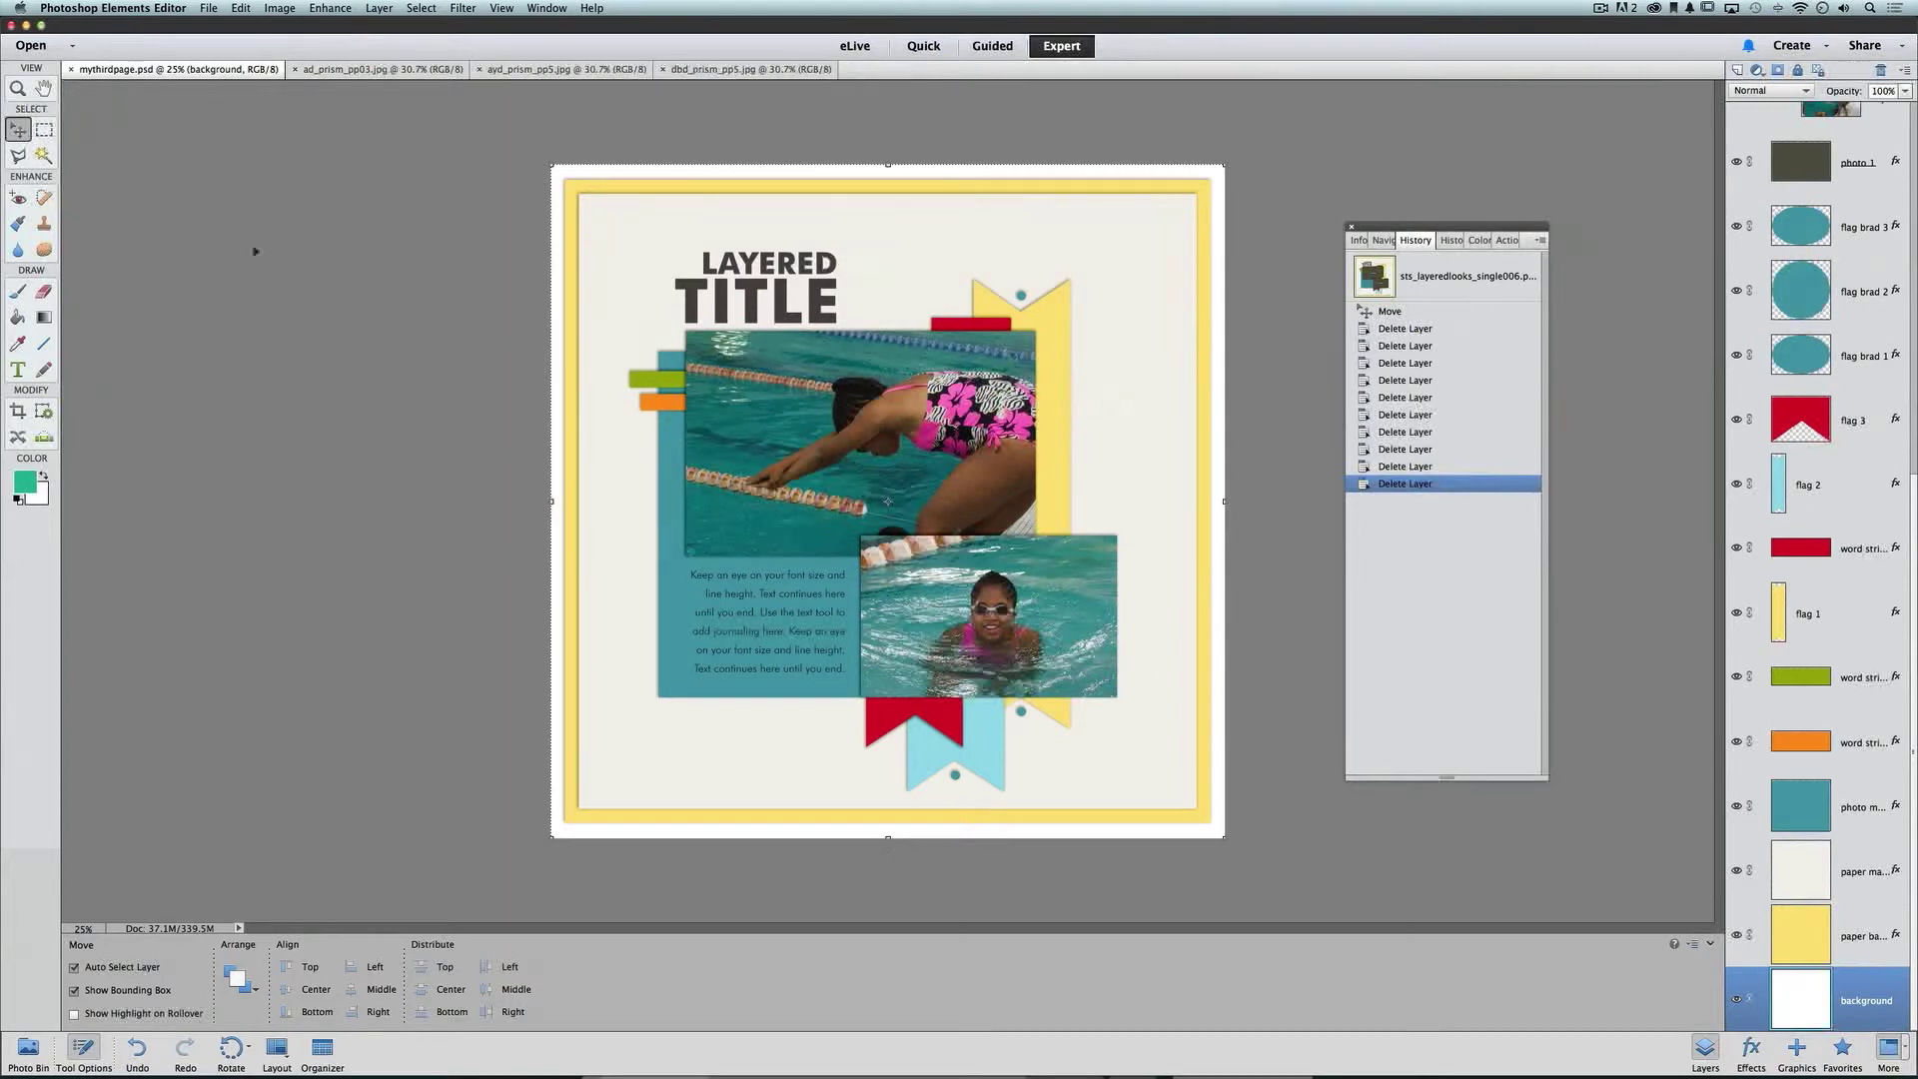
Step: Bring the grid paper from ad_prism_pp03.jpg into mythirdpage.psd, try it above the flag brads, and place it directly above the background layer
left_click(345, 70)
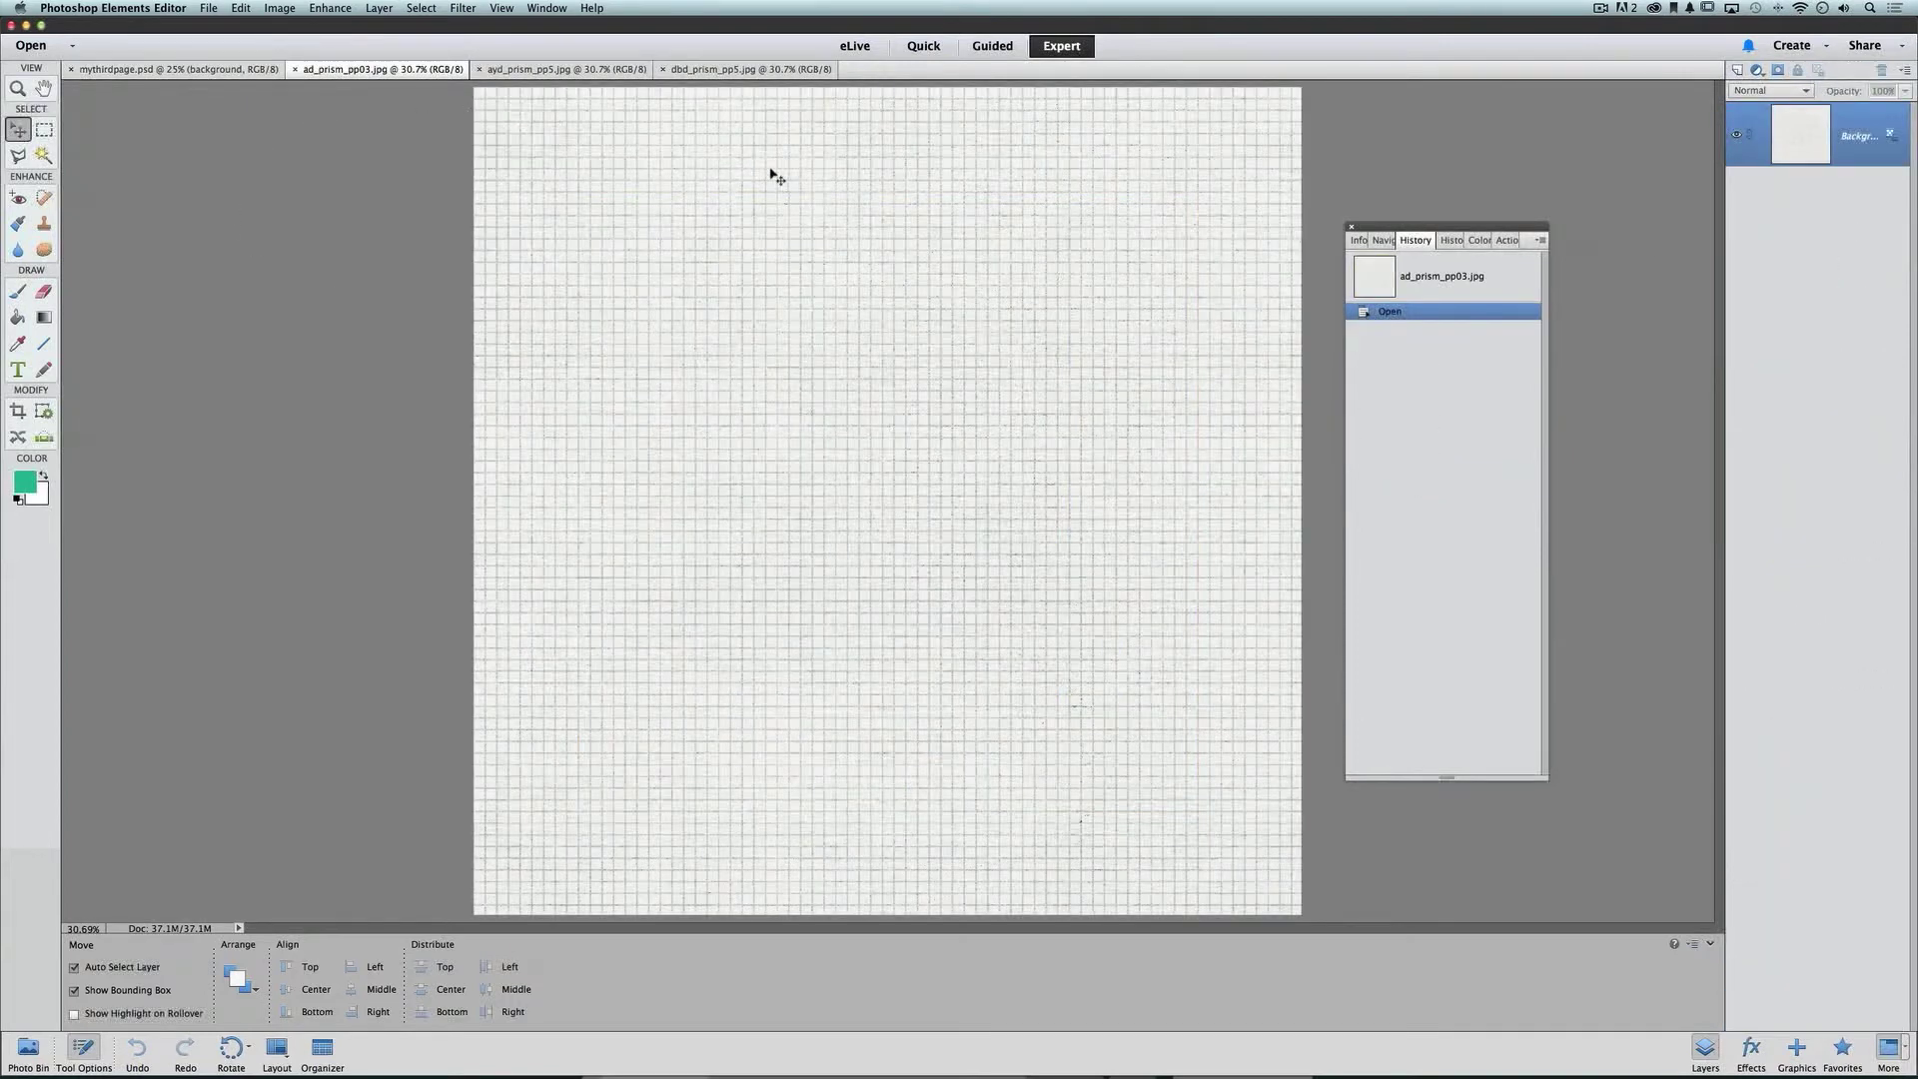
left_click_drag(775, 176, 673, 219)
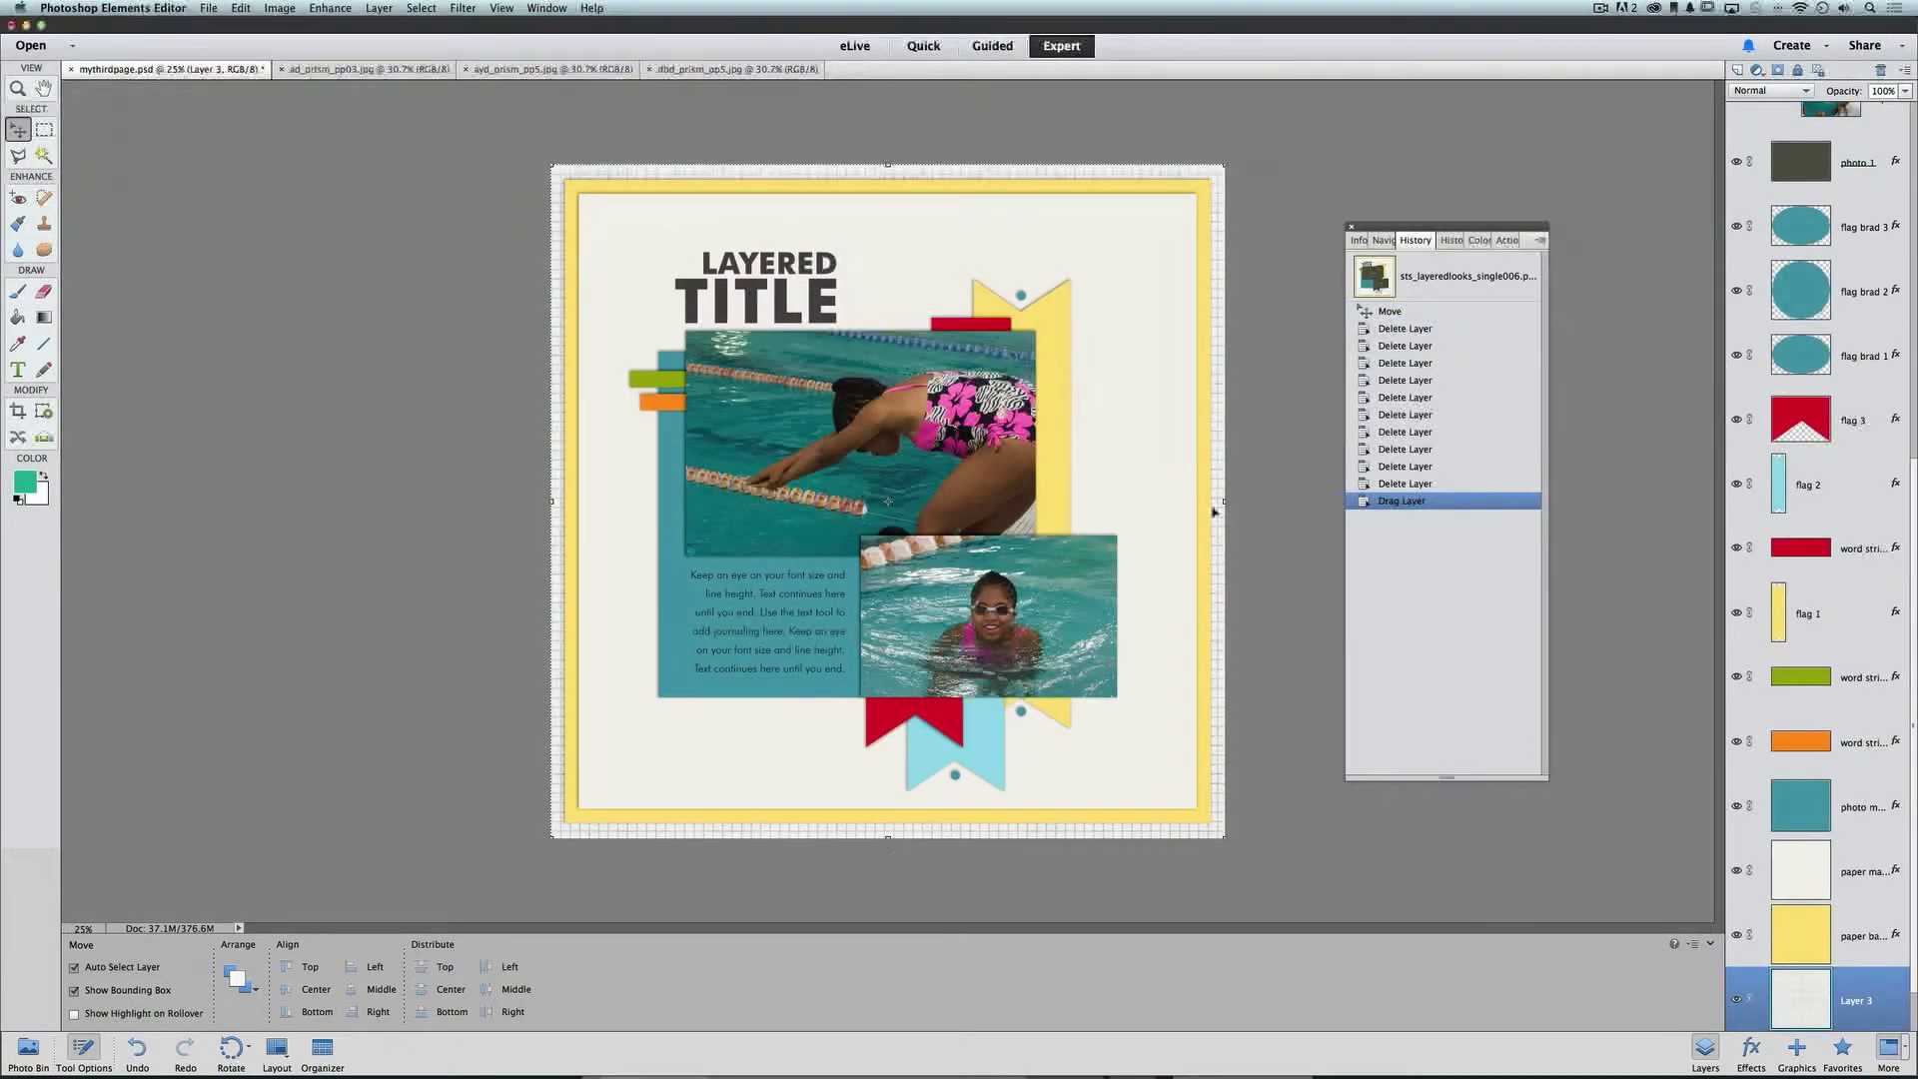
scroll(1818, 900, "down", 2)
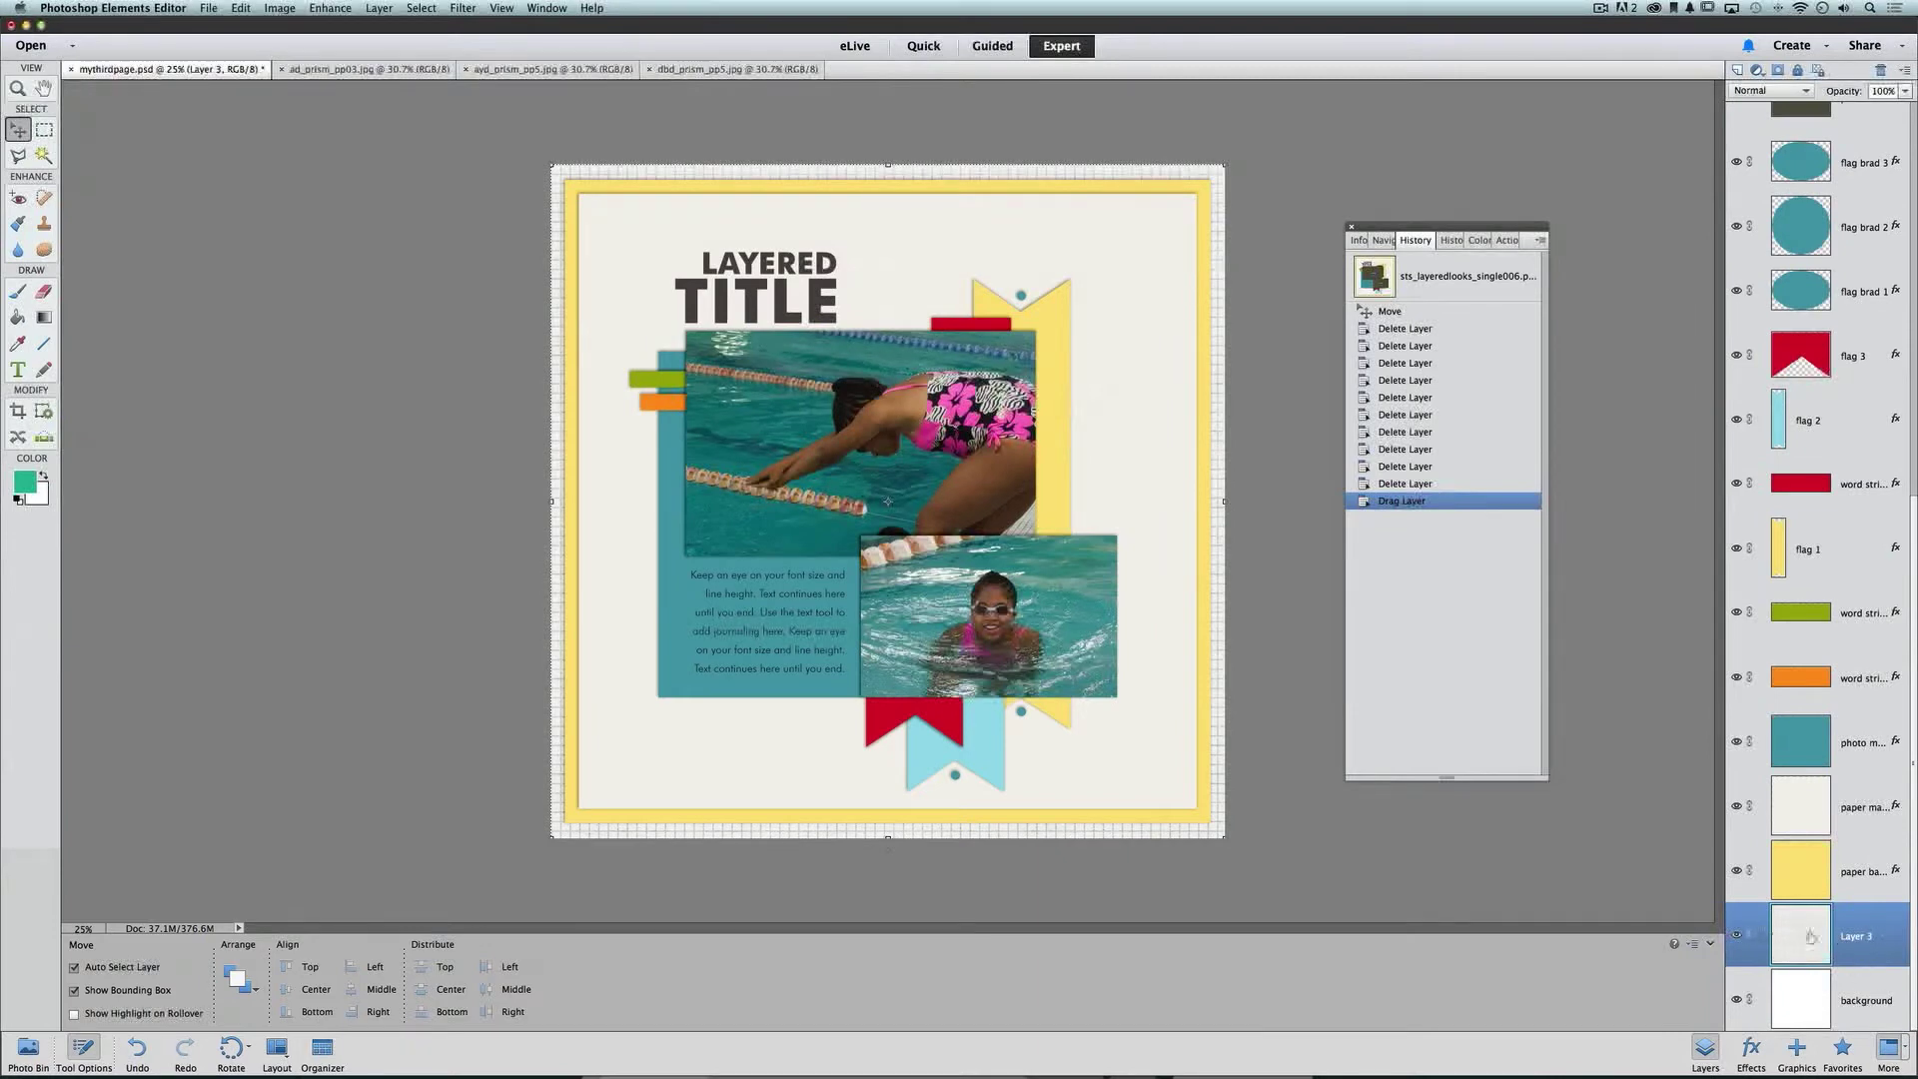
left_click_drag(1869, 947, 1838, 150)
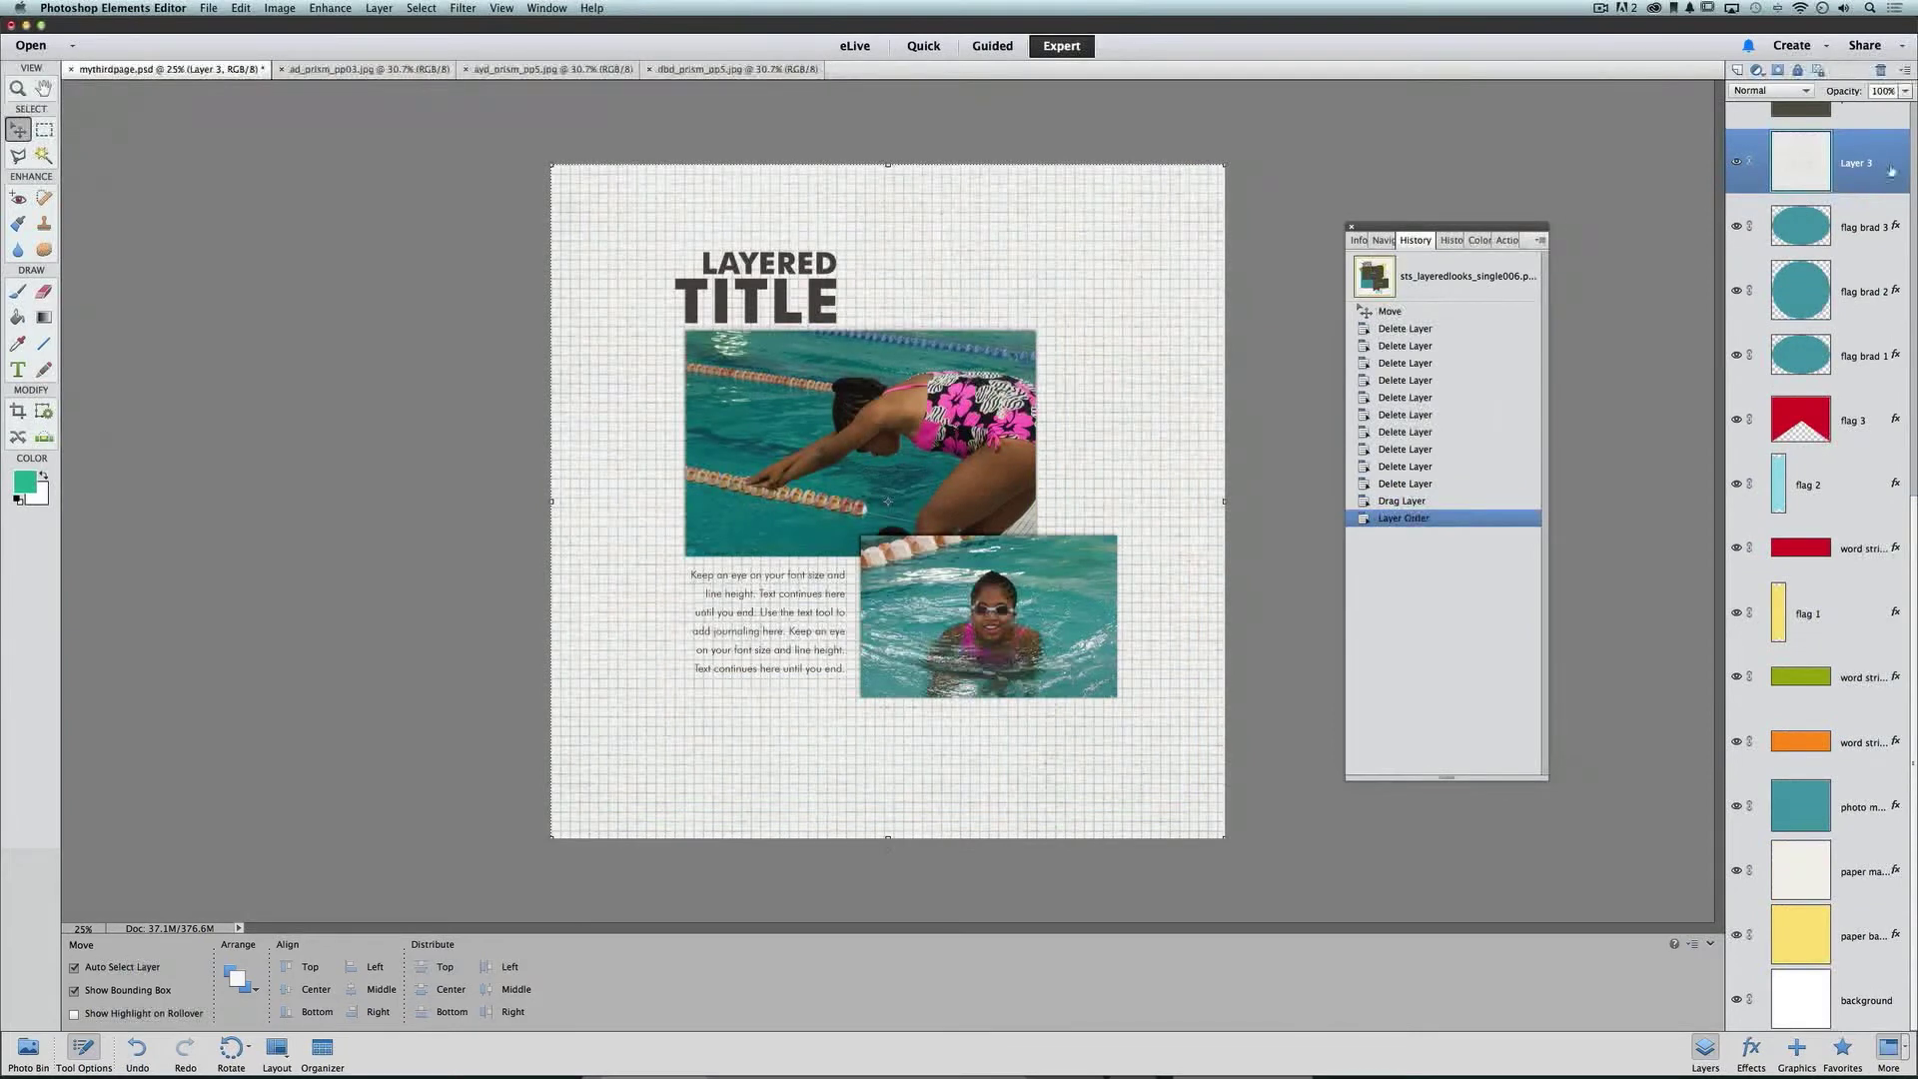
left_click_drag(1891, 170, 1868, 949)
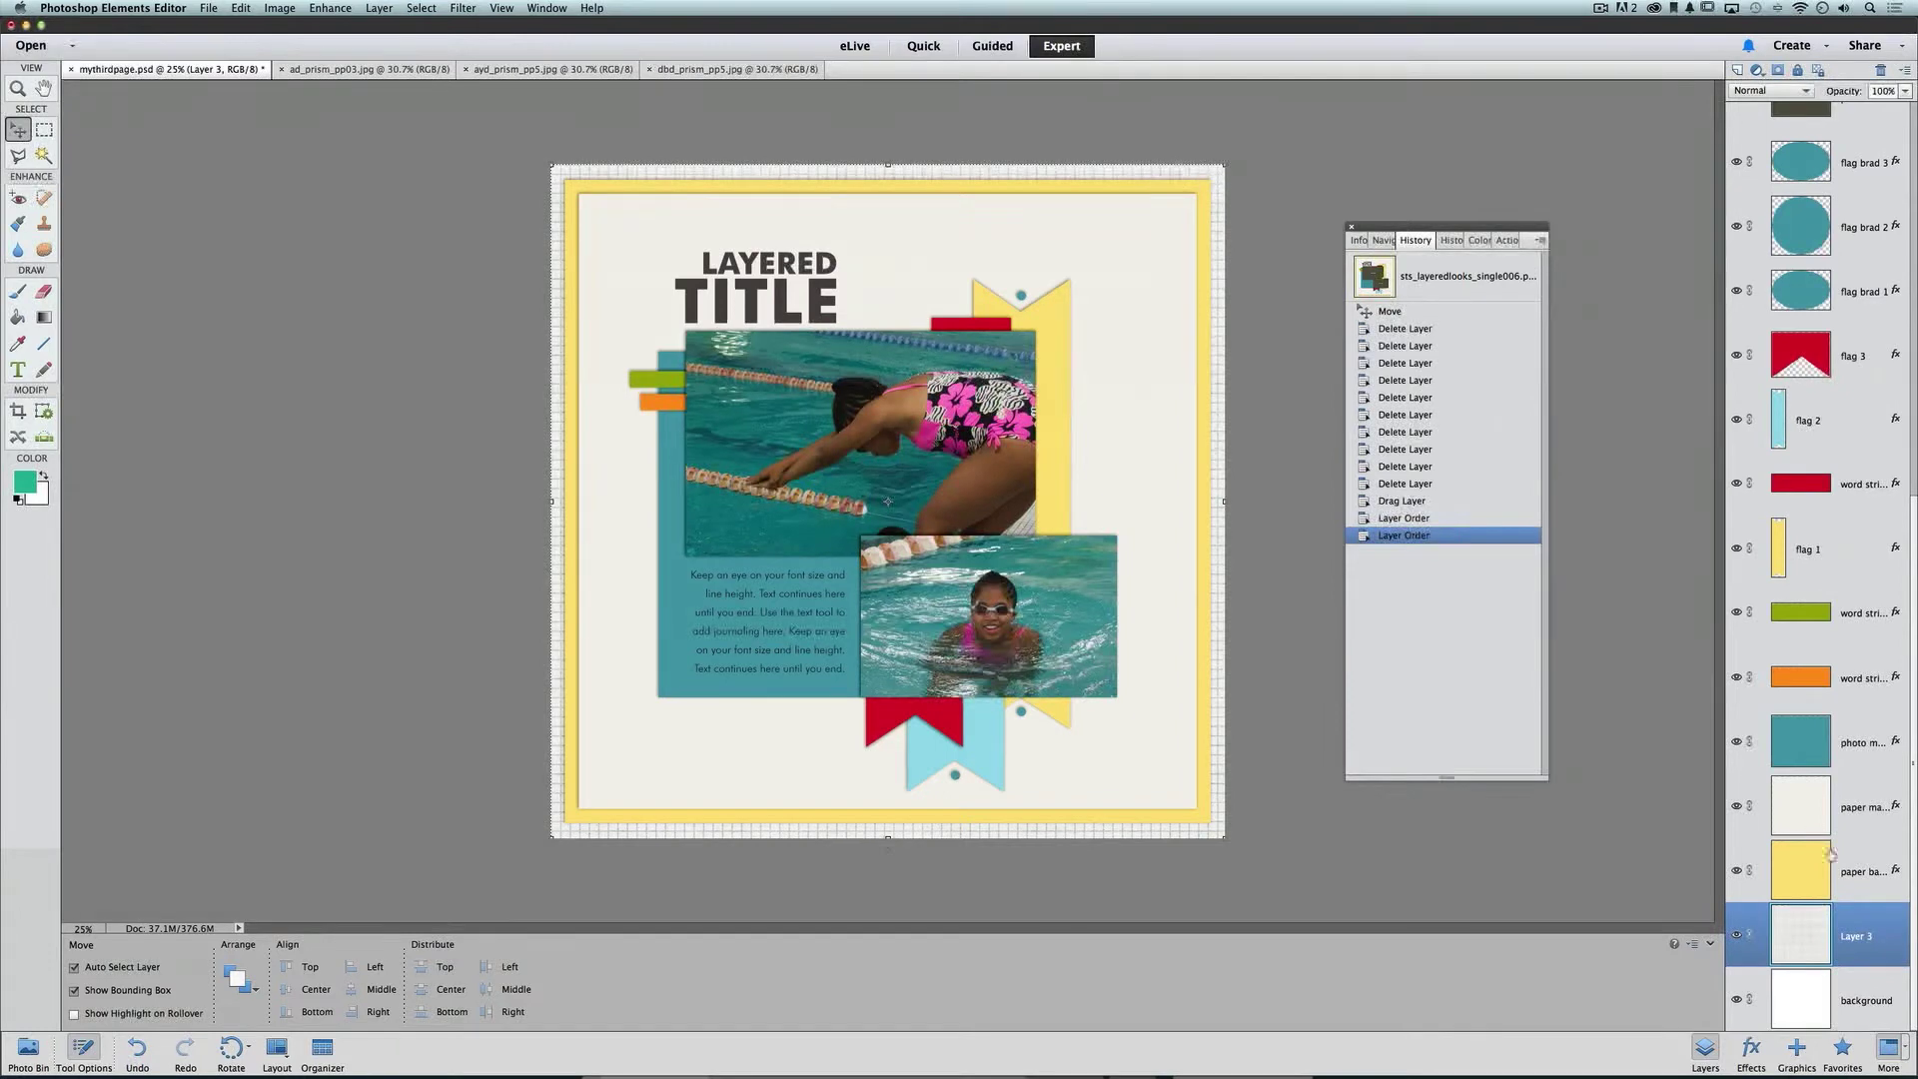
Step: Clip the grid paper to the yellow paper base as a trial, and clip it to the paper mat layer instead
left_click_drag(1856, 929, 1853, 837)
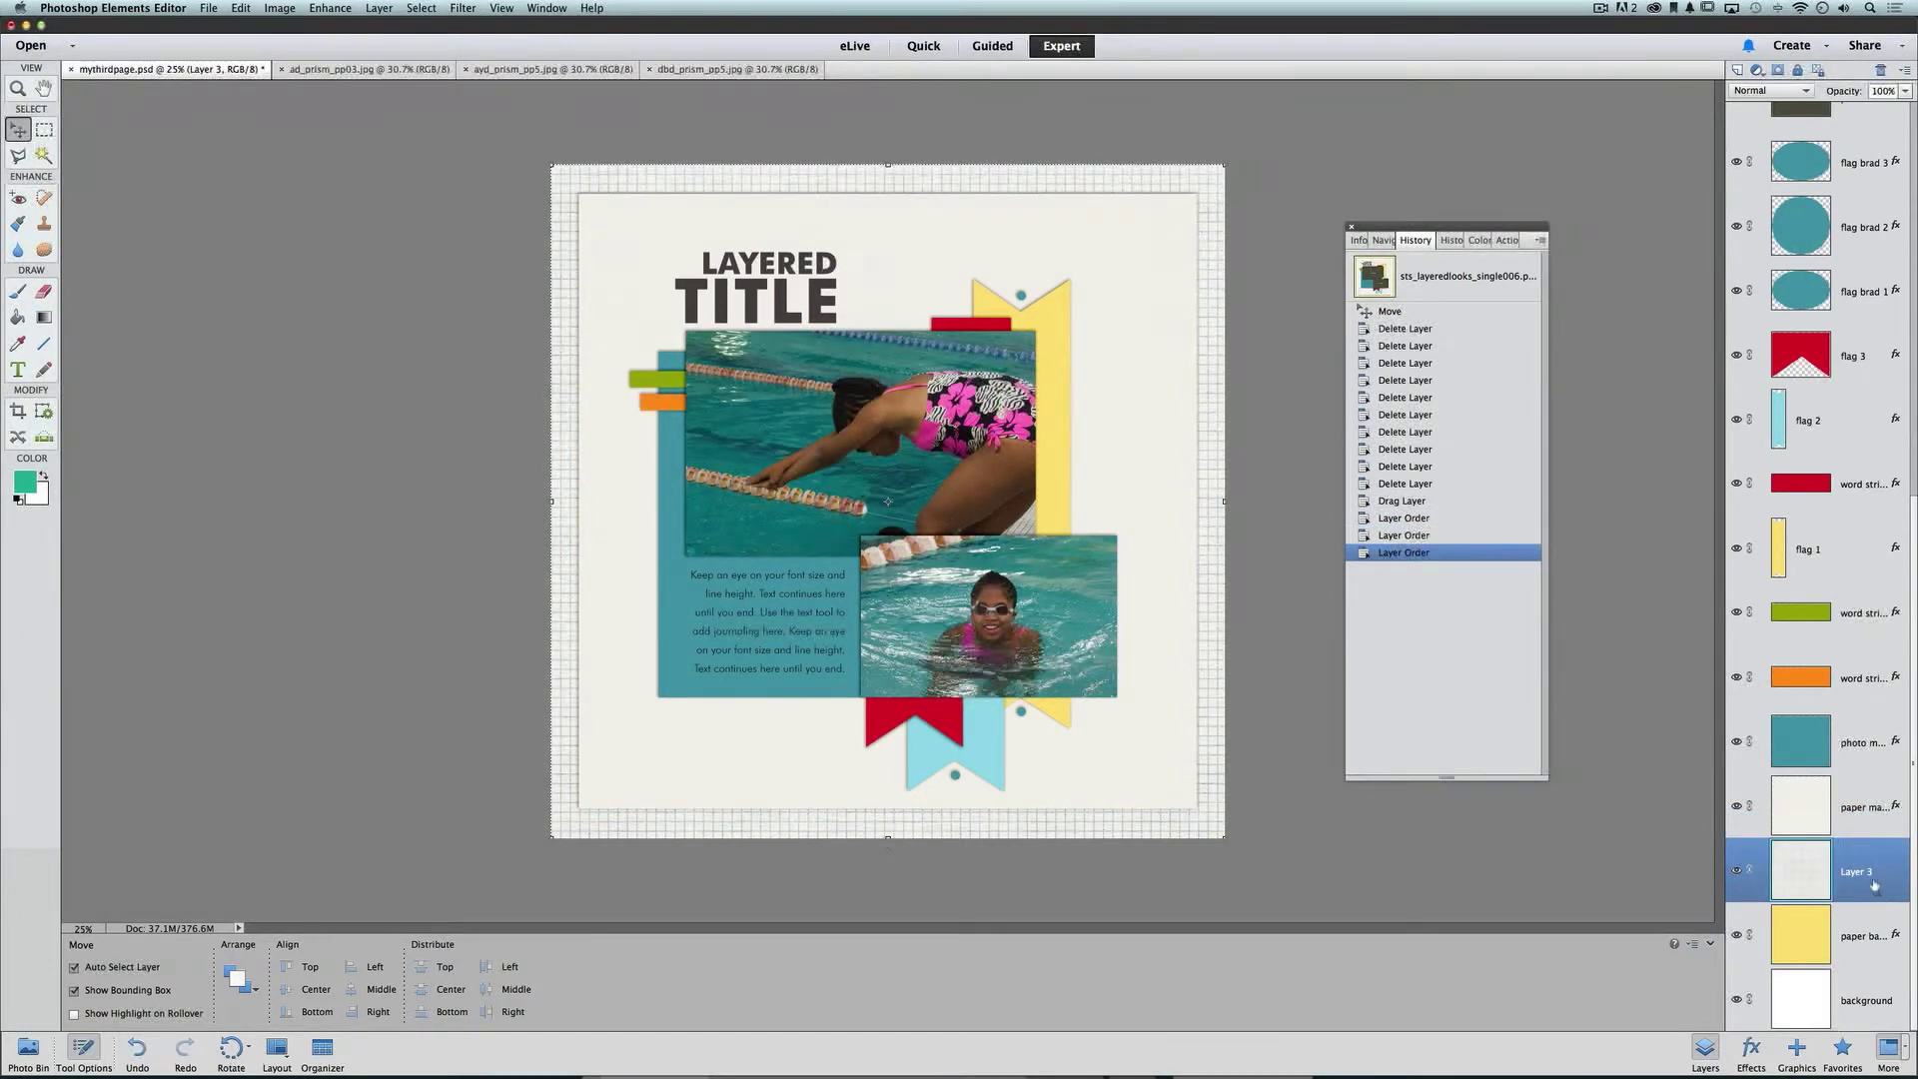
key("super+g")
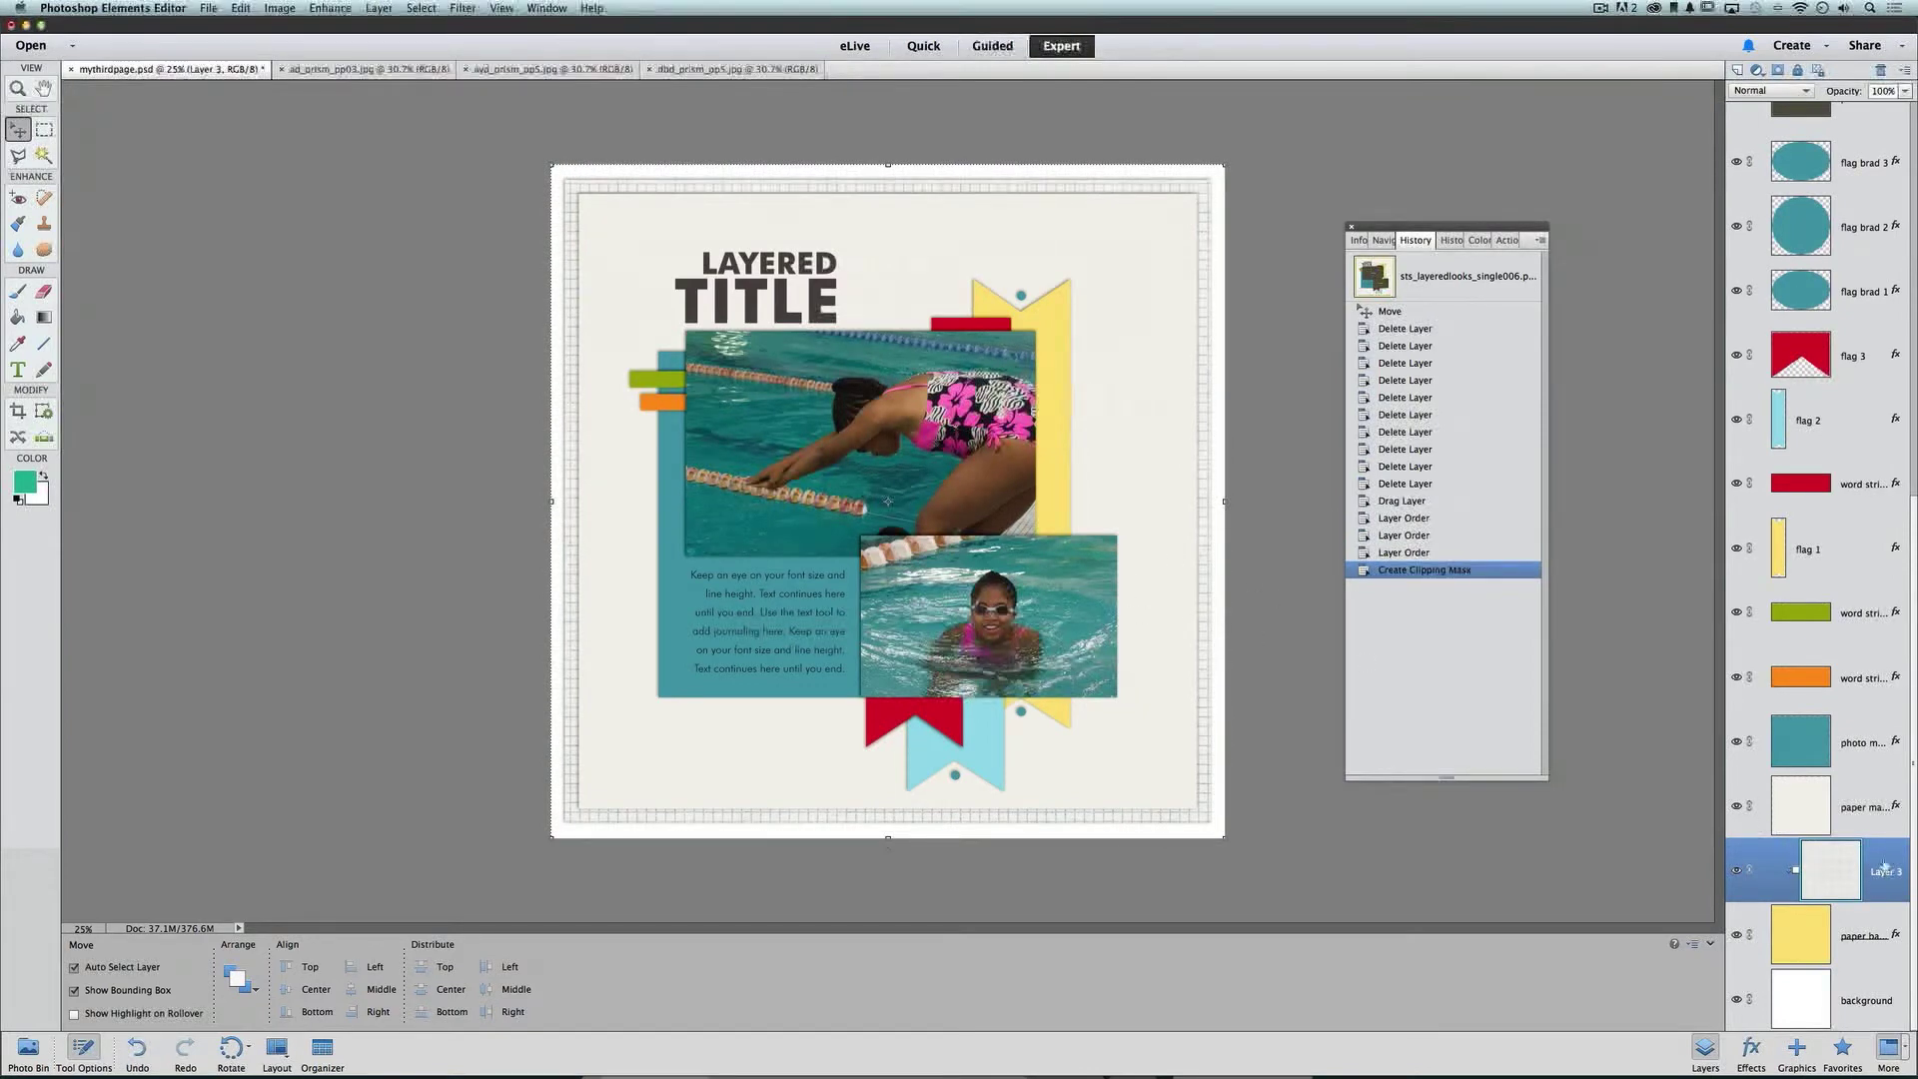
left_click_drag(1856, 863, 1868, 779)
key("super+g")
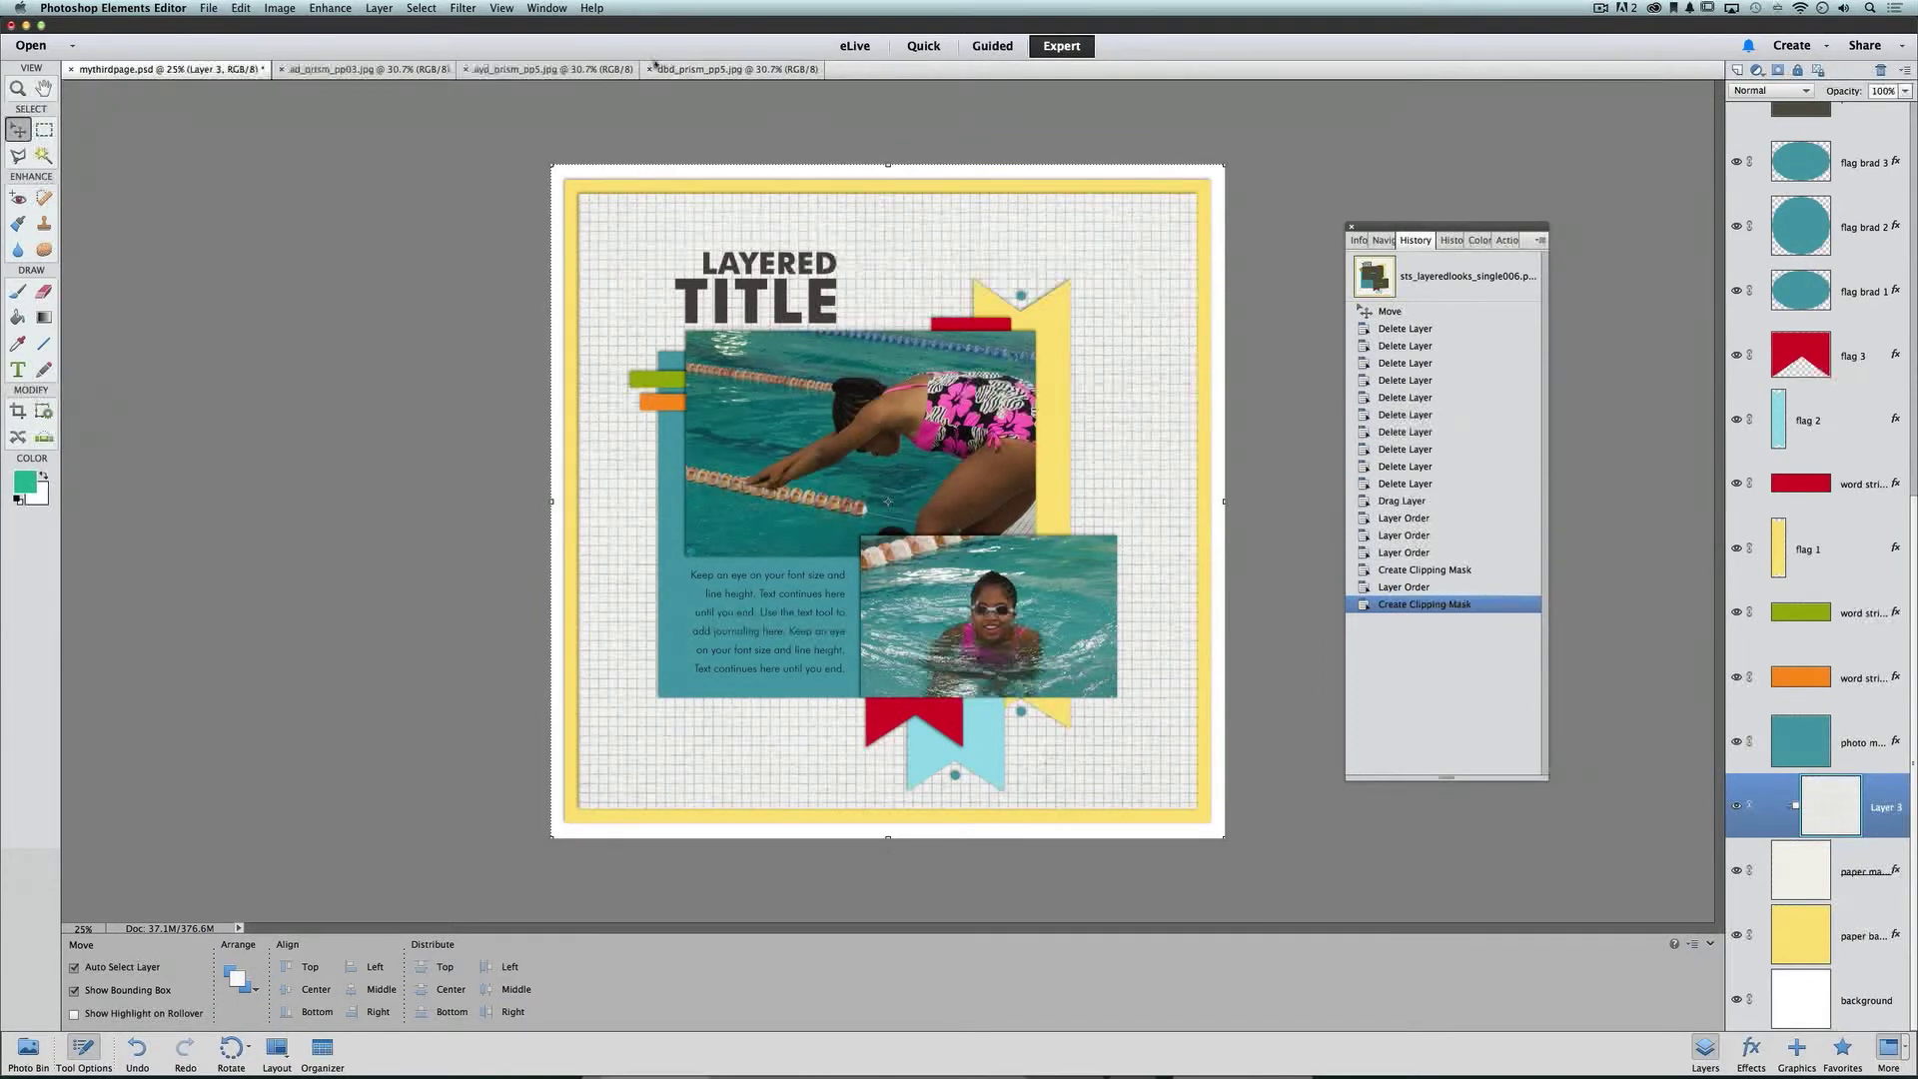
Step: Add a second copy of the ad_prism_pp03.jpg grid paper to mythirdpage.psd directly above the white background layer
left_click(609, 172)
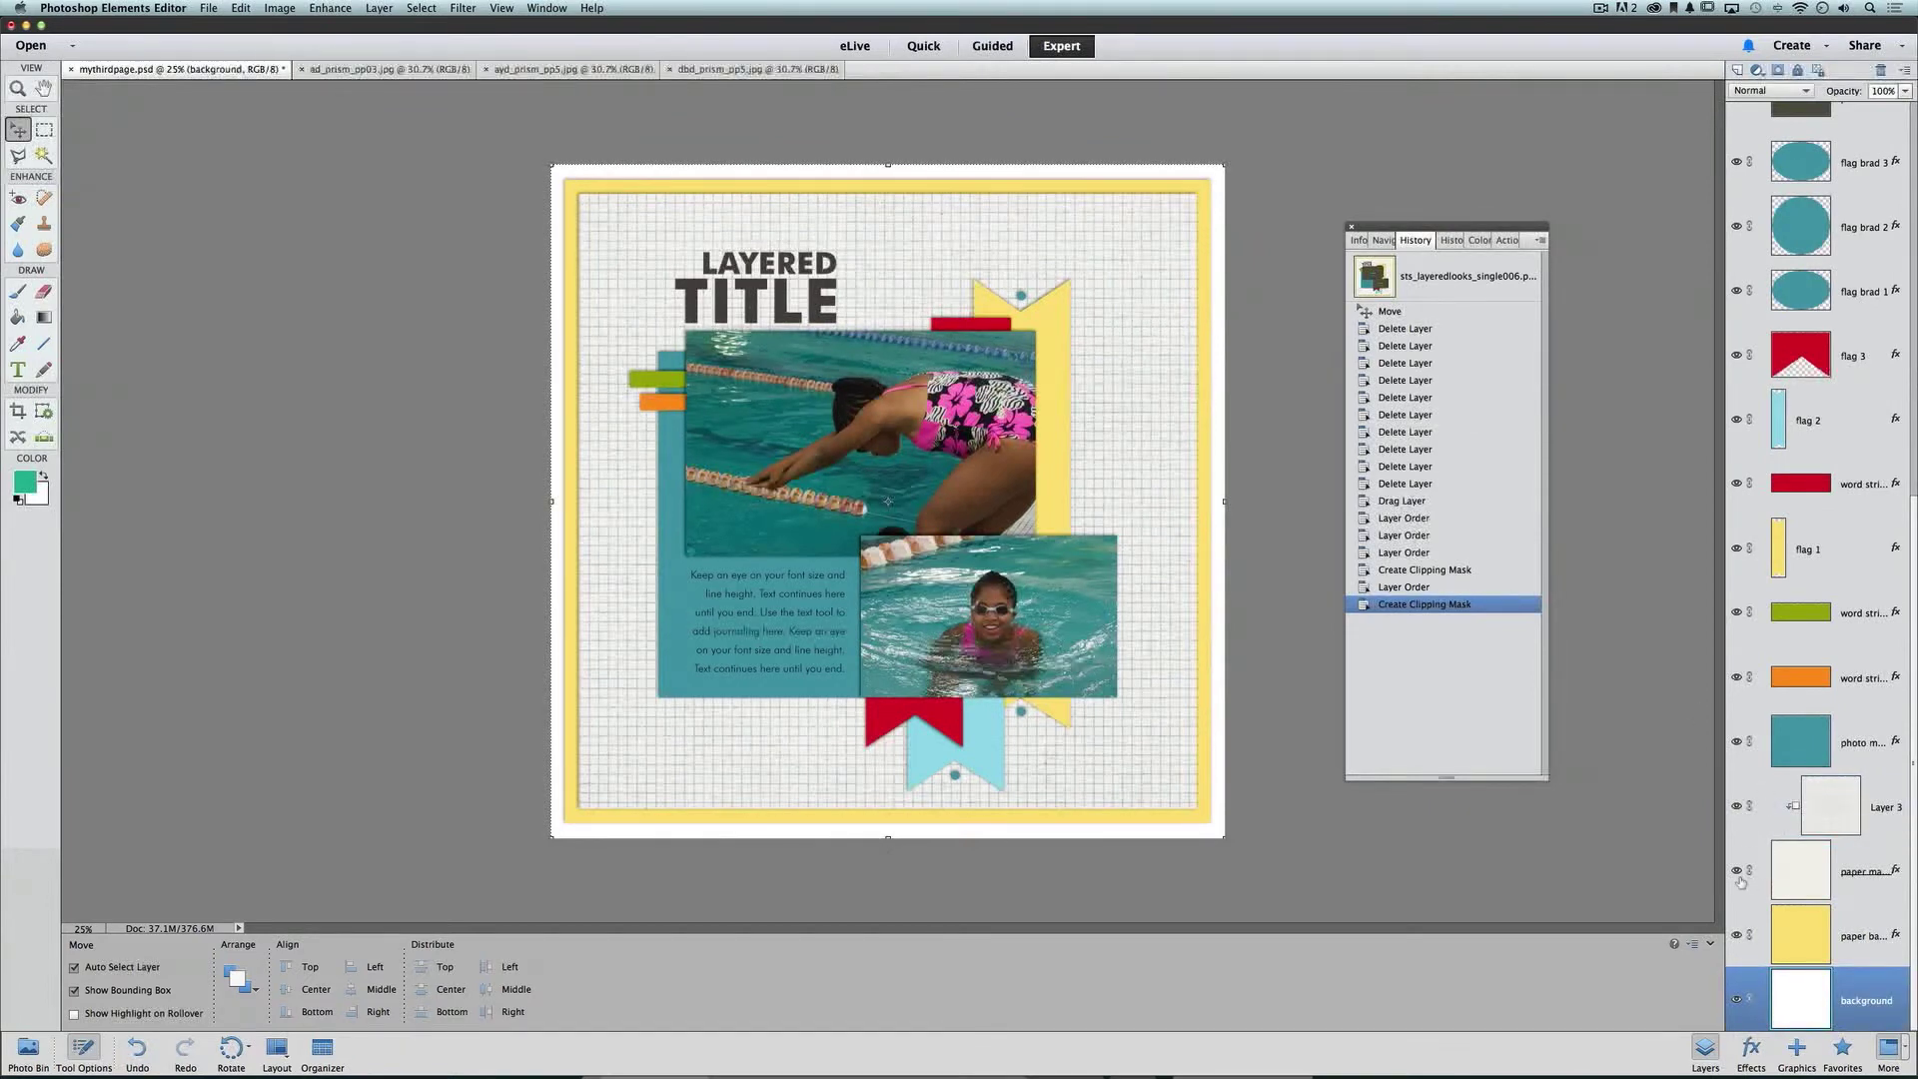
left_click(389, 69)
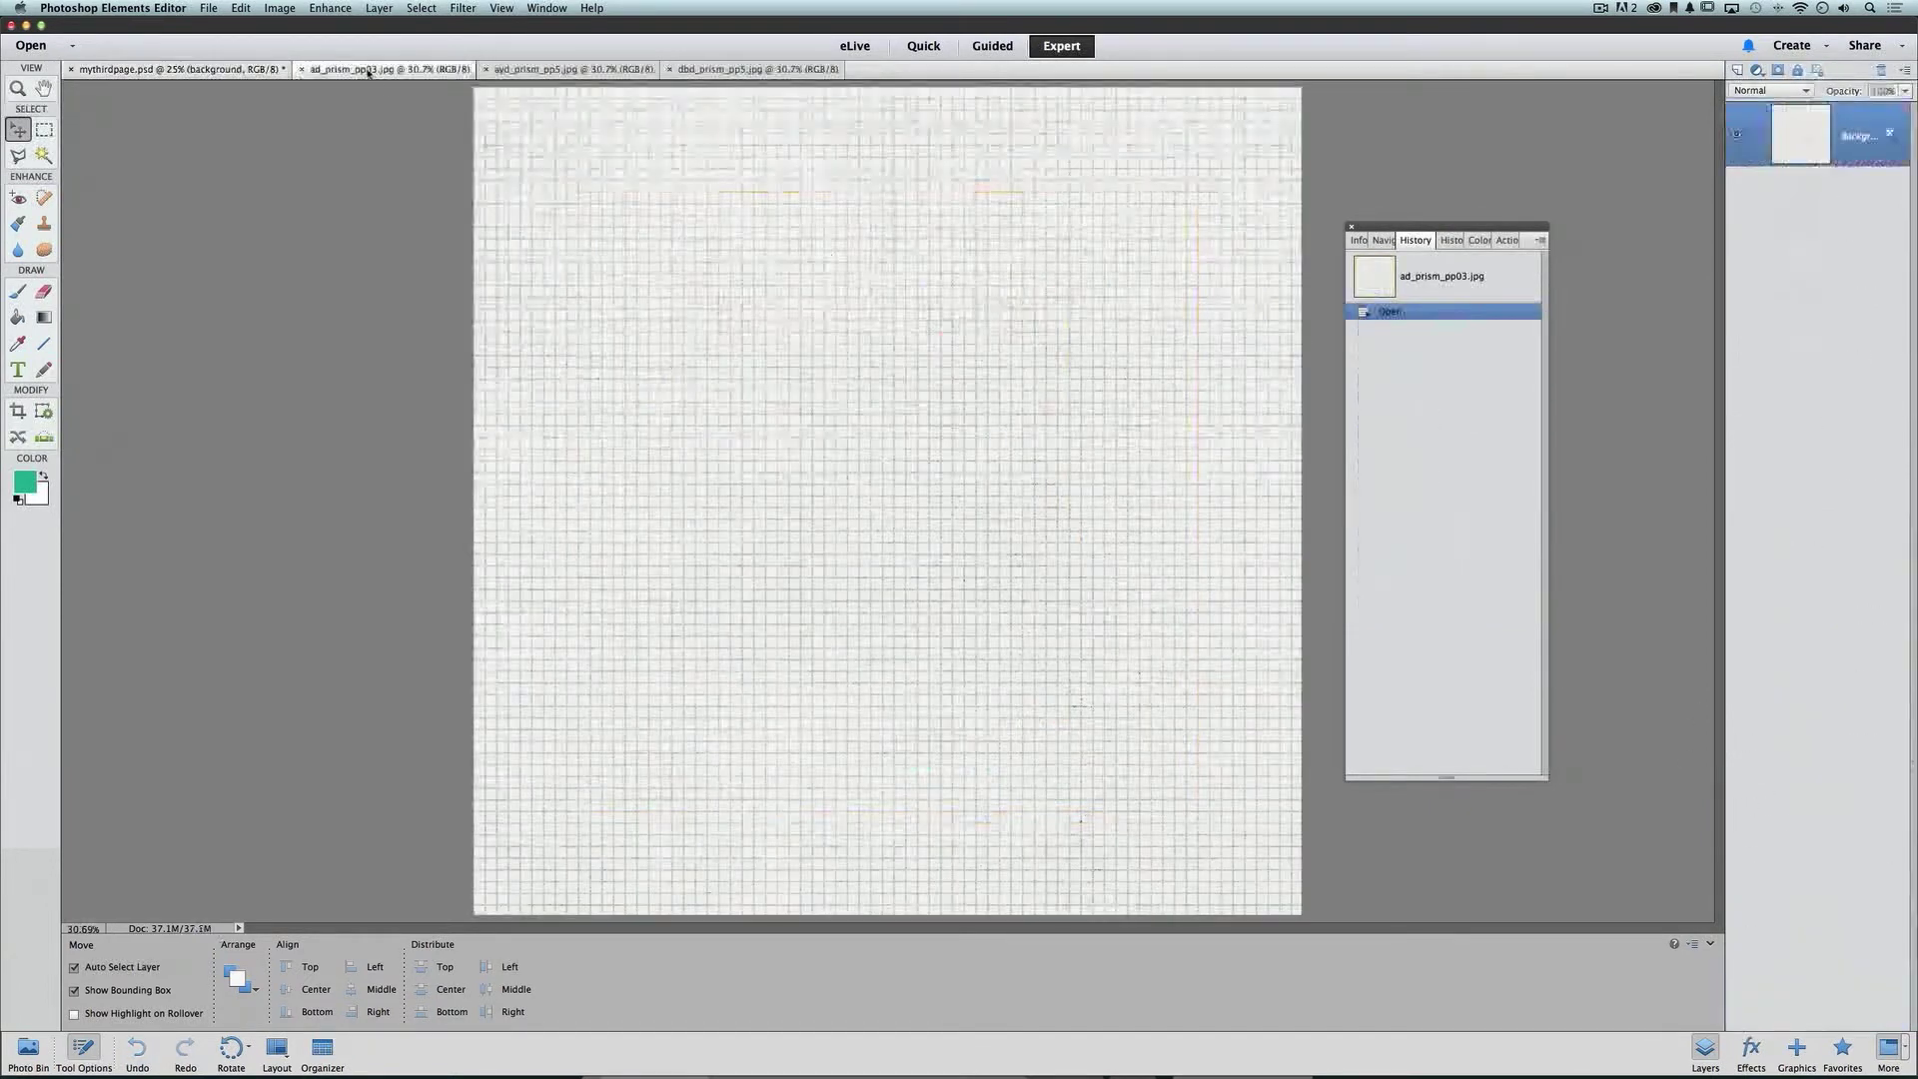
left_click_drag(587, 150, 648, 253)
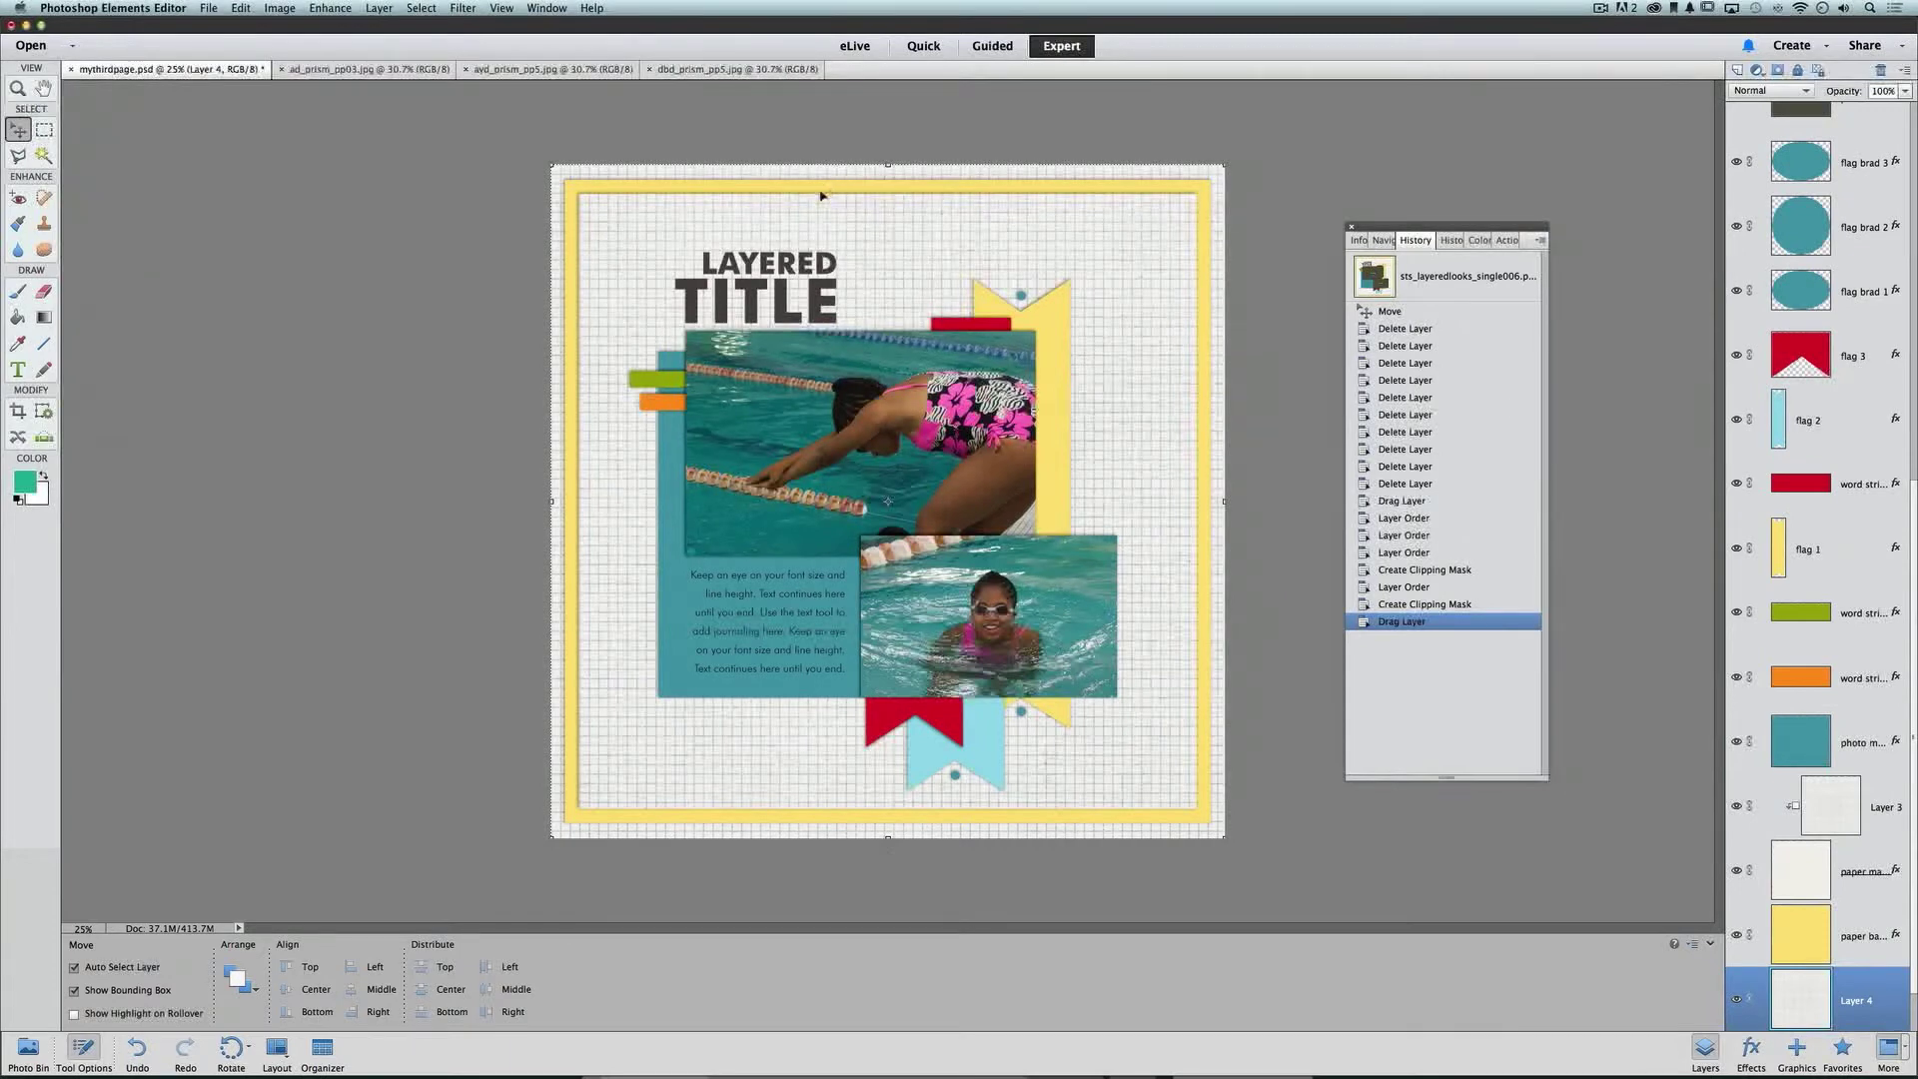
Step: Add the green paper from ayd_prism_pp5.jpg to mythirdpage.psd above the yellow paper base and clip it to that layer
left_click(540, 70)
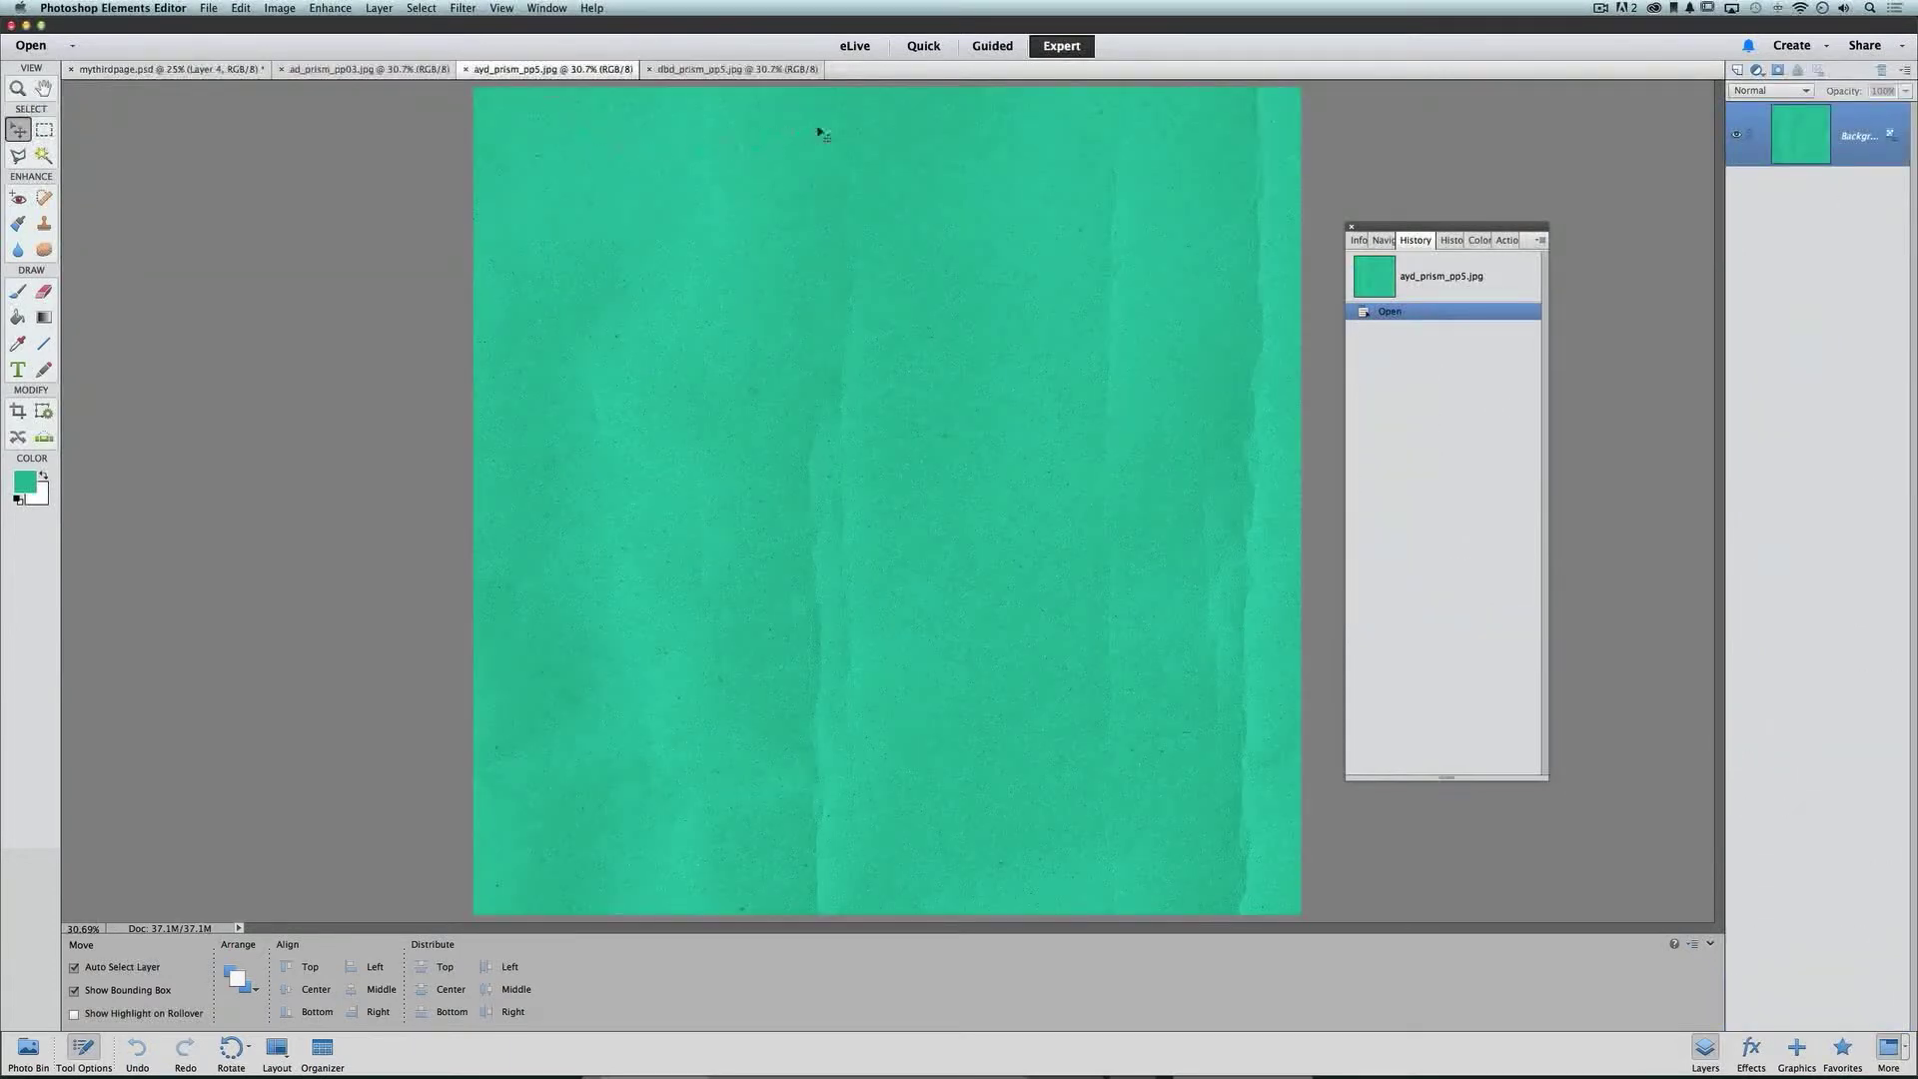
left_click_drag(798, 133, 628, 178)
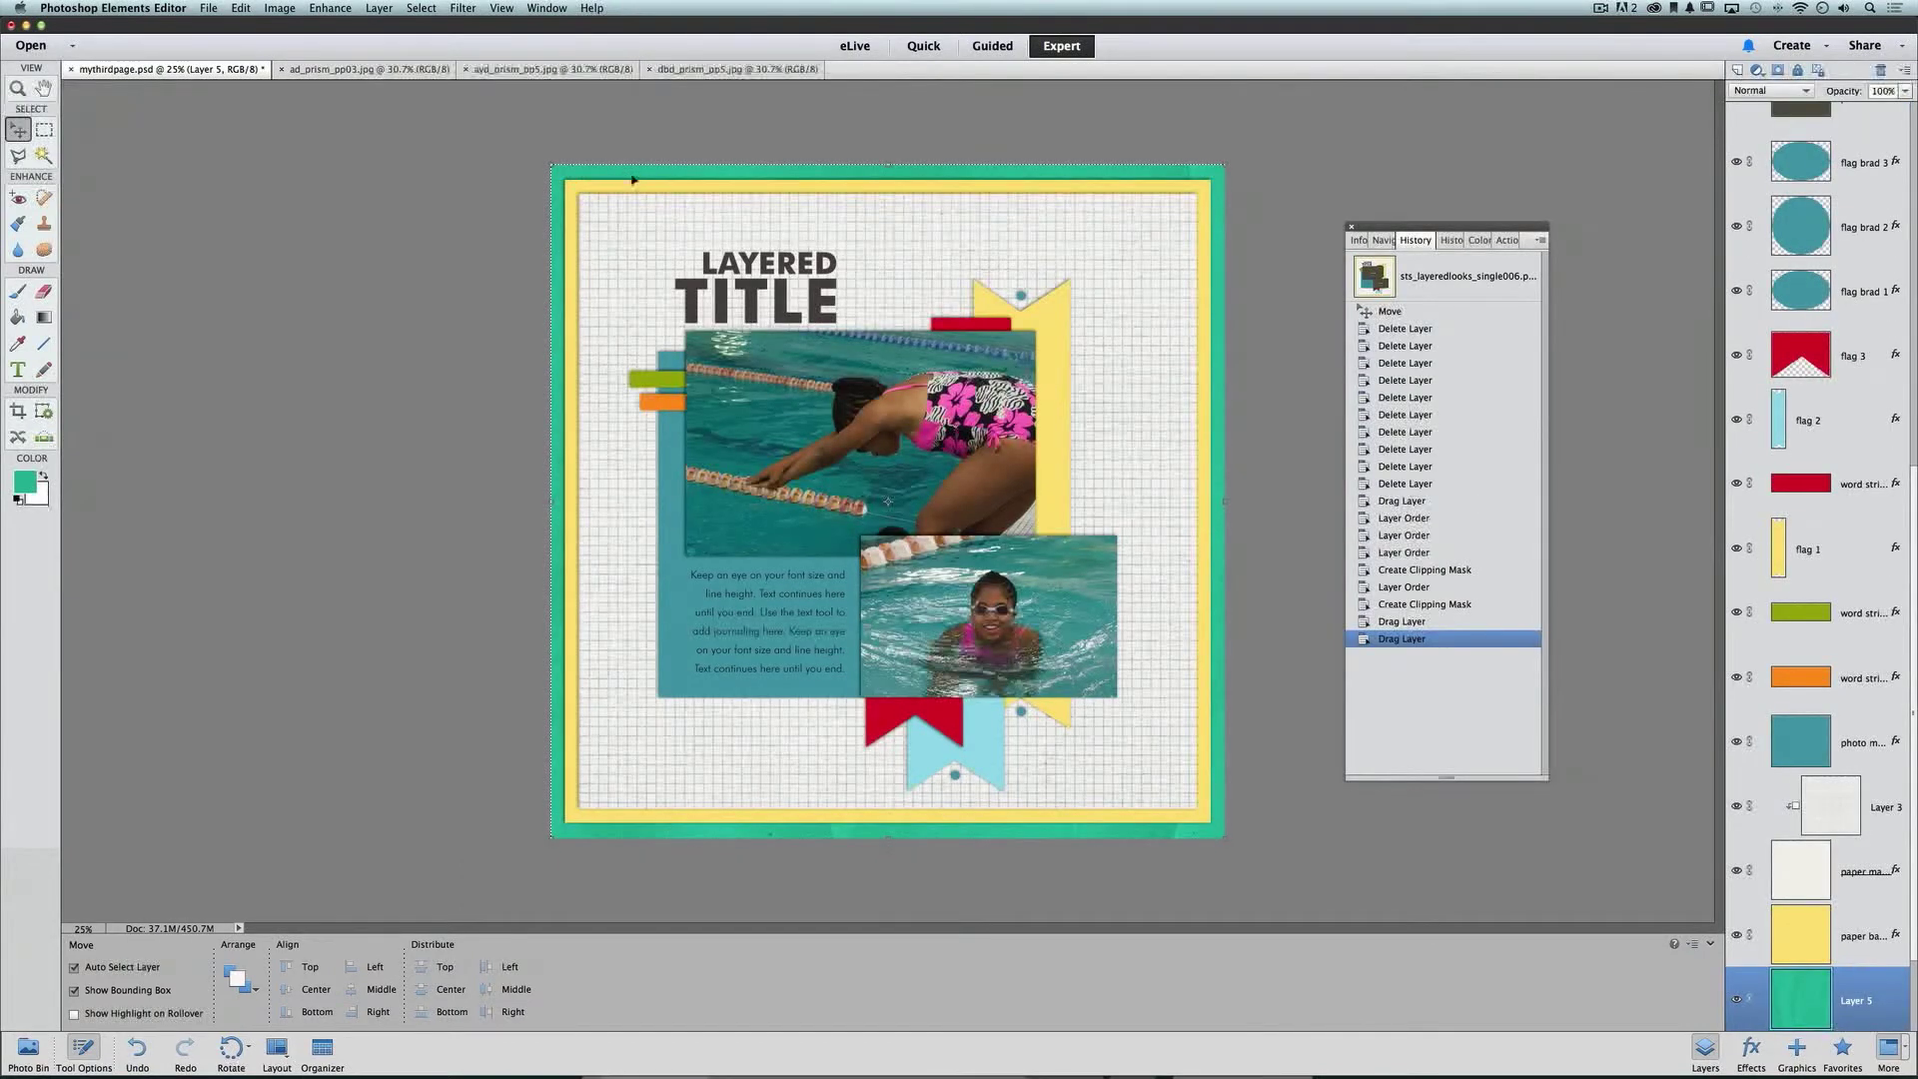
scroll(1769, 865, "down", 2)
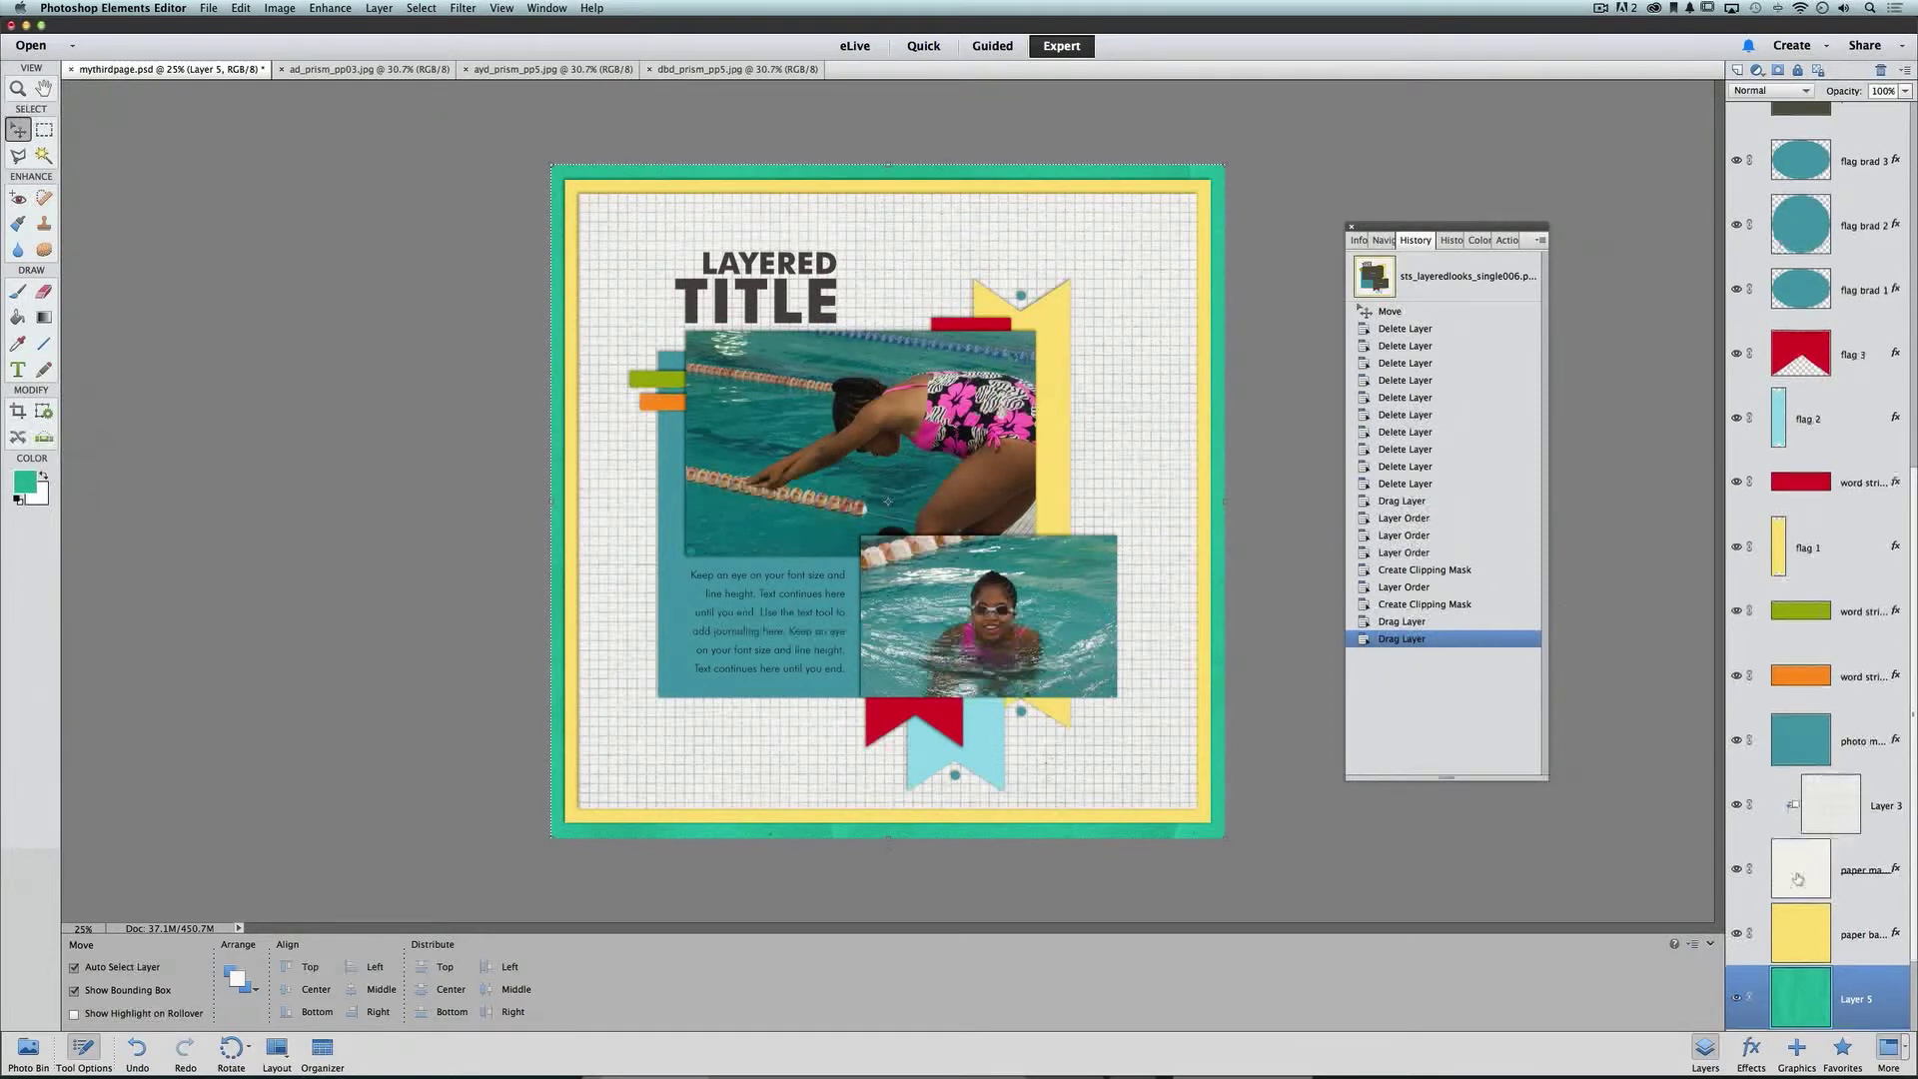
left_click_drag(1769, 865, 1880, 796)
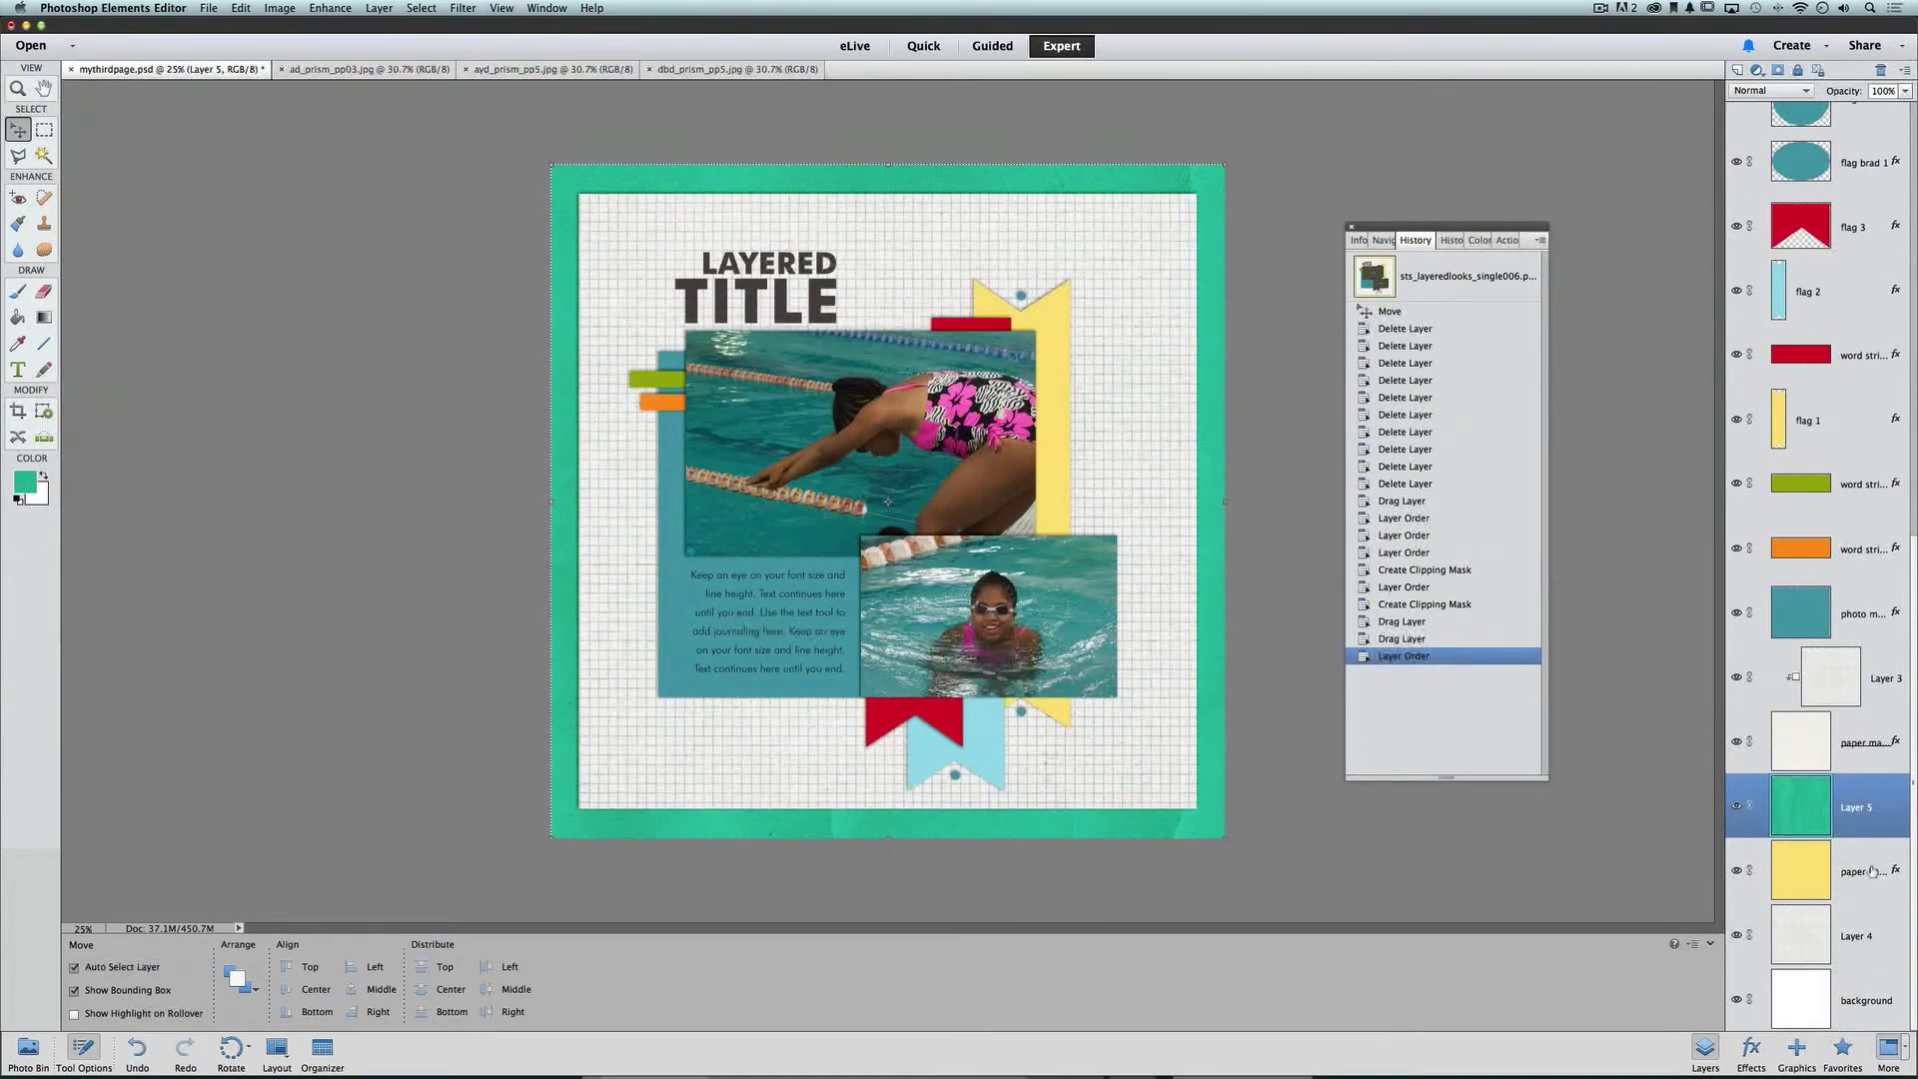
key("super+g")
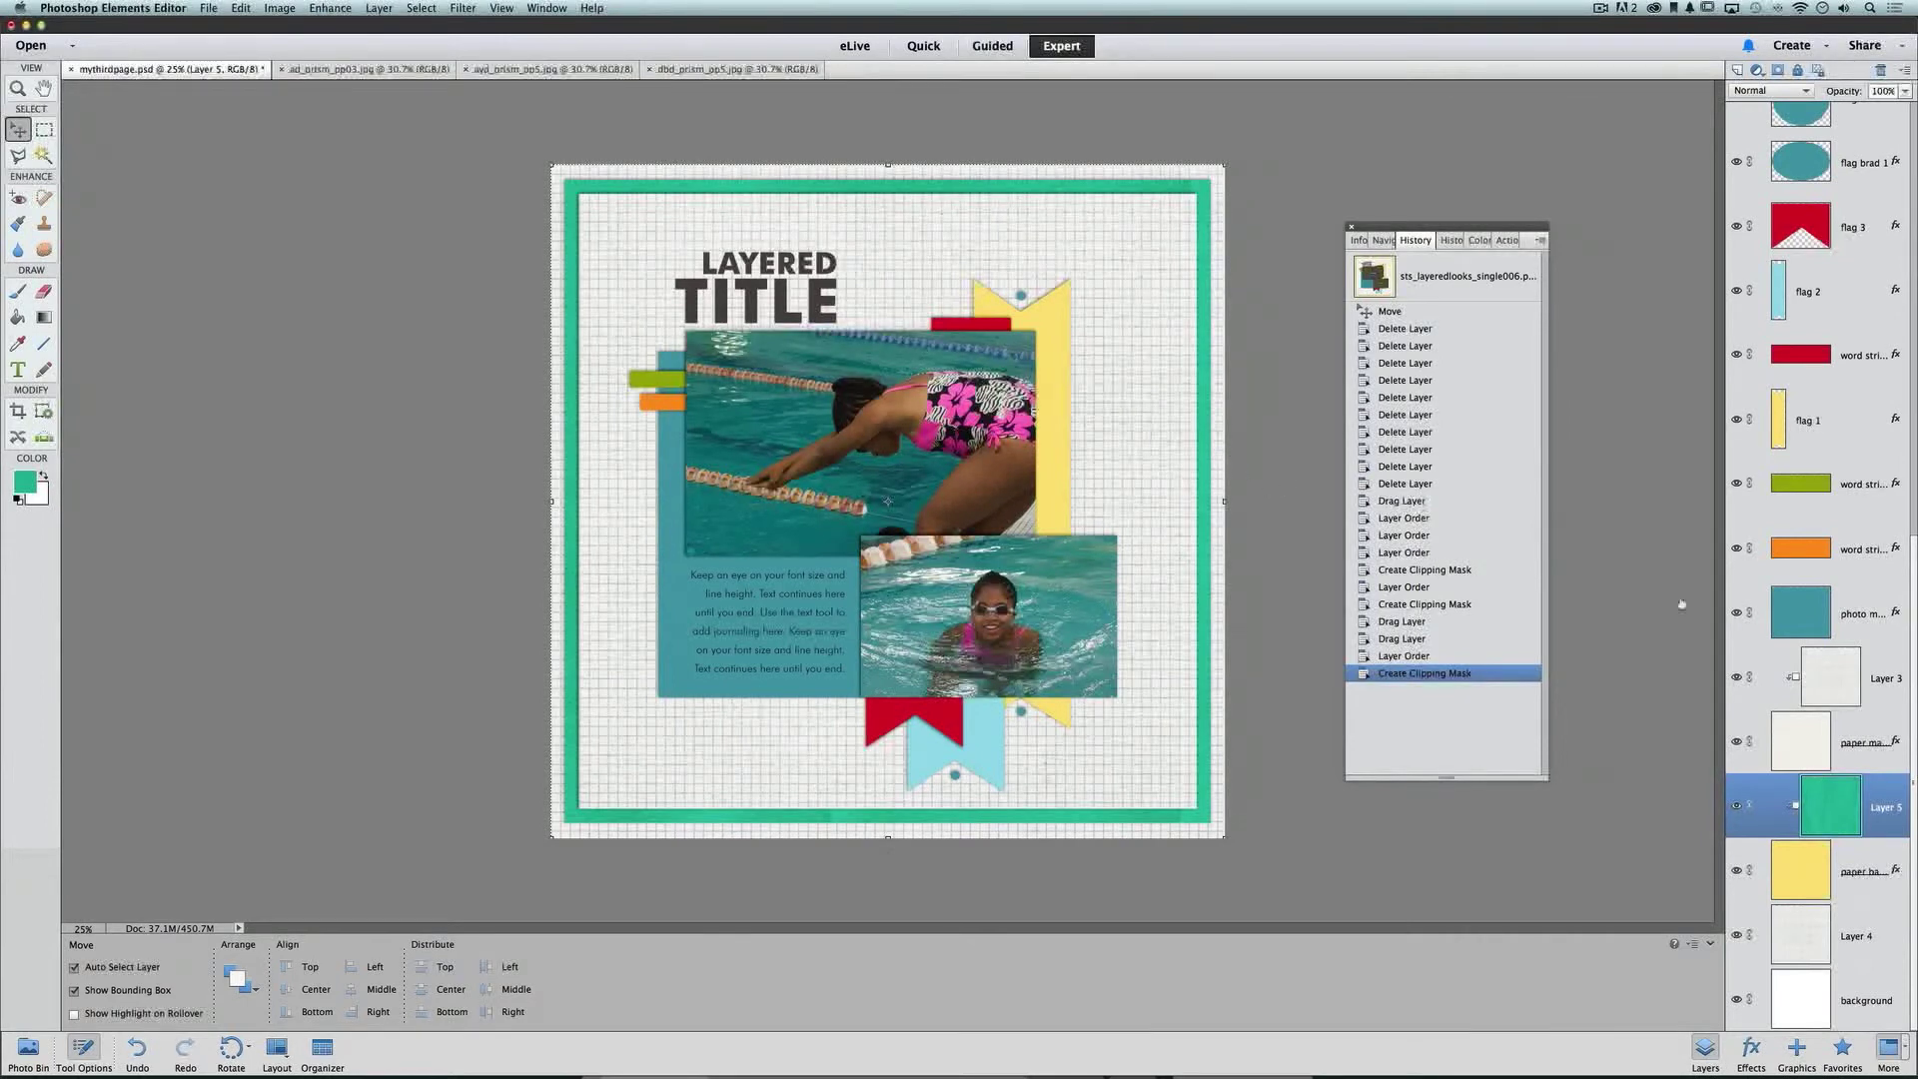
Step: Toggle the visibility of the clipped green paper and the lowest grid paper to examine what each covers
left_click(1736, 807)
left_click(1735, 806)
left_click(1736, 936)
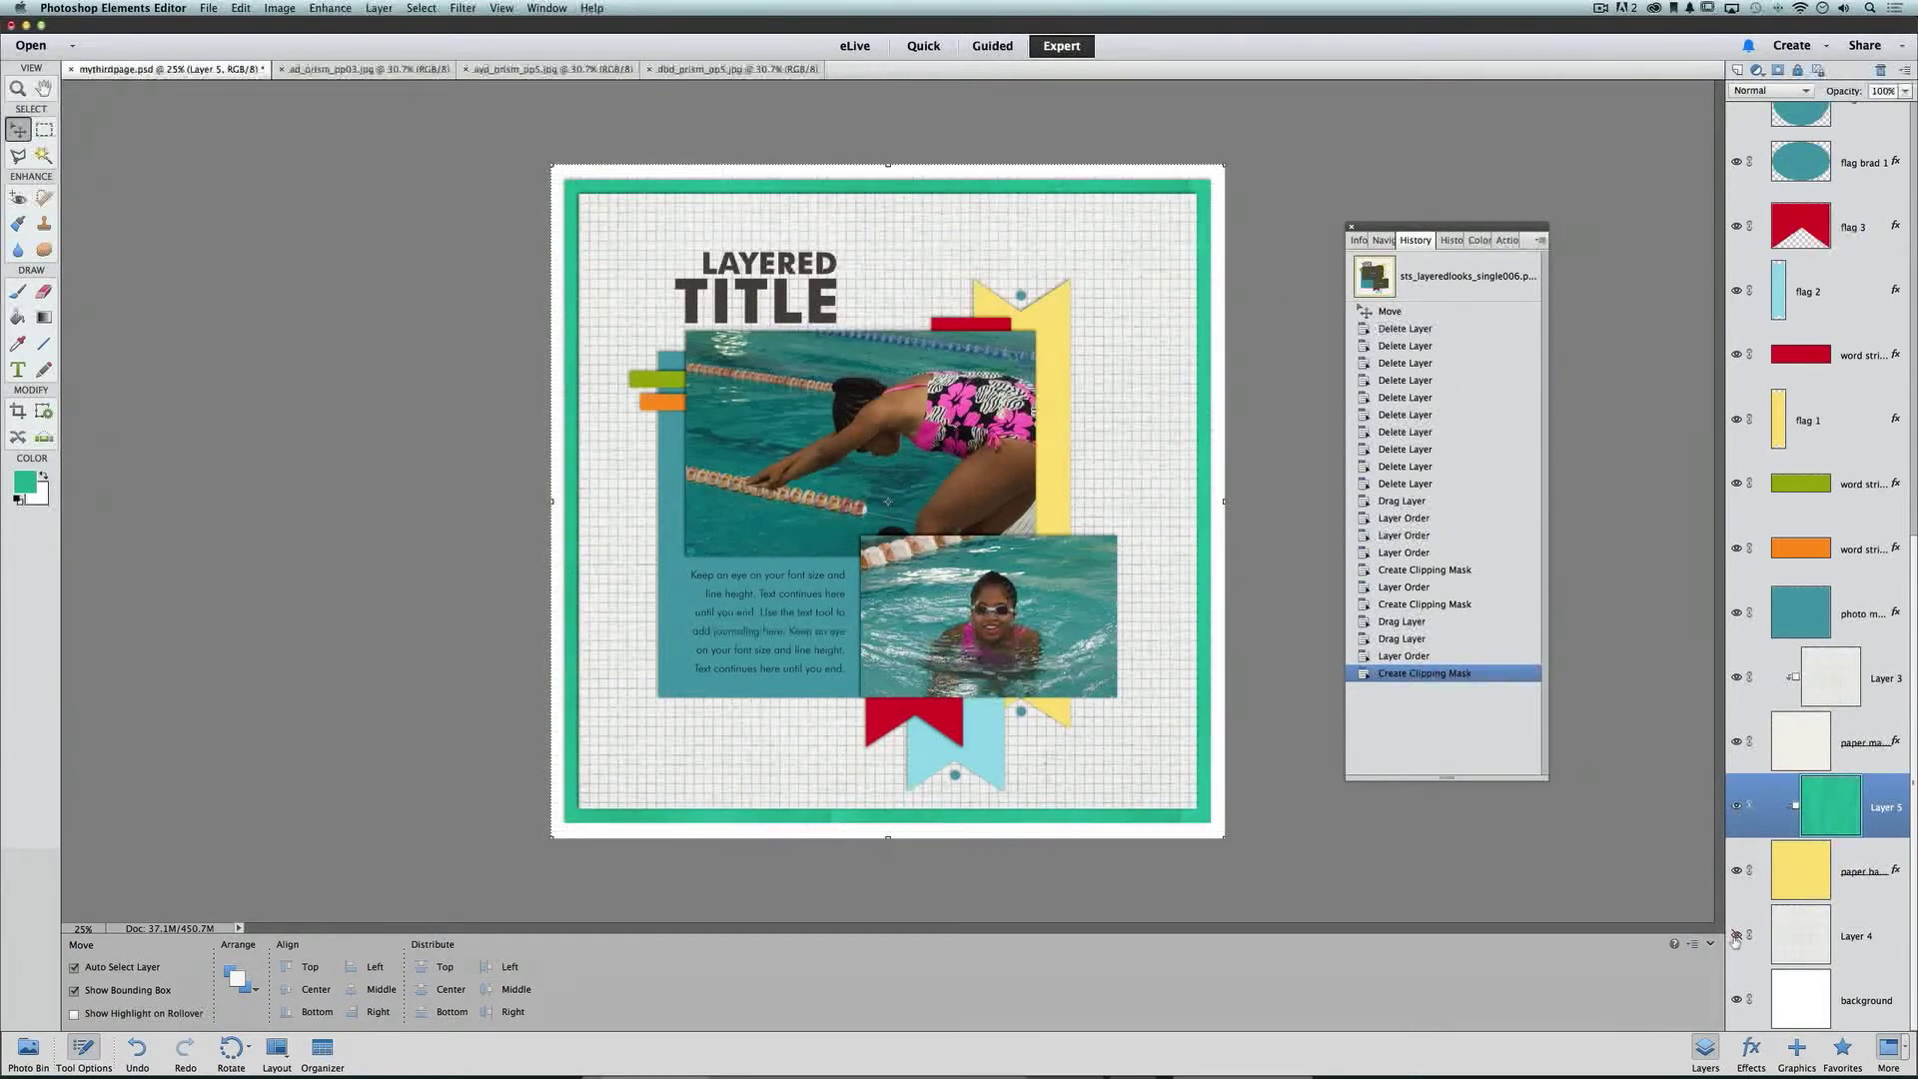
left_click(1735, 936)
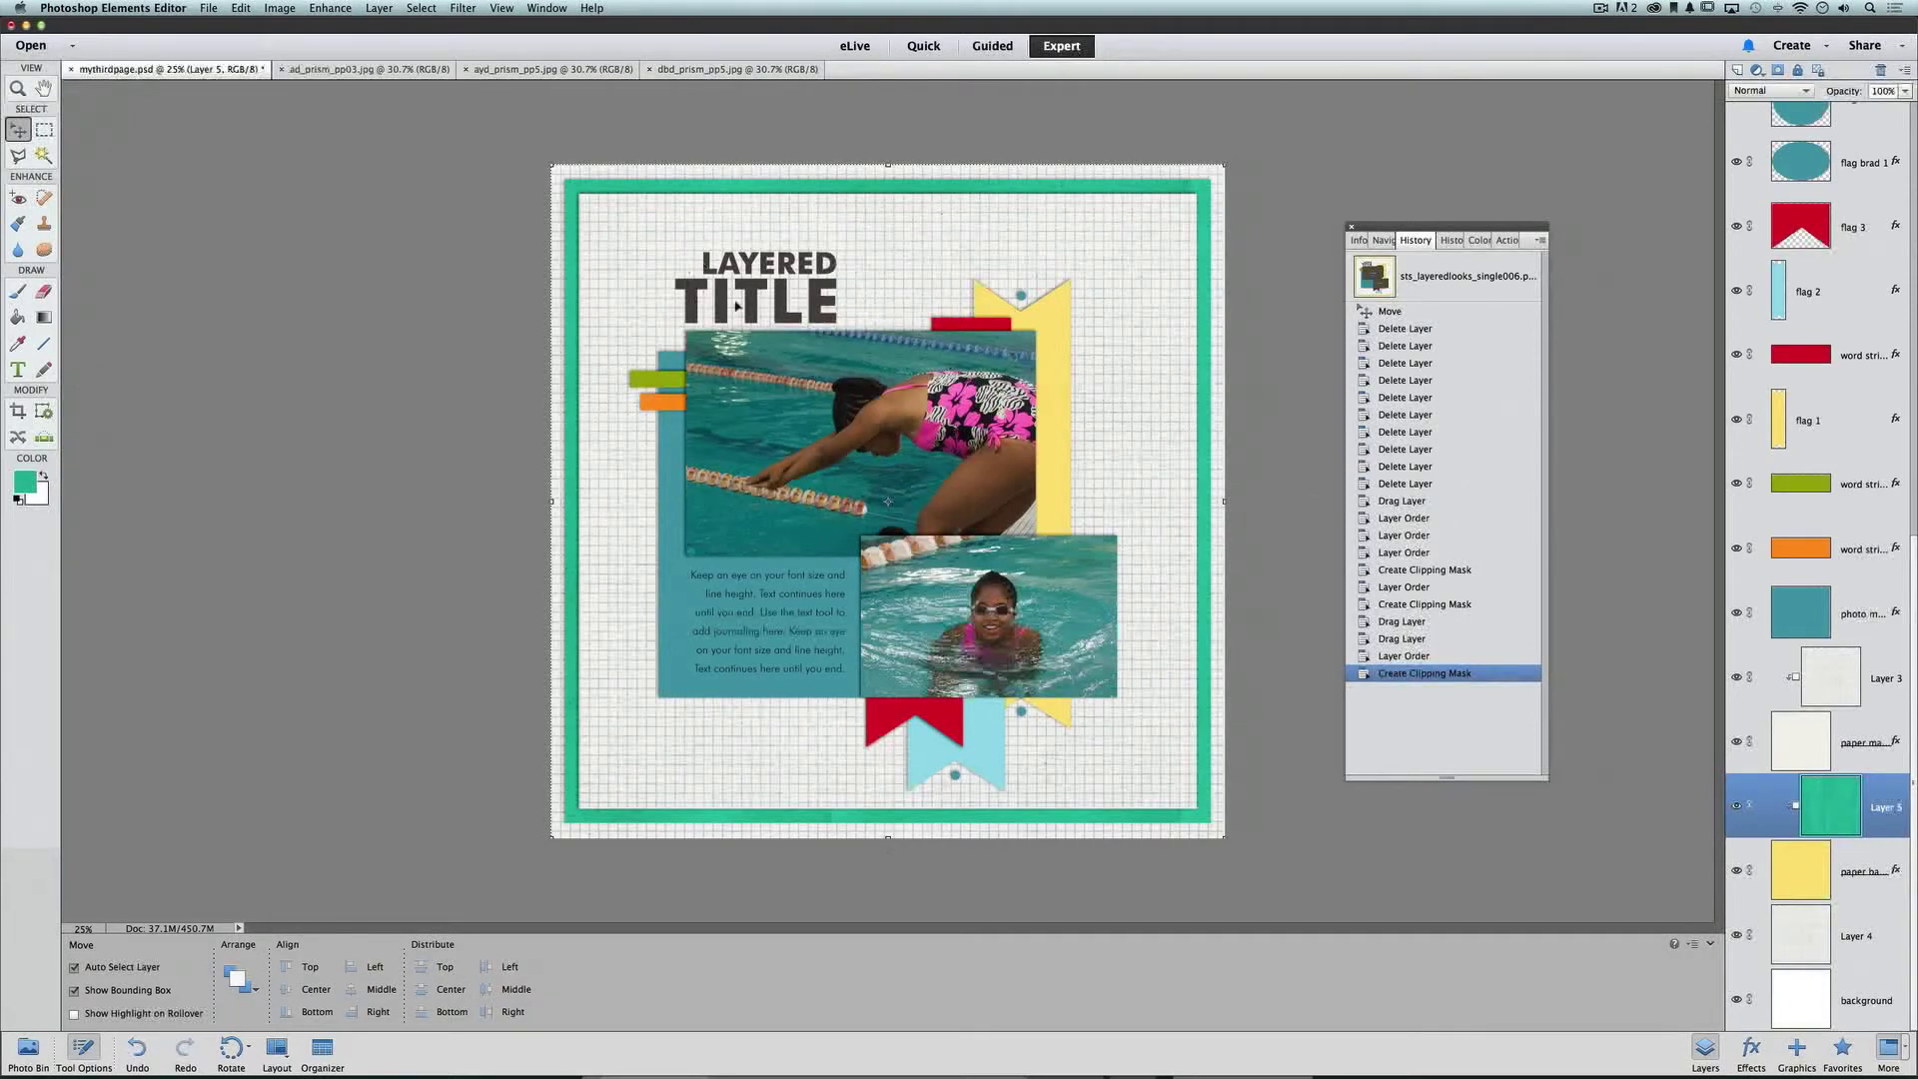
Step: Hide the green and orange word strip layers beside the large photo
left_click(664, 381)
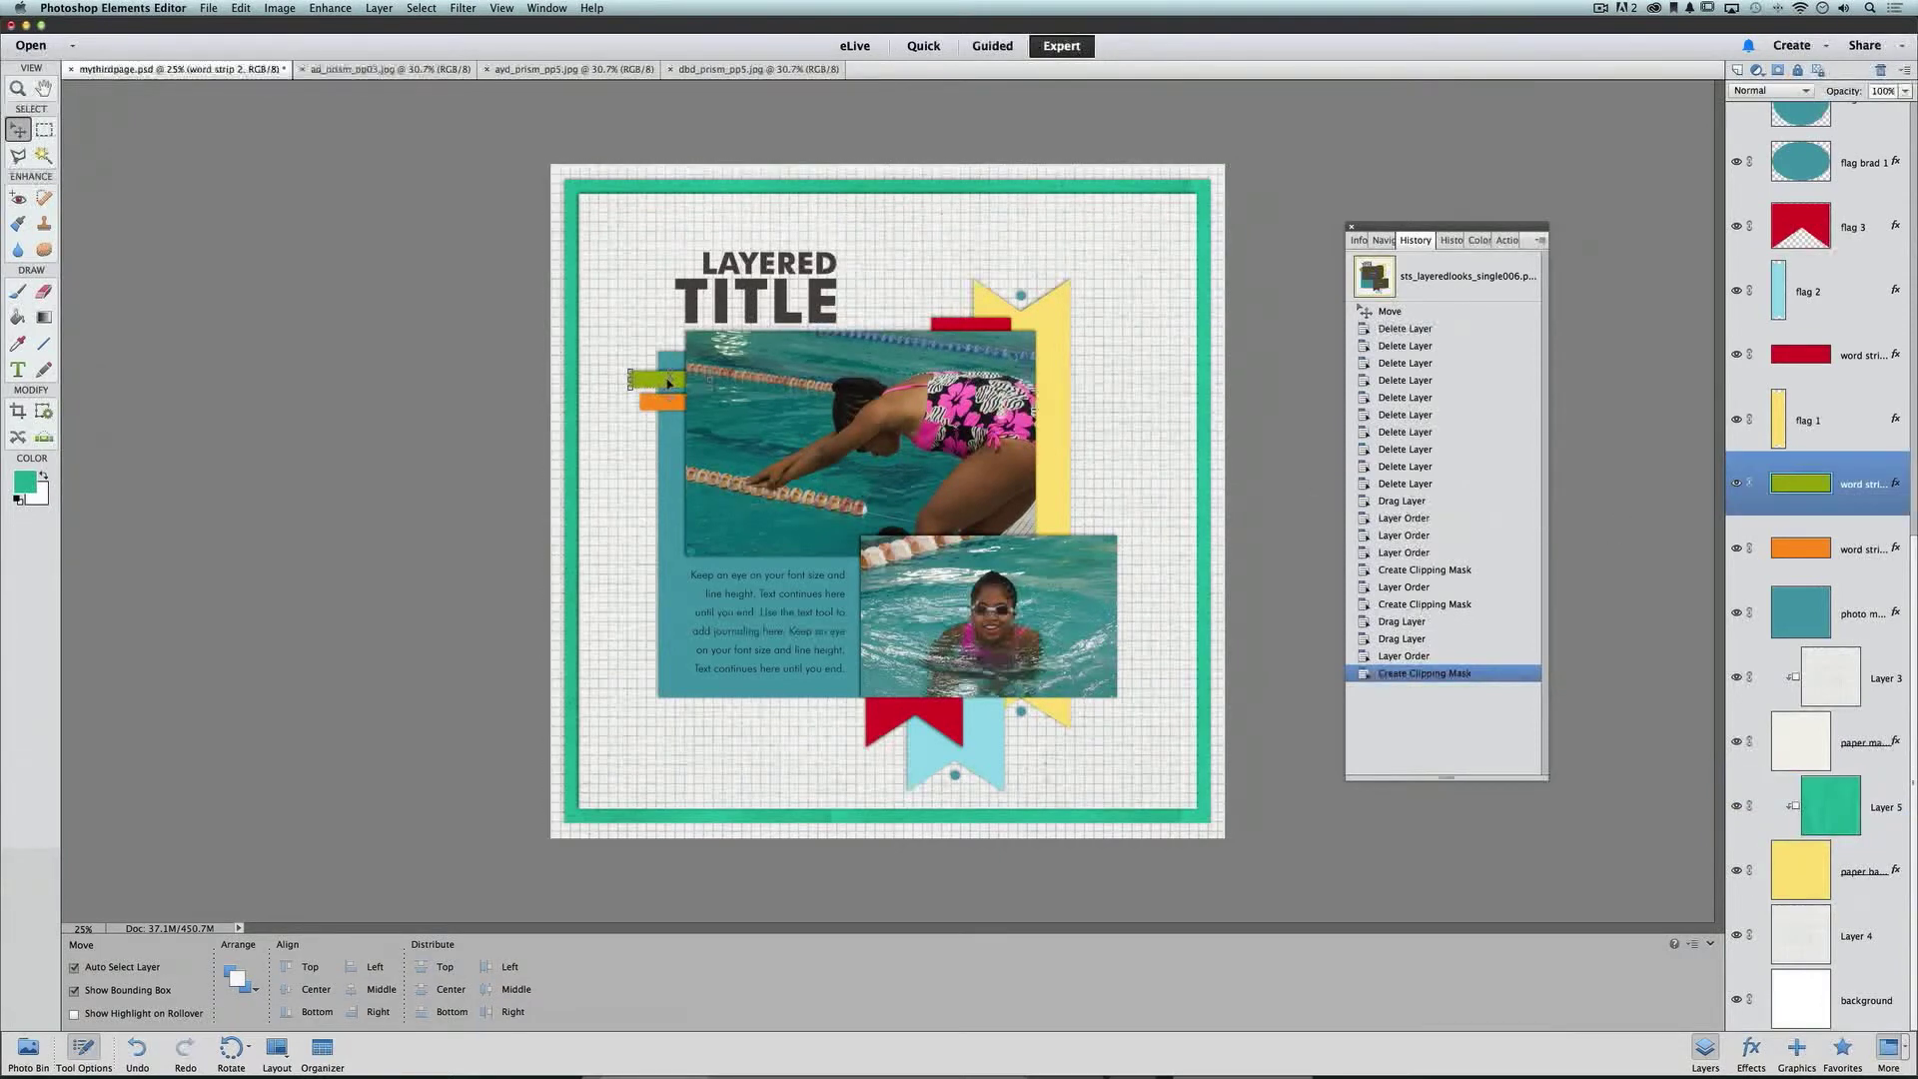
left_click(1736, 486)
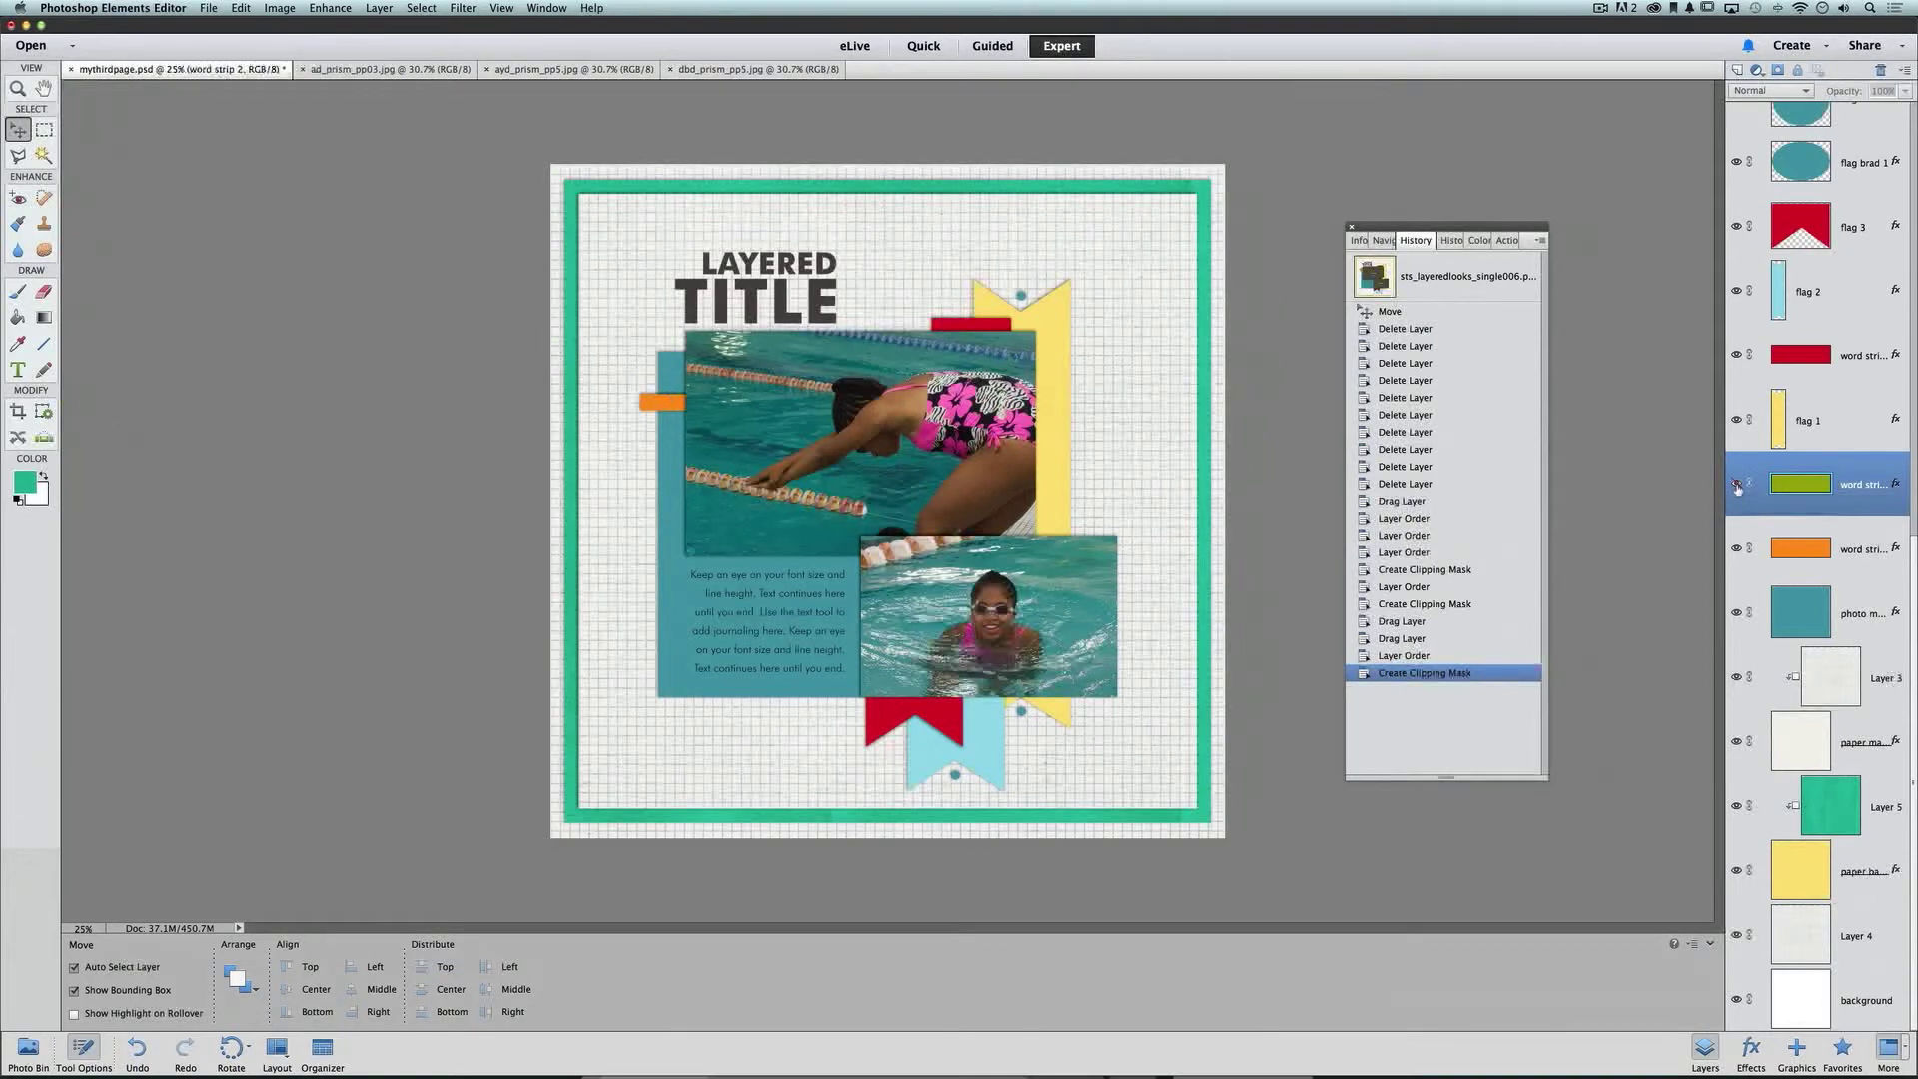
left_click(1736, 486)
left_click(1737, 485)
left_click(1736, 548)
Step: Hide the flag brad 1, flag brad 2 and flag brad 3 layers
scroll(1744, 479, "up", 5)
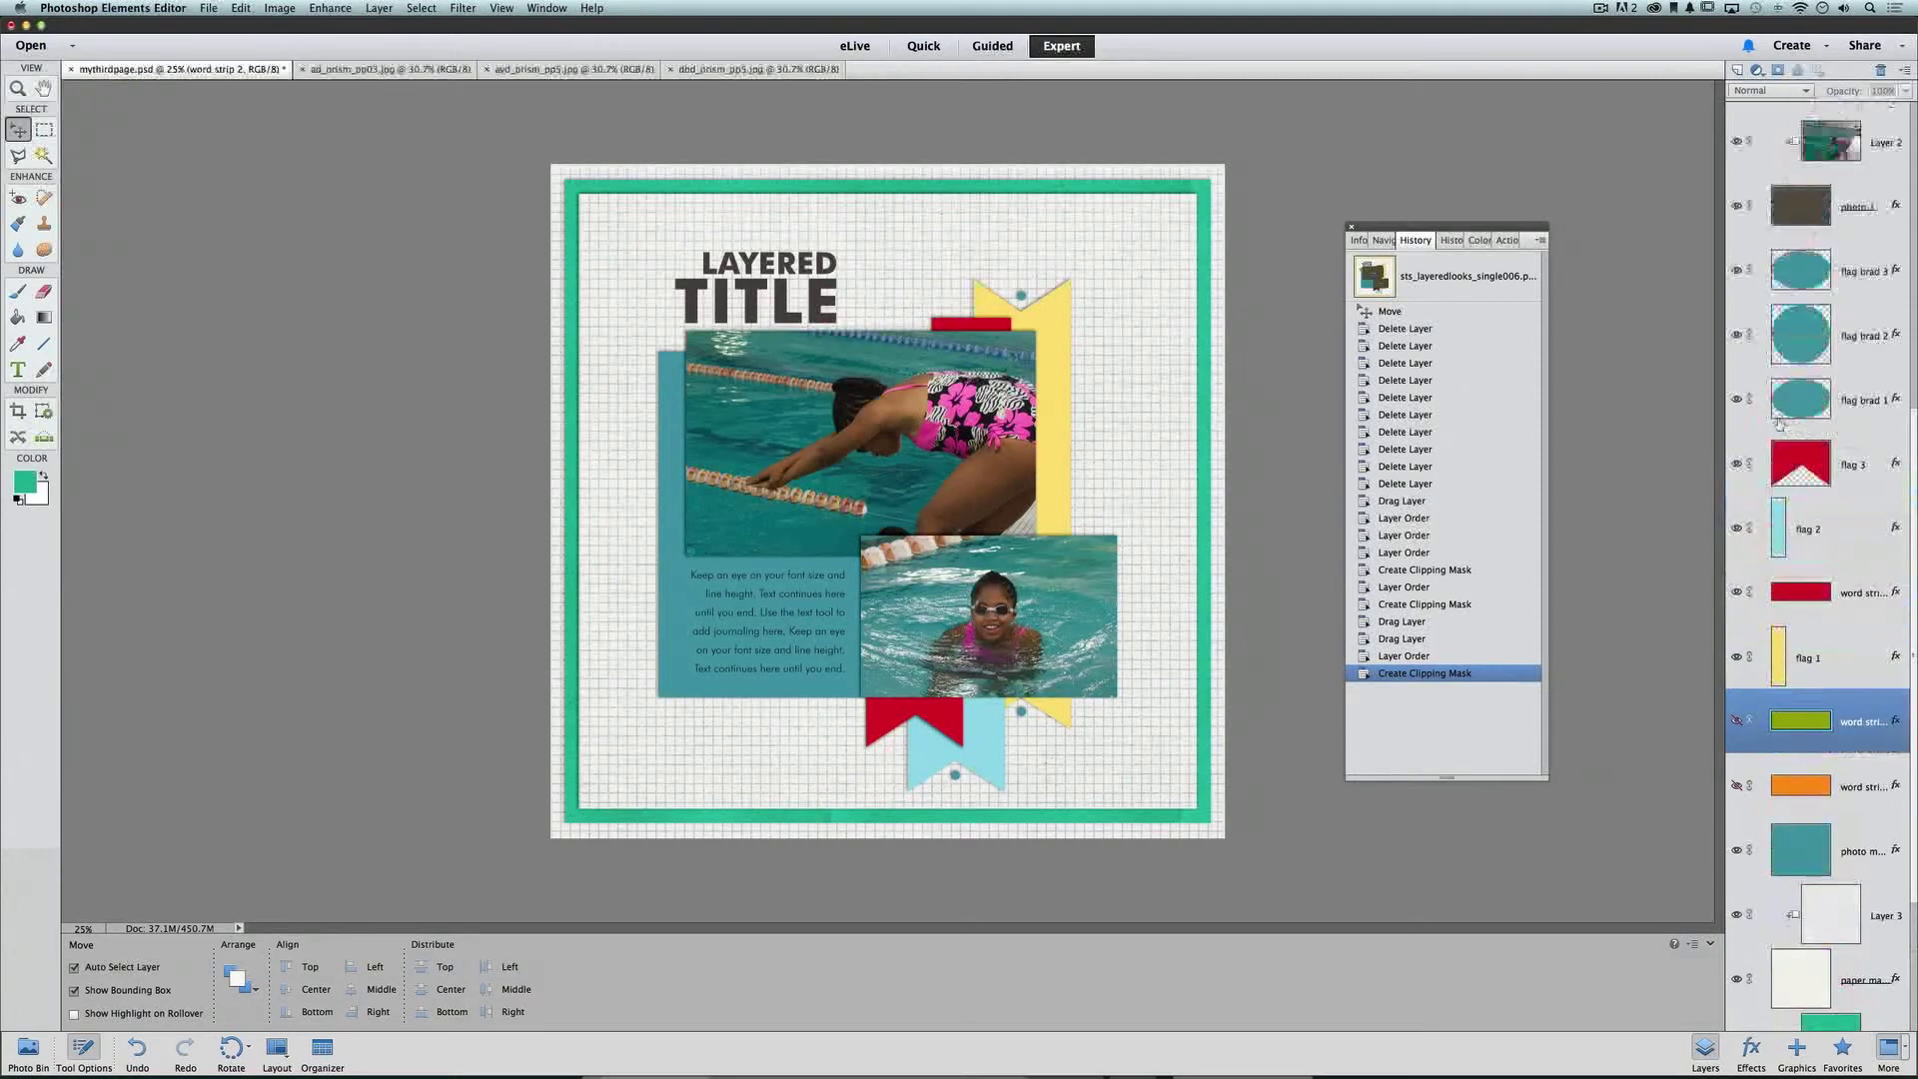
left_click(1736, 400)
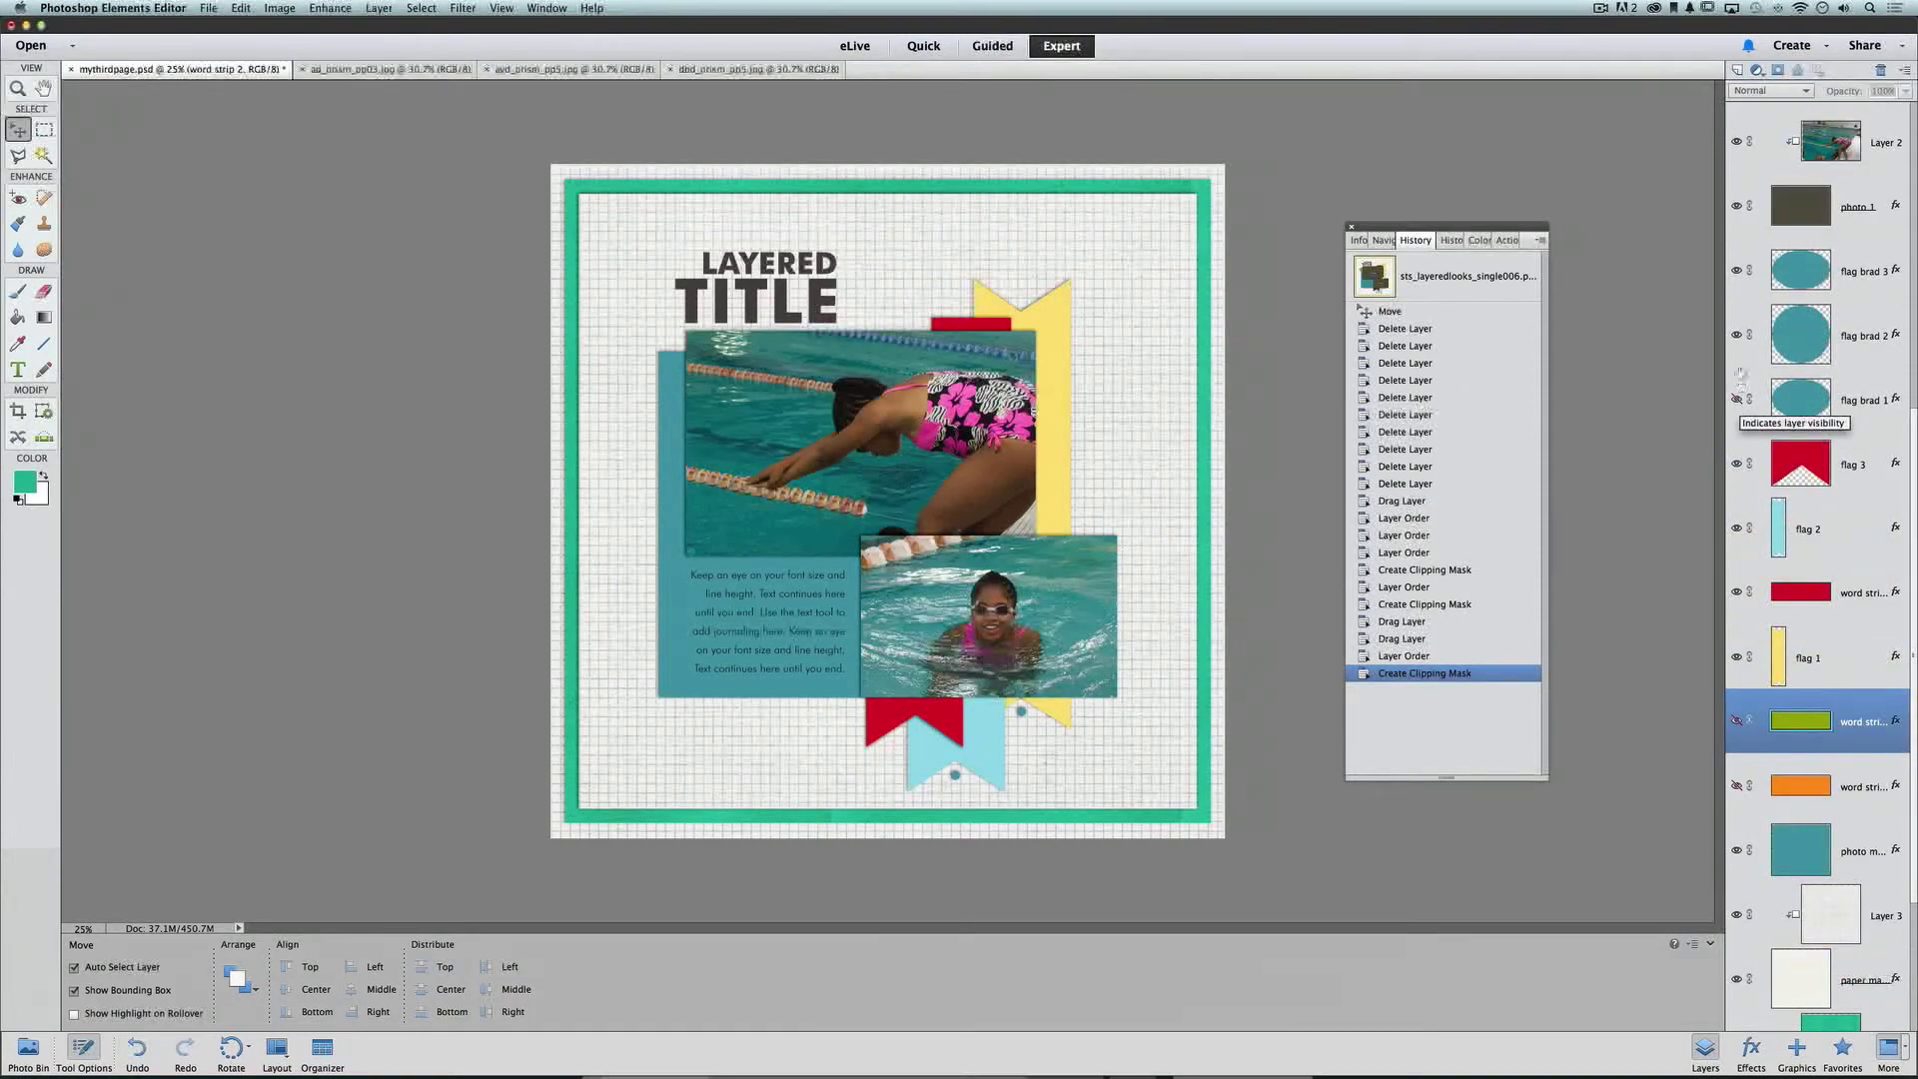
left_click(1737, 399)
left_click(1736, 334)
left_click(1737, 270)
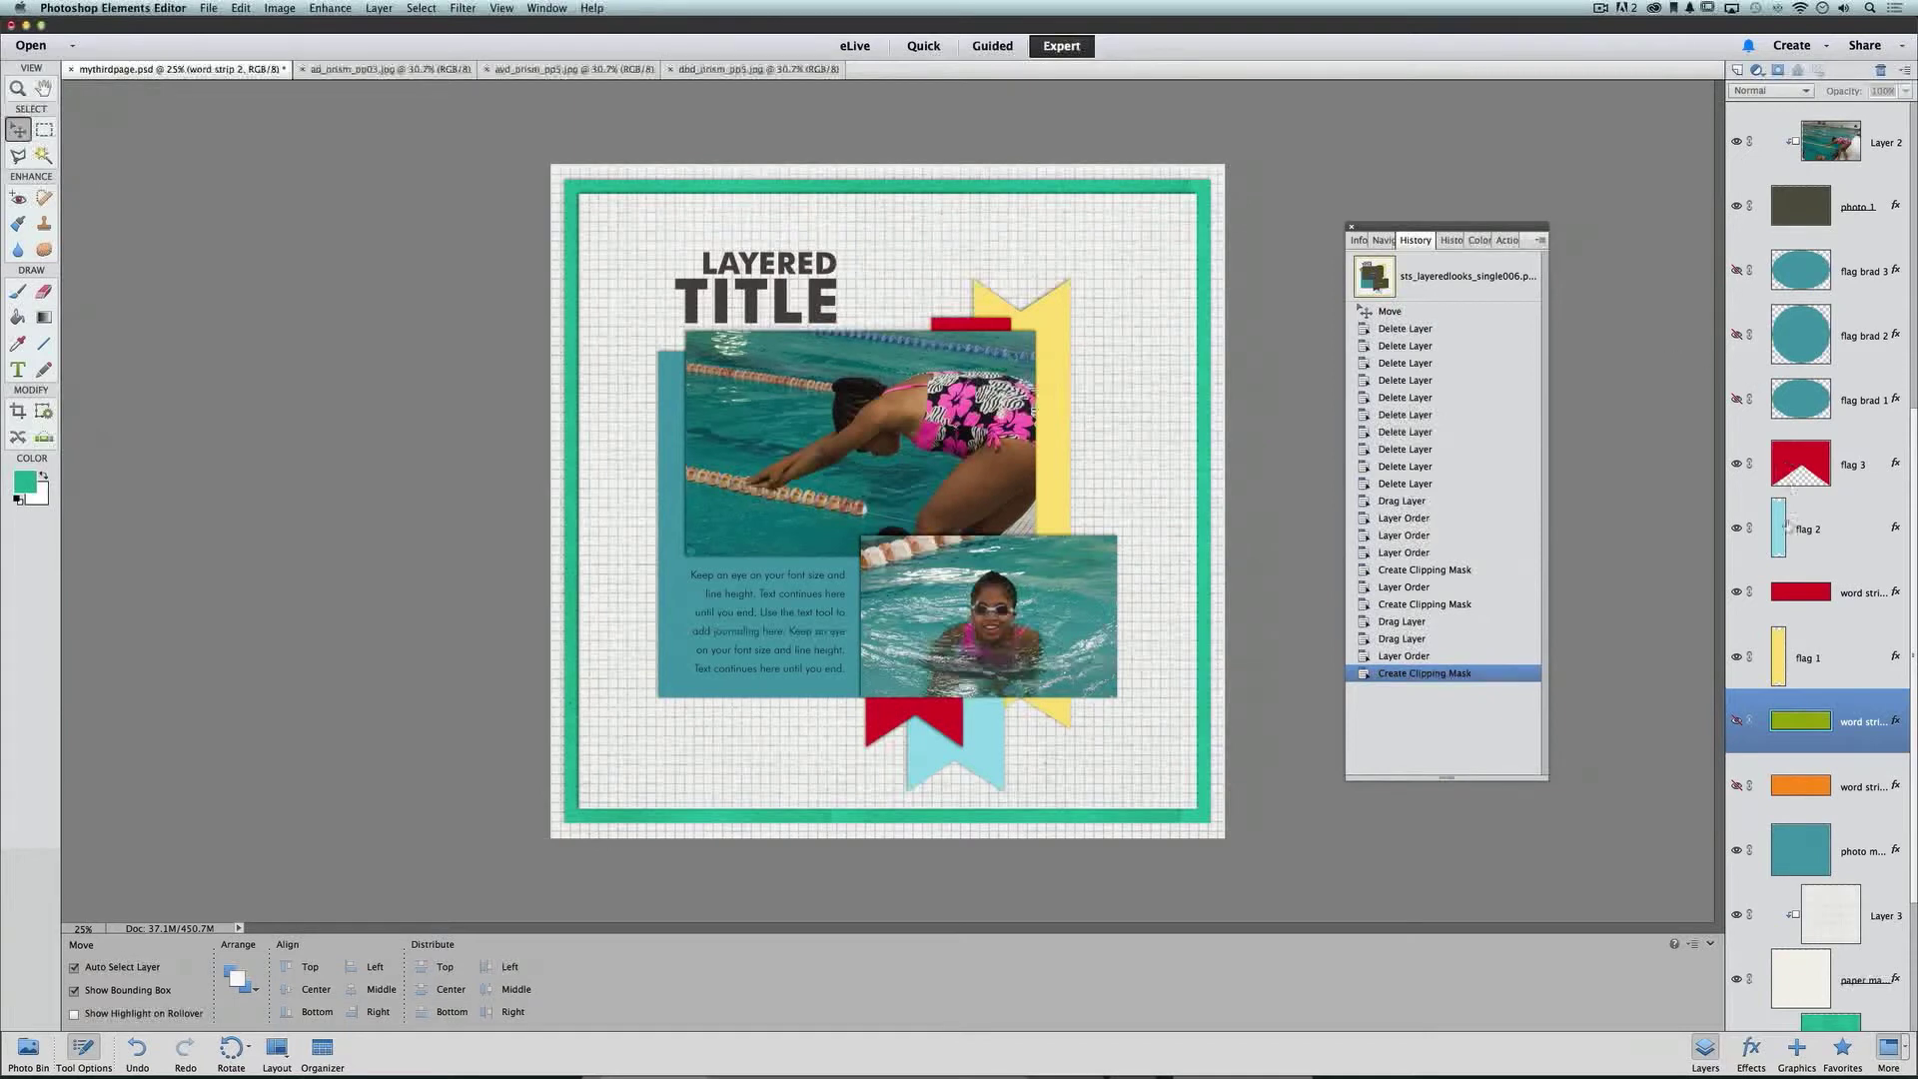
Step: Hide the red word strip and the teal photo matte behind the journaling text
left_click(1736, 592)
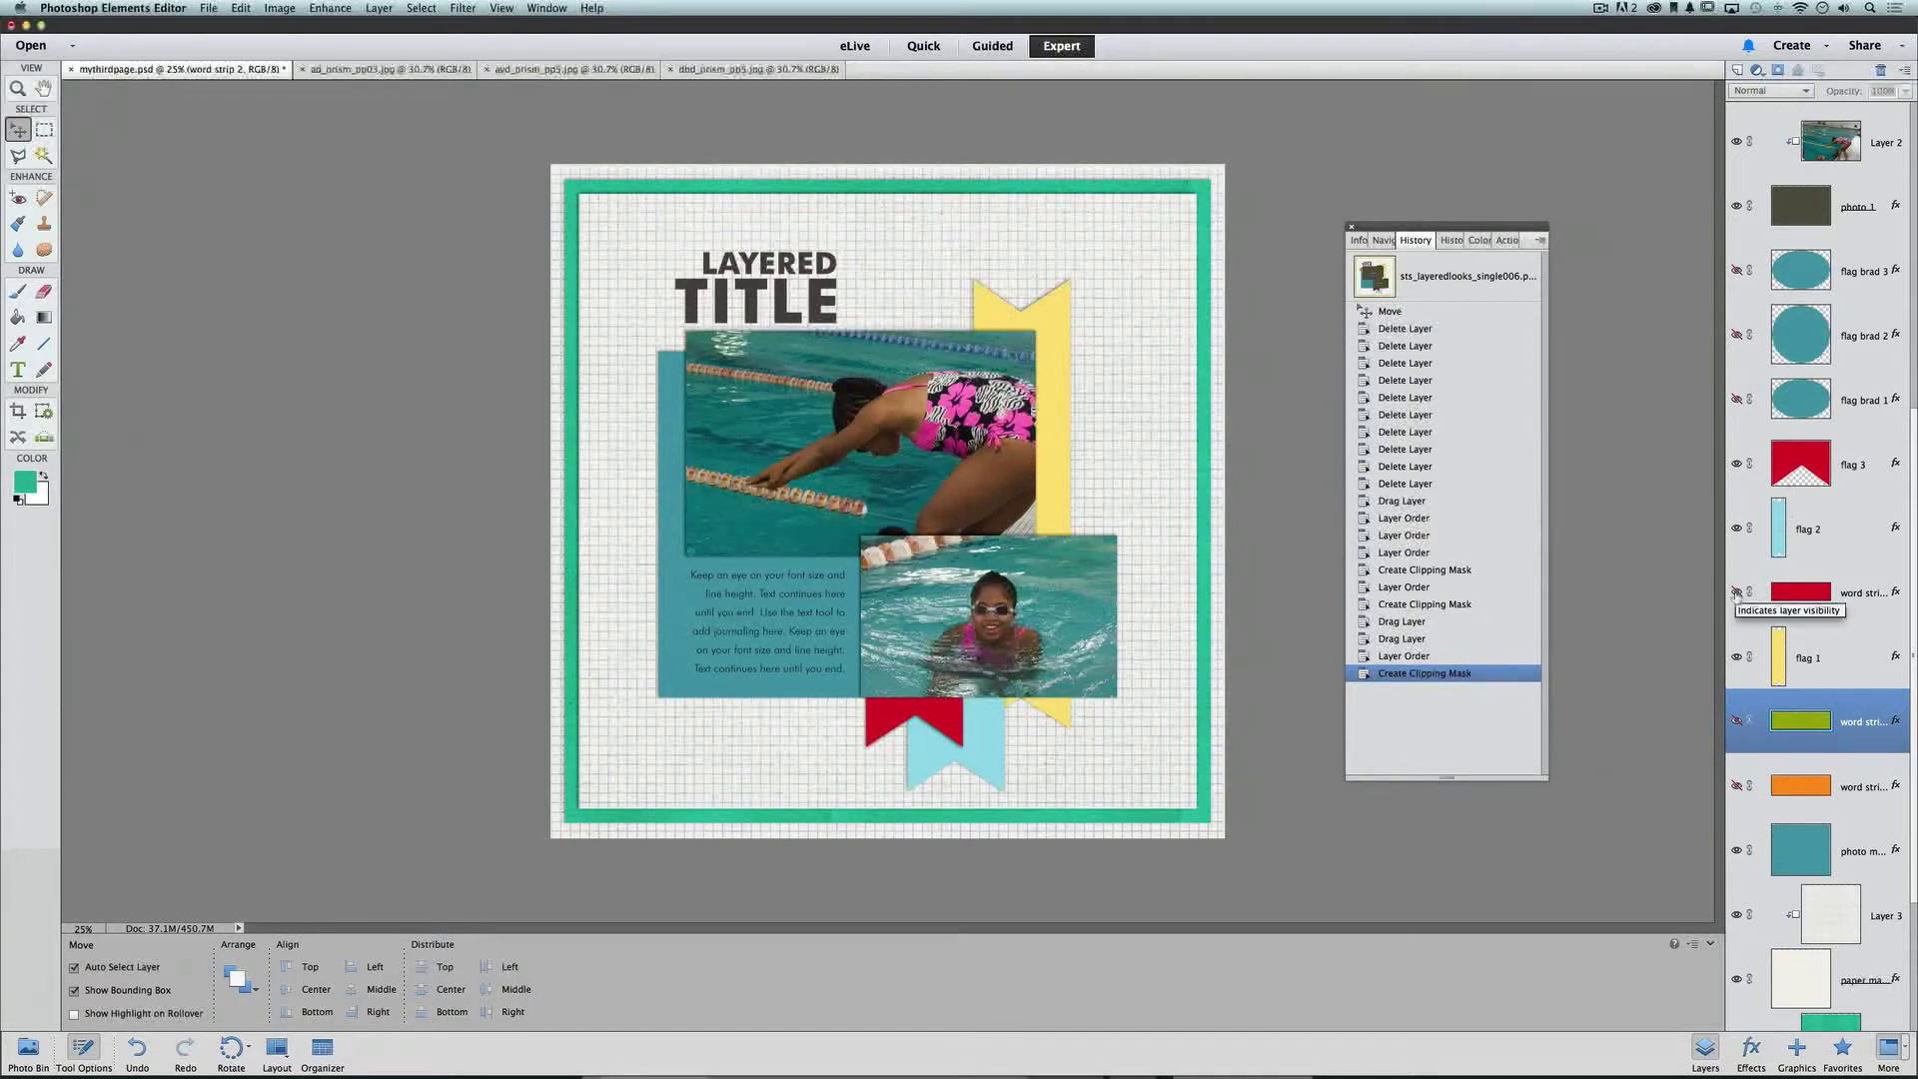
left_click(1860, 833)
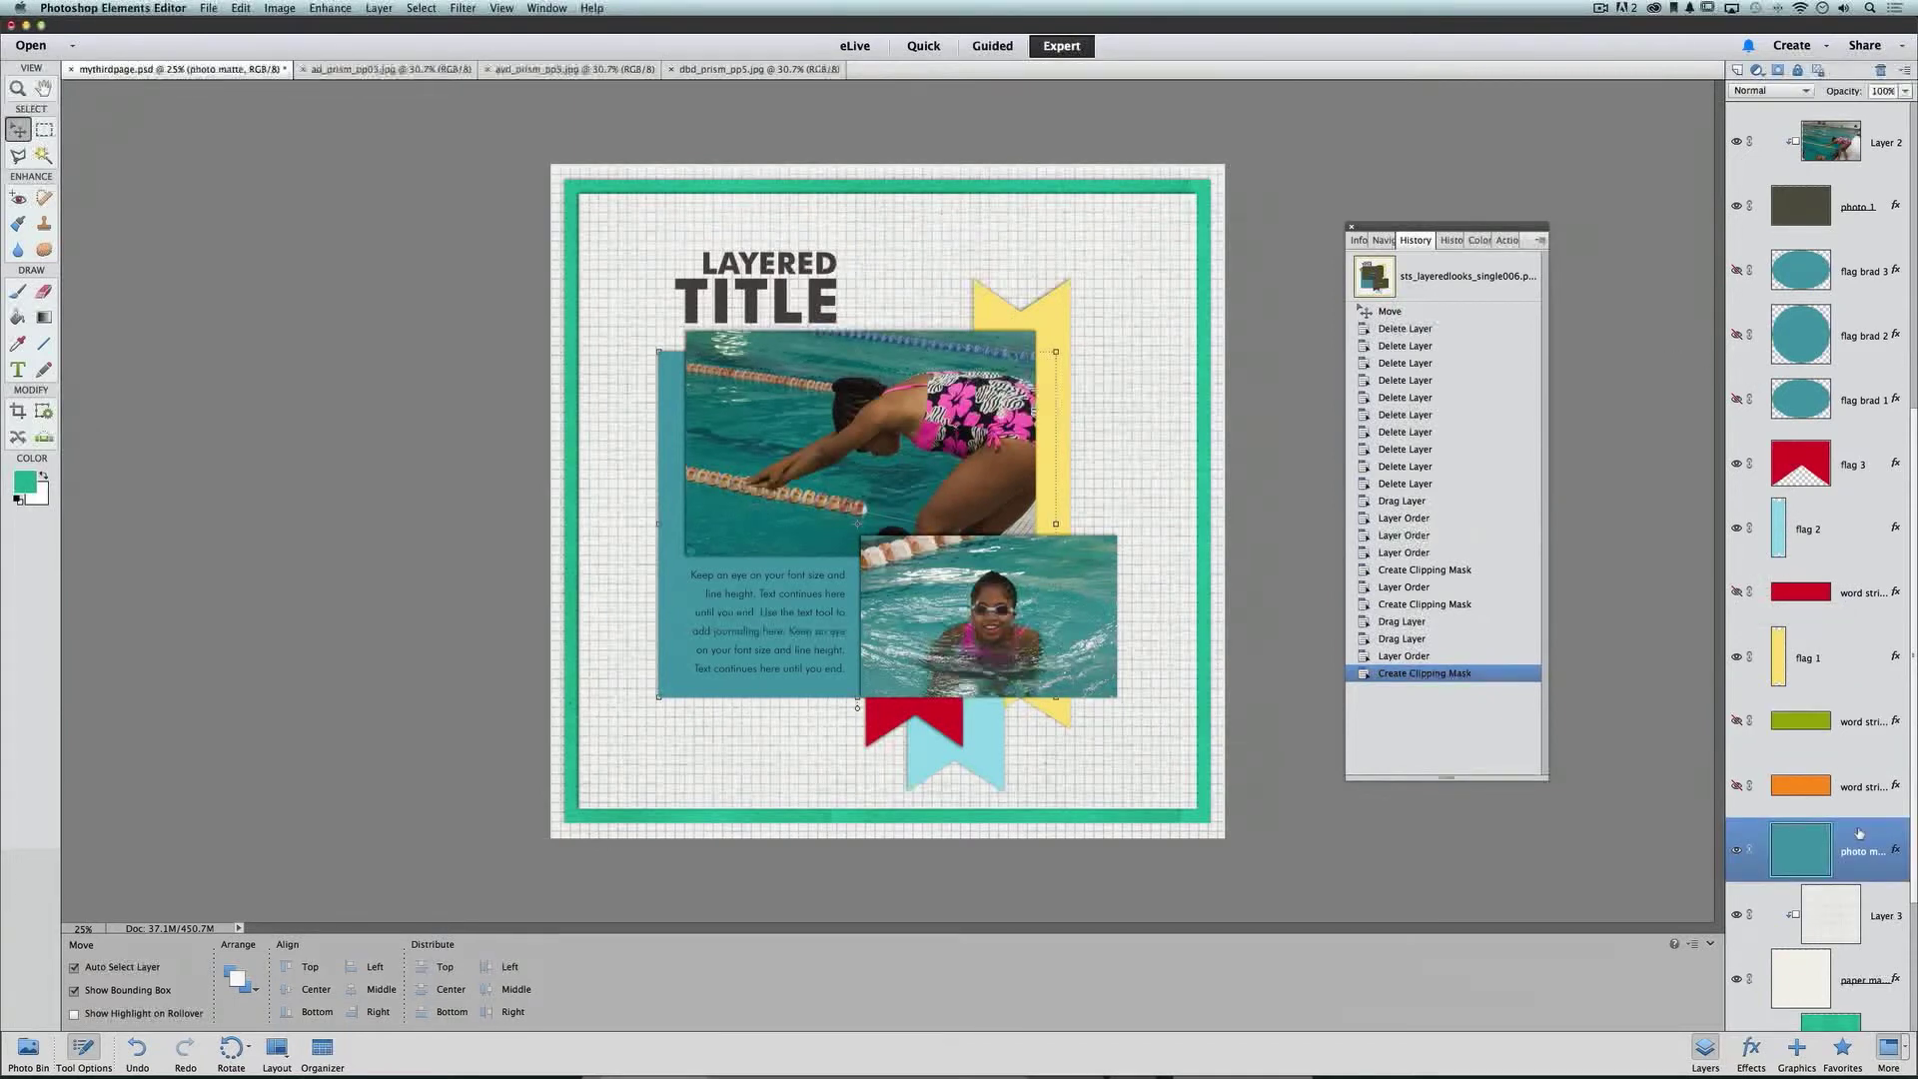
left_click(1737, 850)
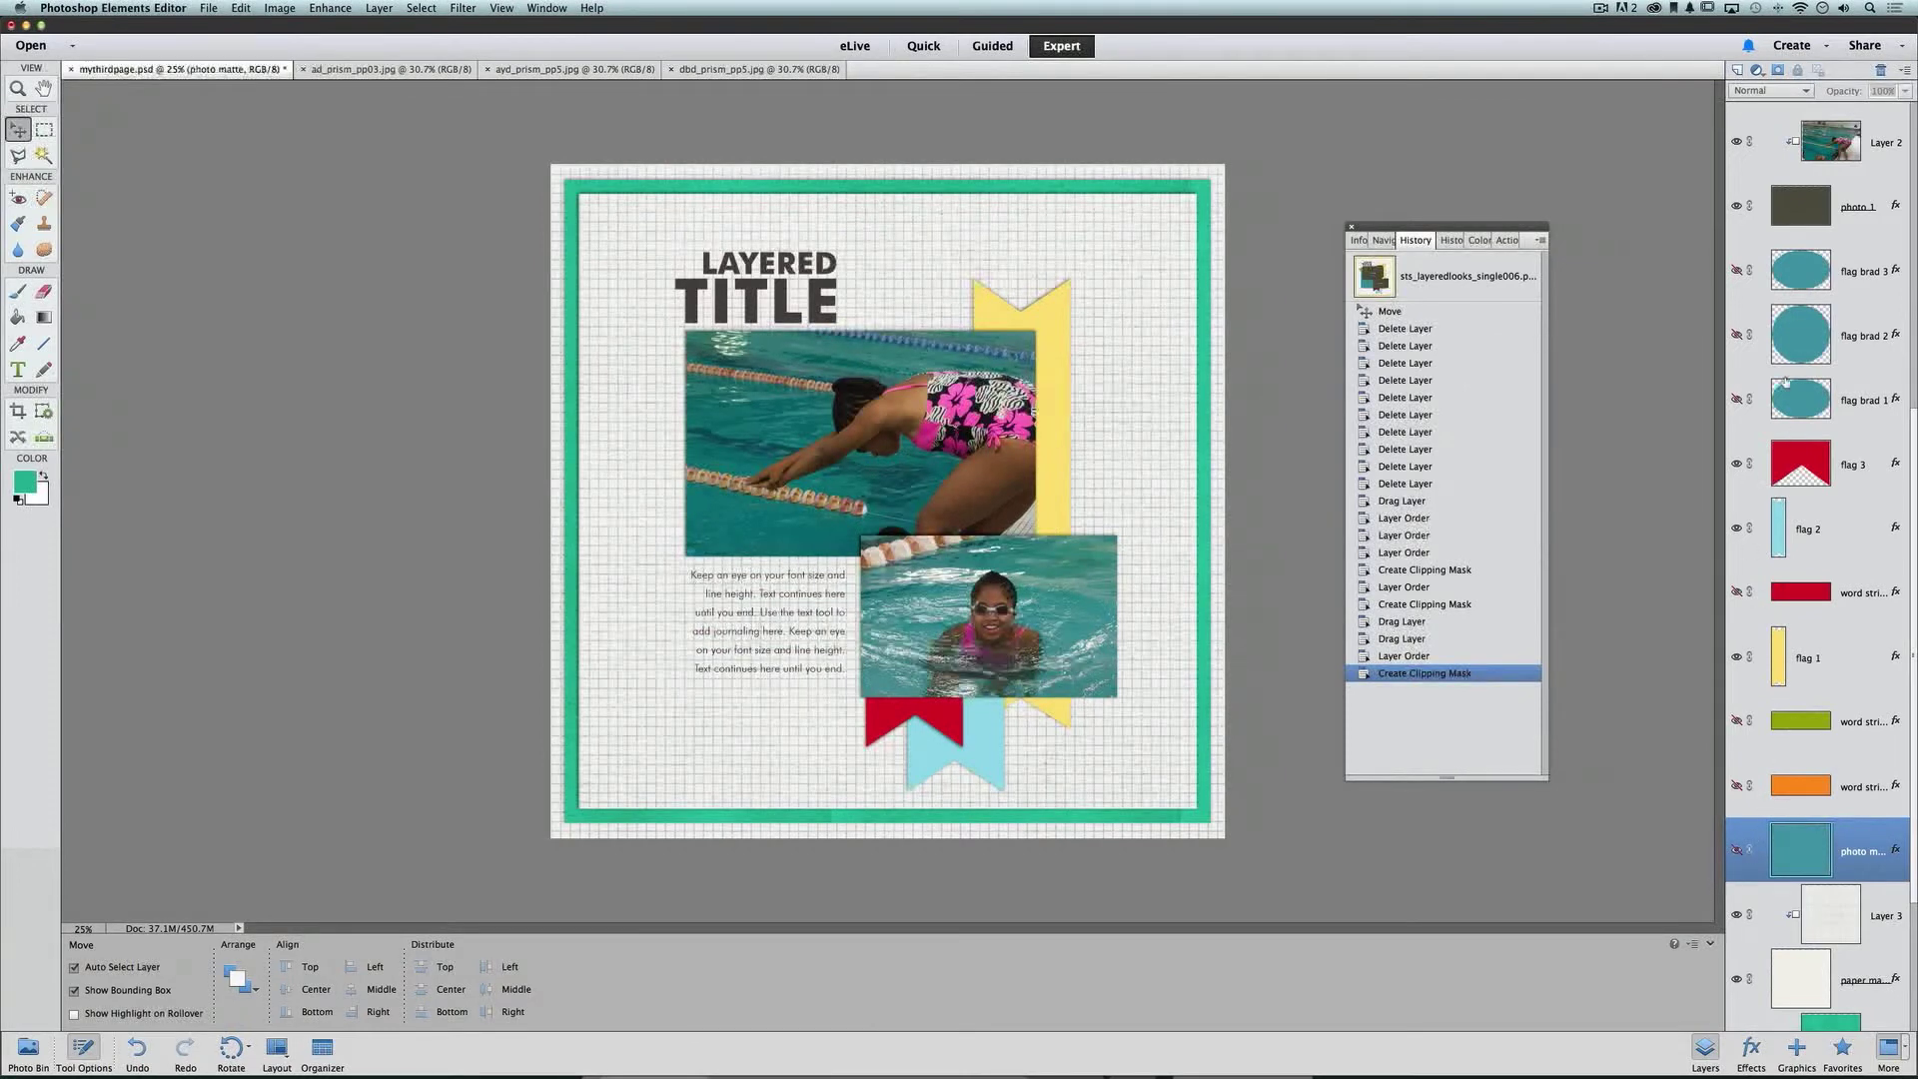
Step: Preview the hidden yellow star and light-blue circle element layers by showing them briefly and hiding them again
scroll(1783, 383, "up", 5)
scroll(1781, 385, "up", 1)
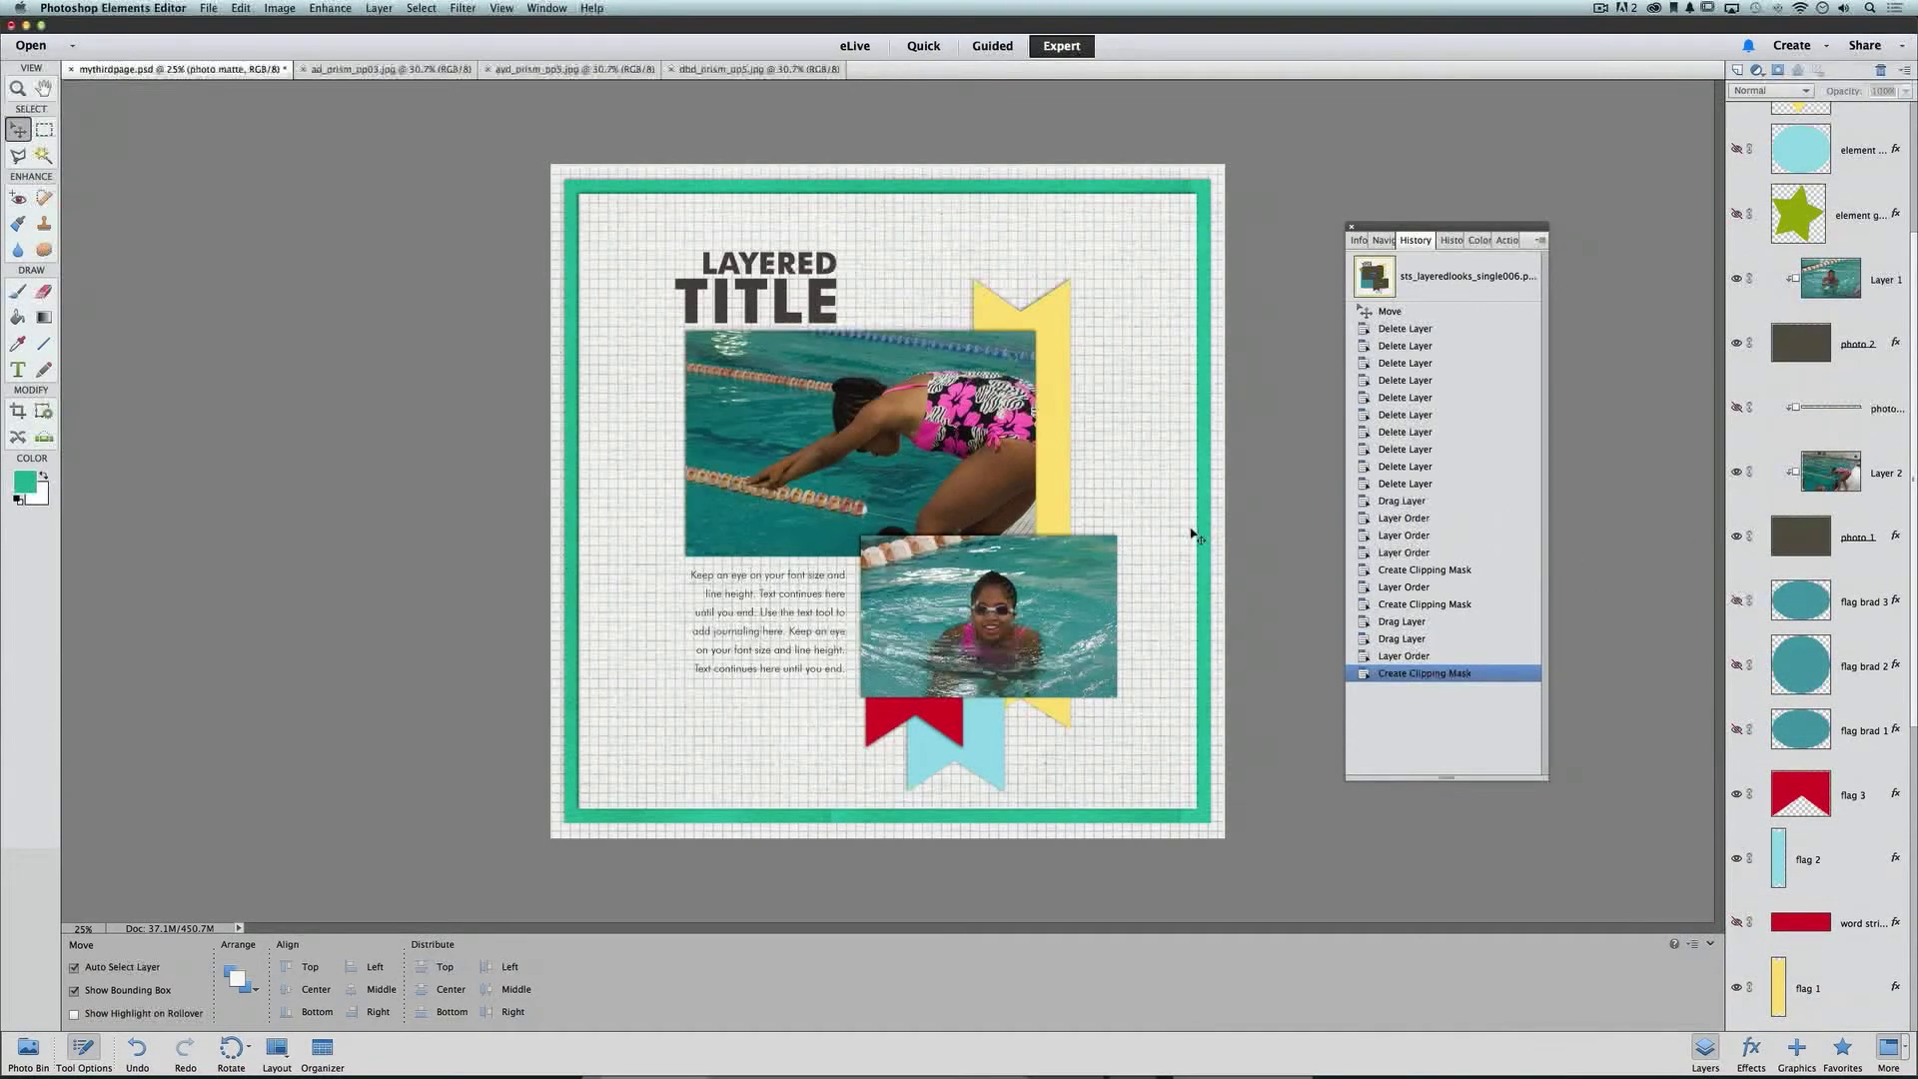
scroll(1777, 287, "up", 4)
left_click(1736, 311)
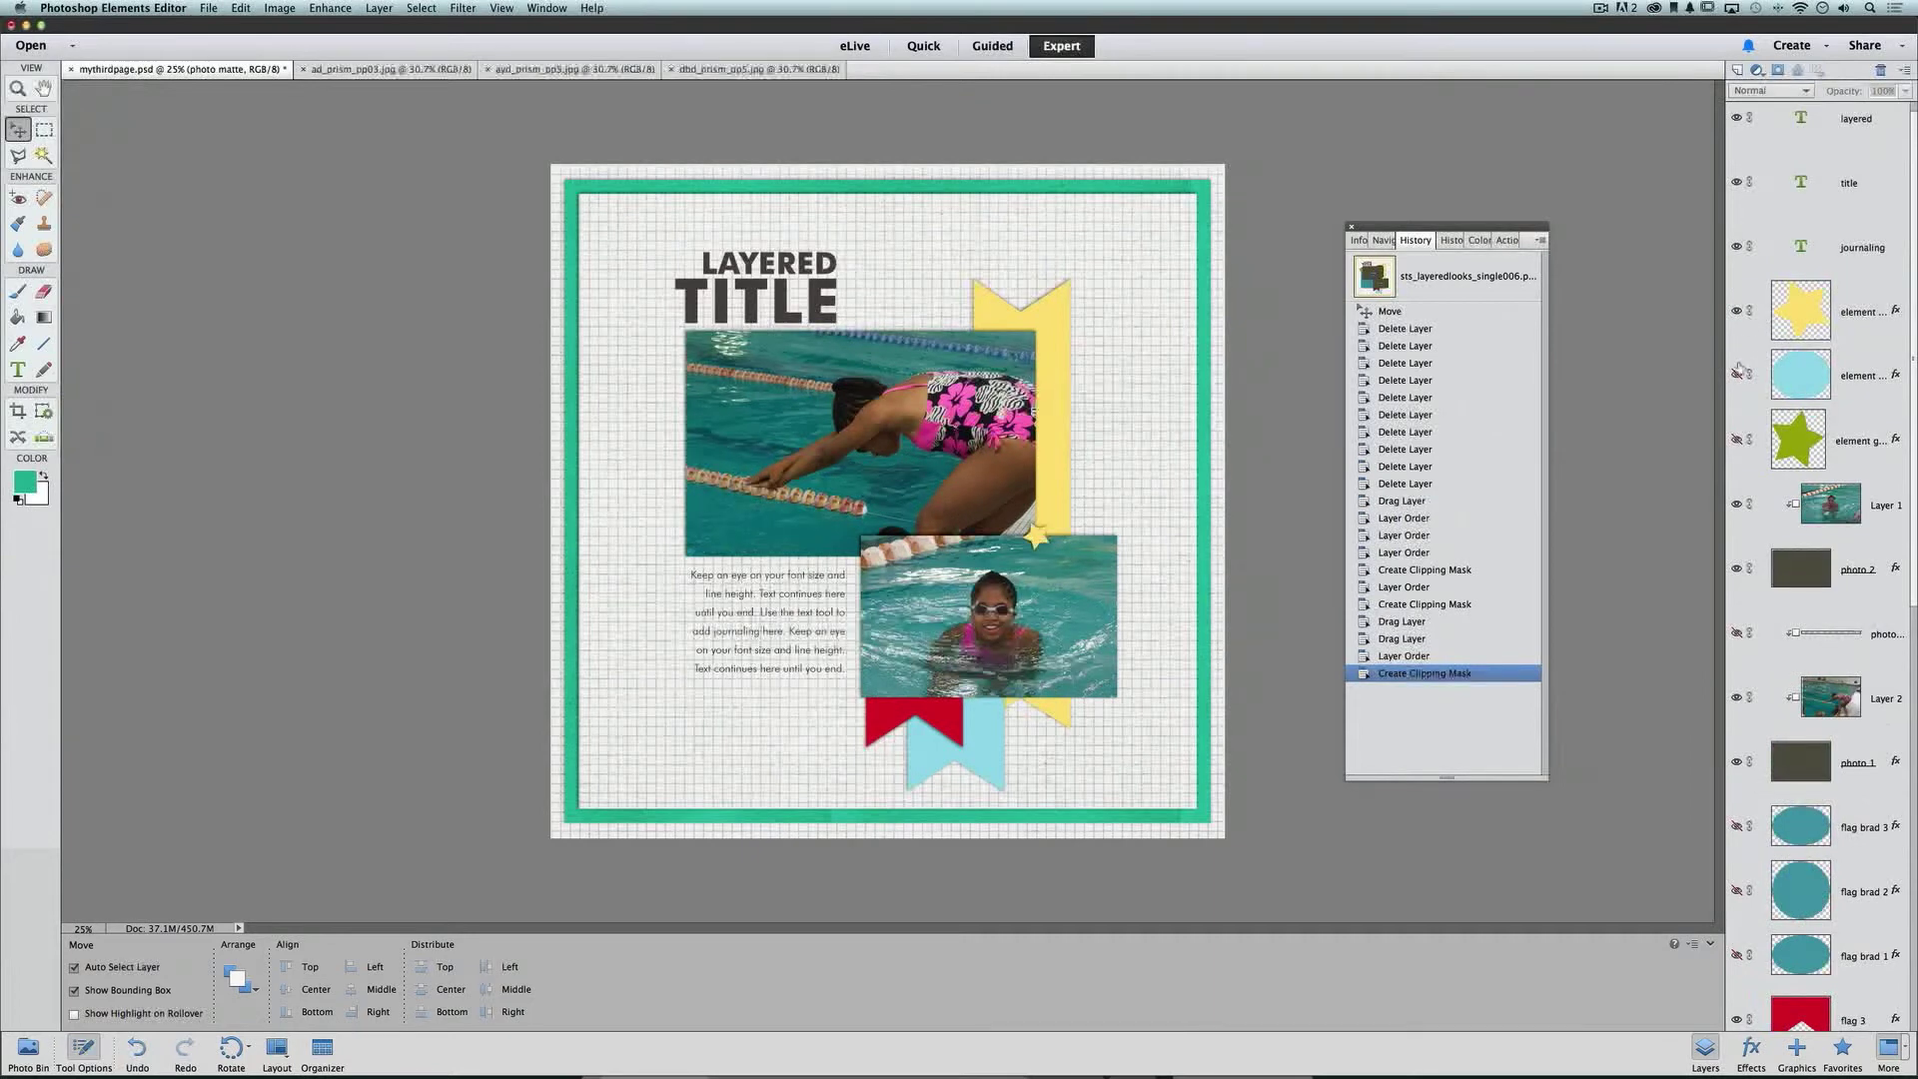
left_click(1738, 374)
left_click(1738, 374)
left_click(1737, 312)
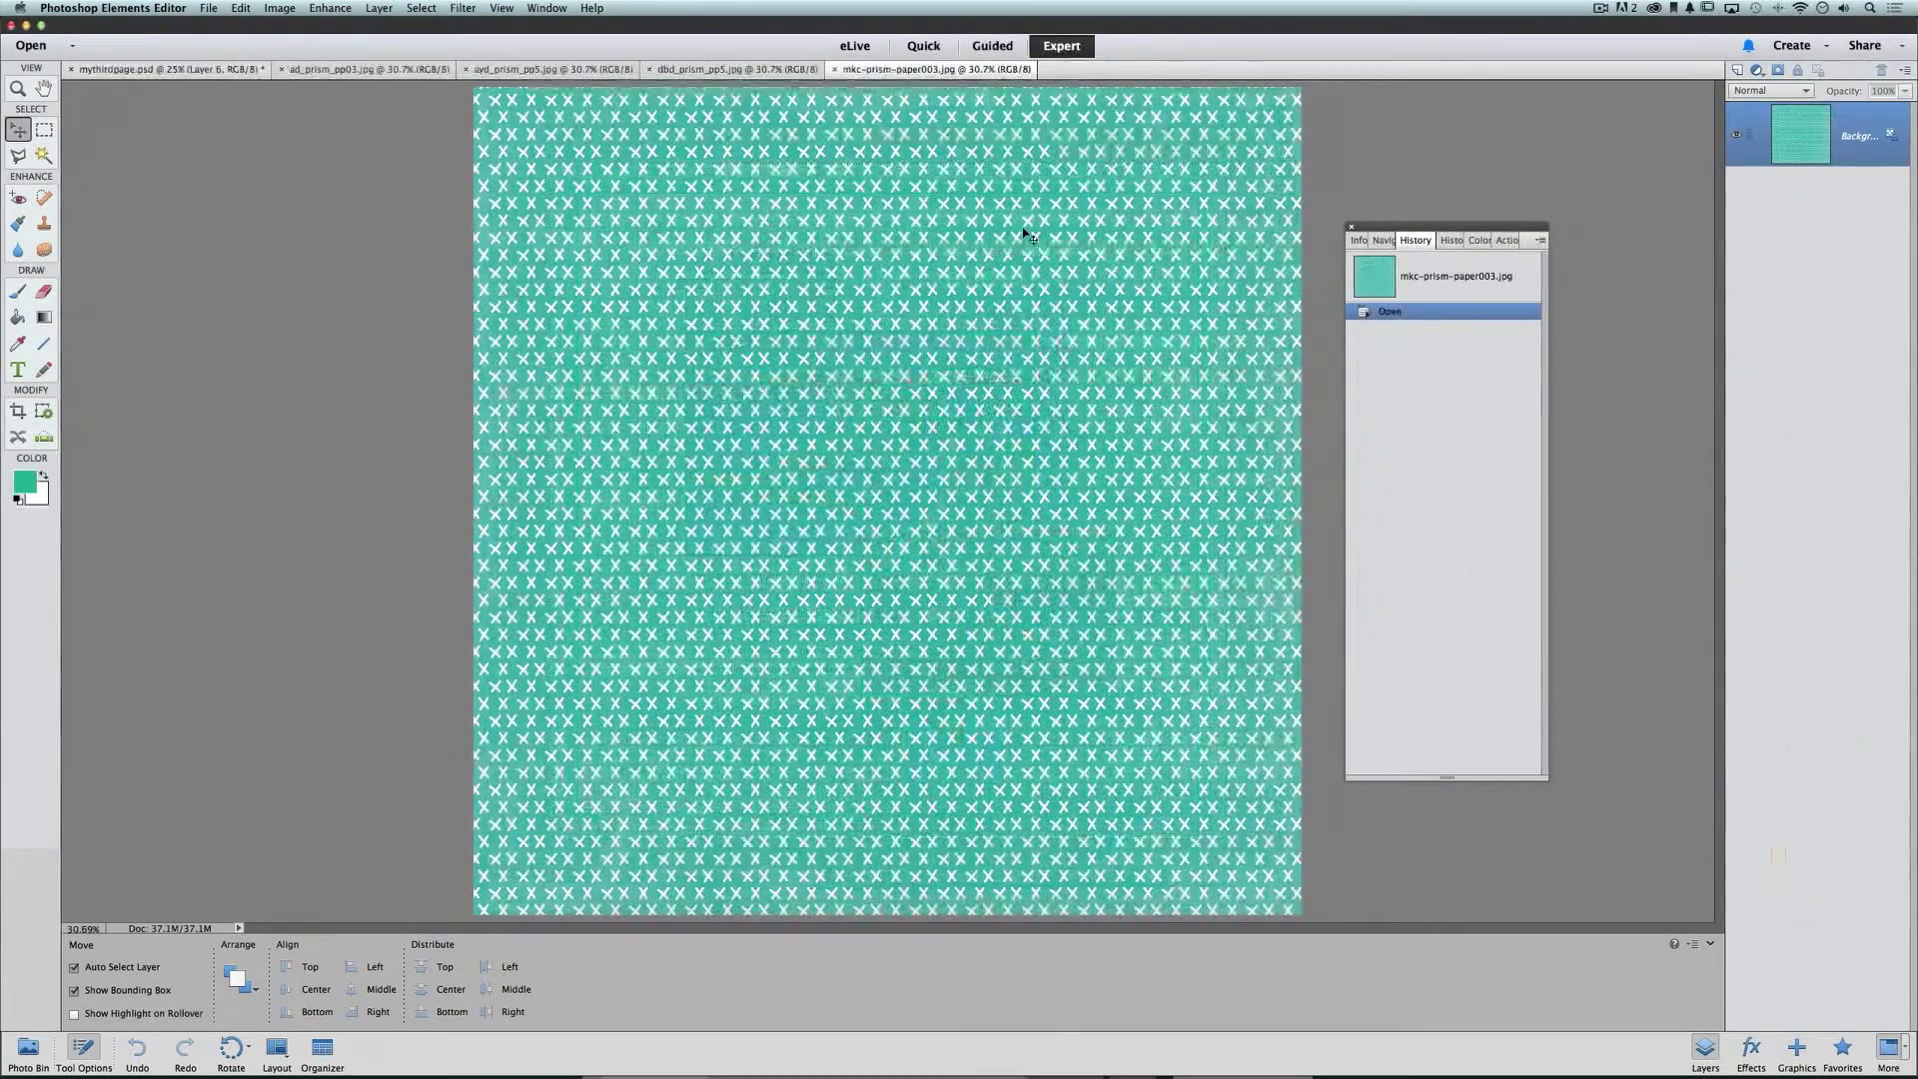
Step: Add the teal X-patterned paper from mkc-prism-paper003.jpg to mythirdpage.psd above flag 2 and clip it to that flag
left_click(252, 76)
left_click_drag(253, 76, 841, 269)
left_click_drag(1885, 994, 1874, 904)
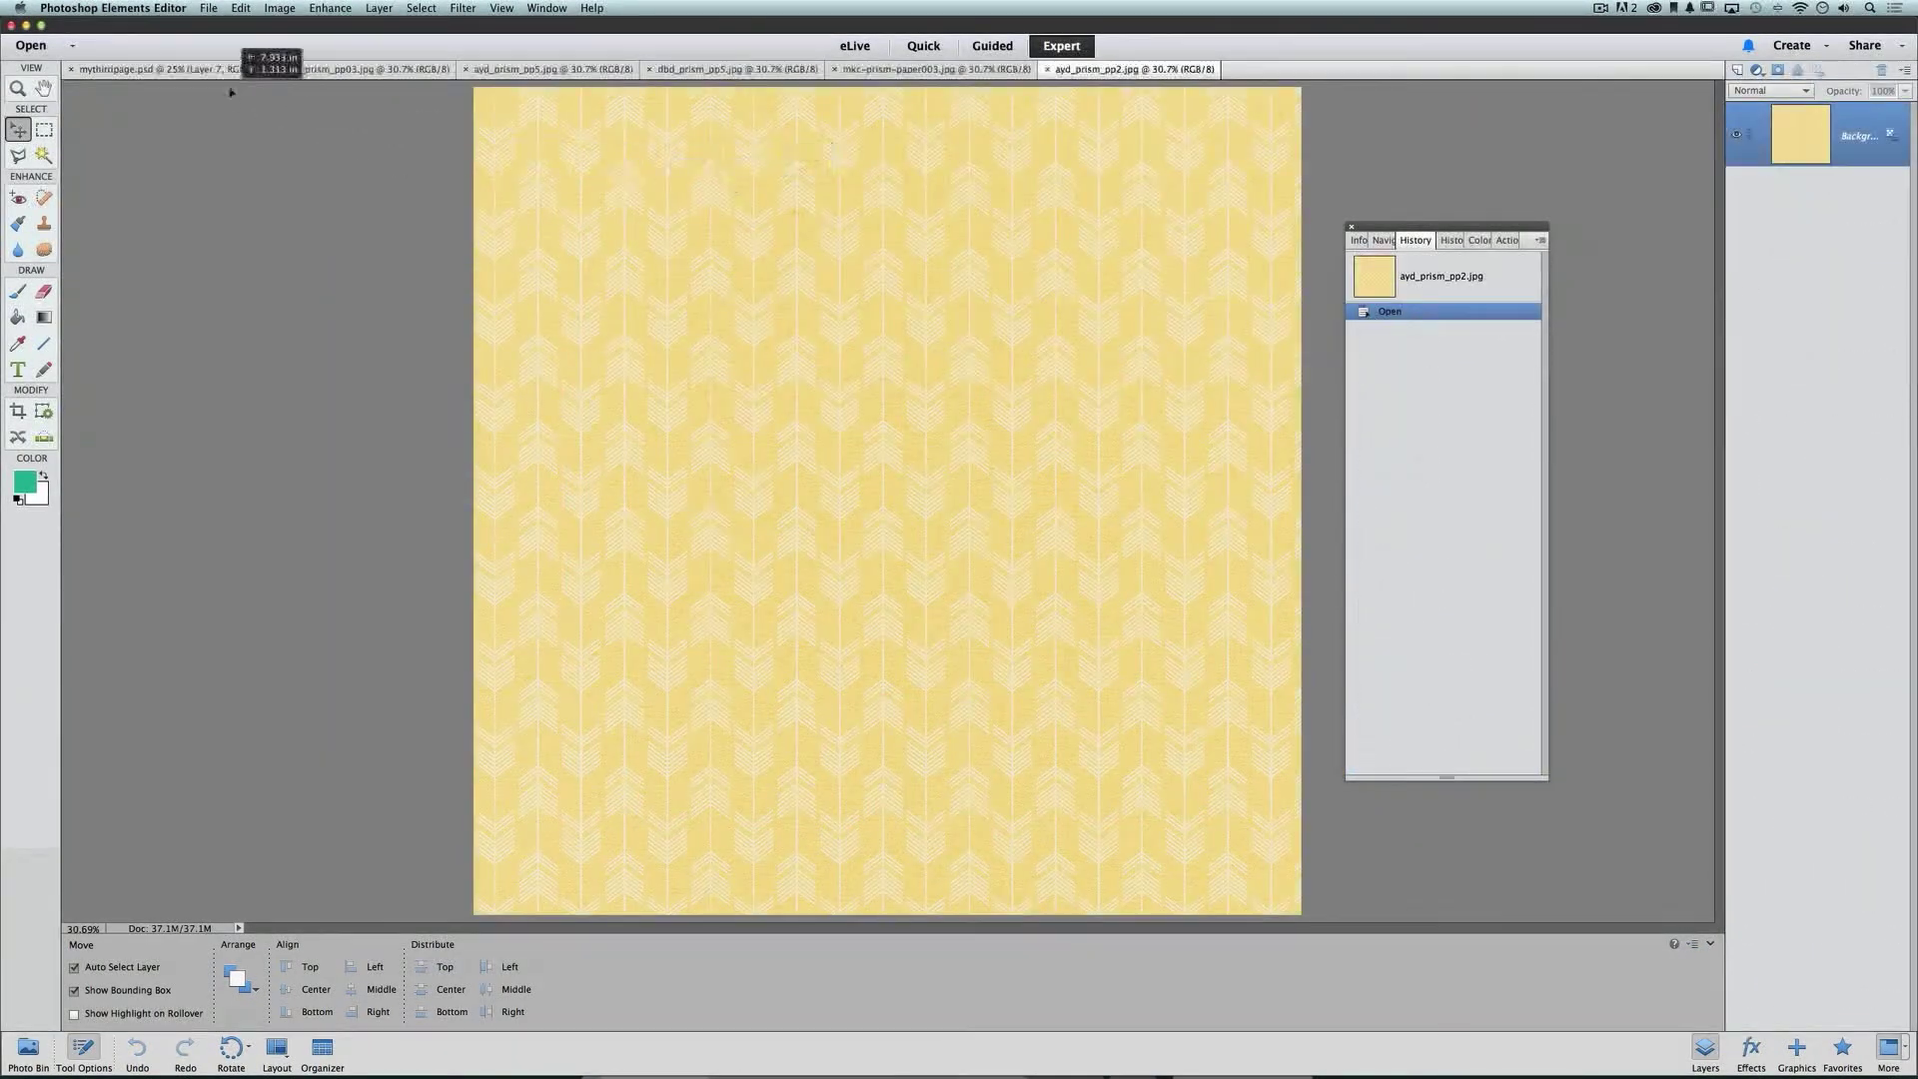
Step: Add the yellow arrow-patterned paper from ayd_prism_pp2.jpg to mythirdpage.psd above flag 3 and clip it to that flag
left_click_drag(228, 77, 716, 258)
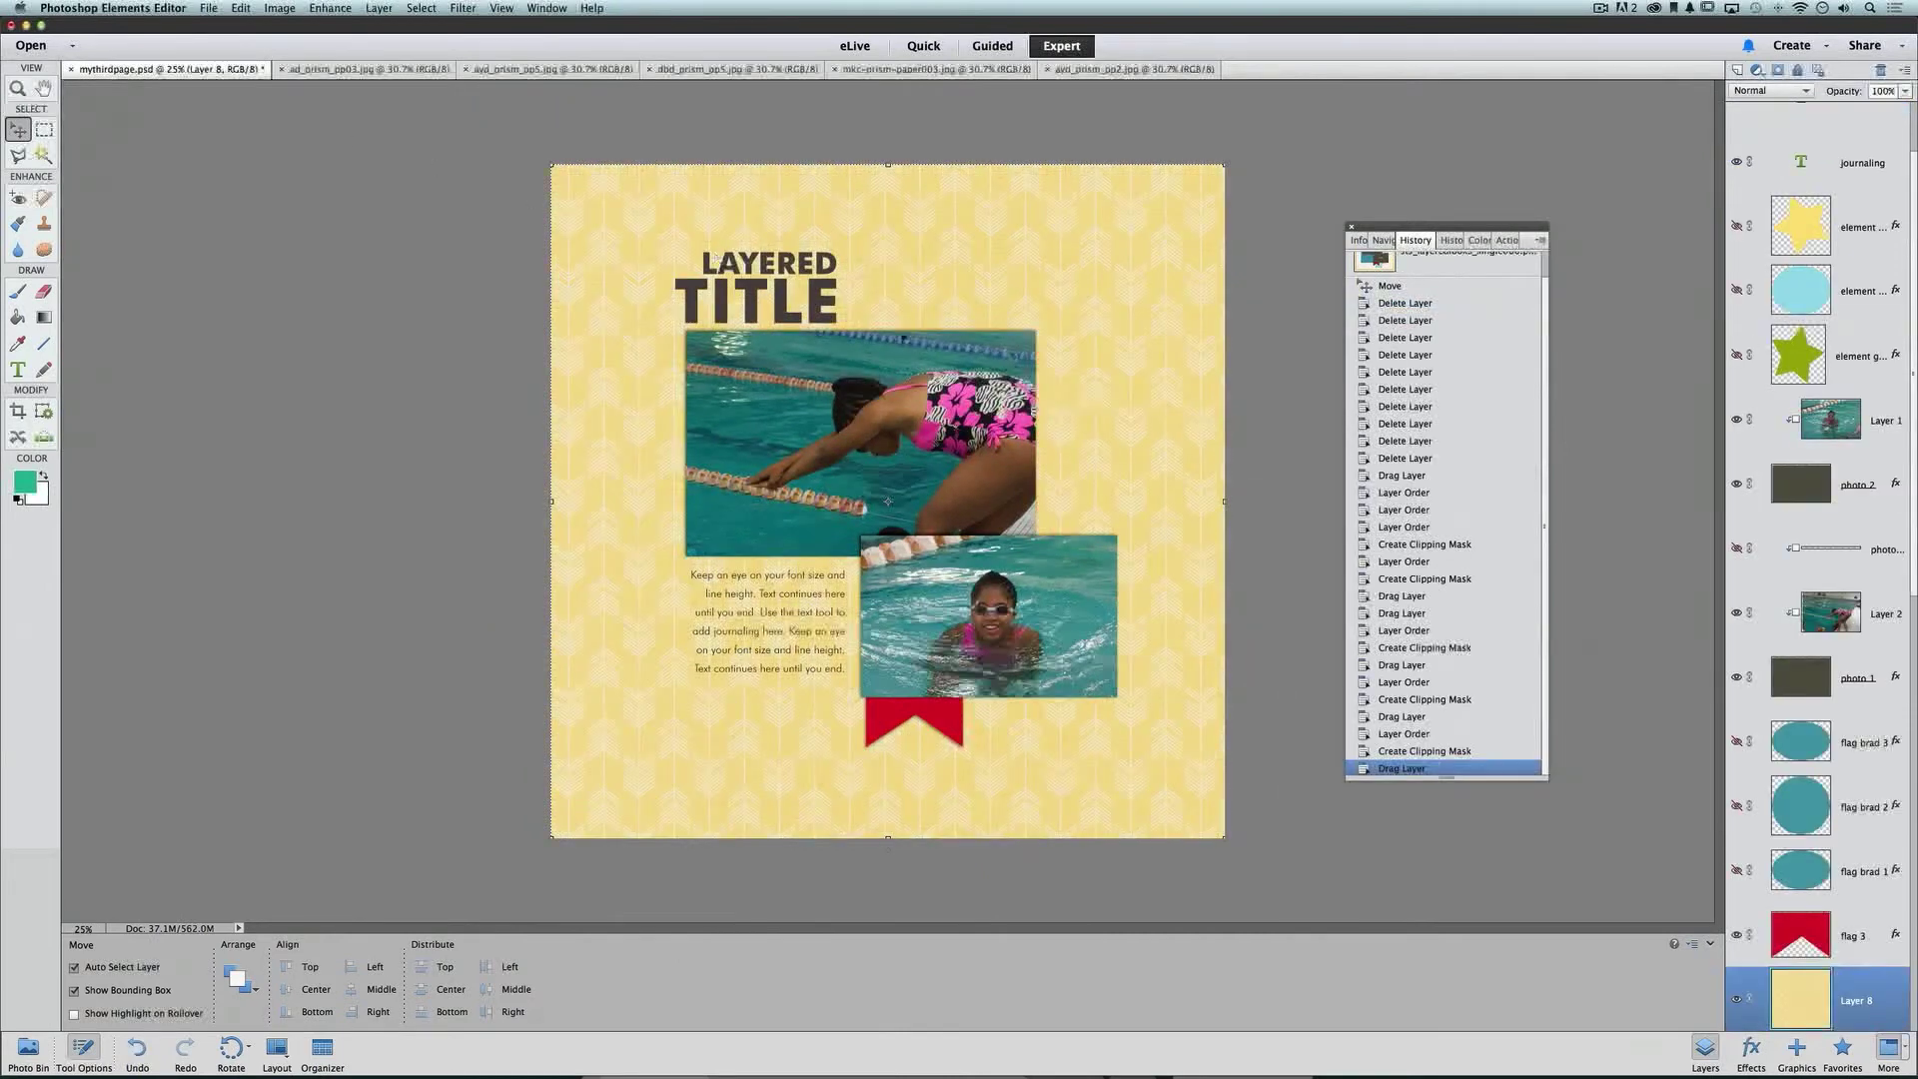
left_click_drag(1852, 977, 1851, 914)
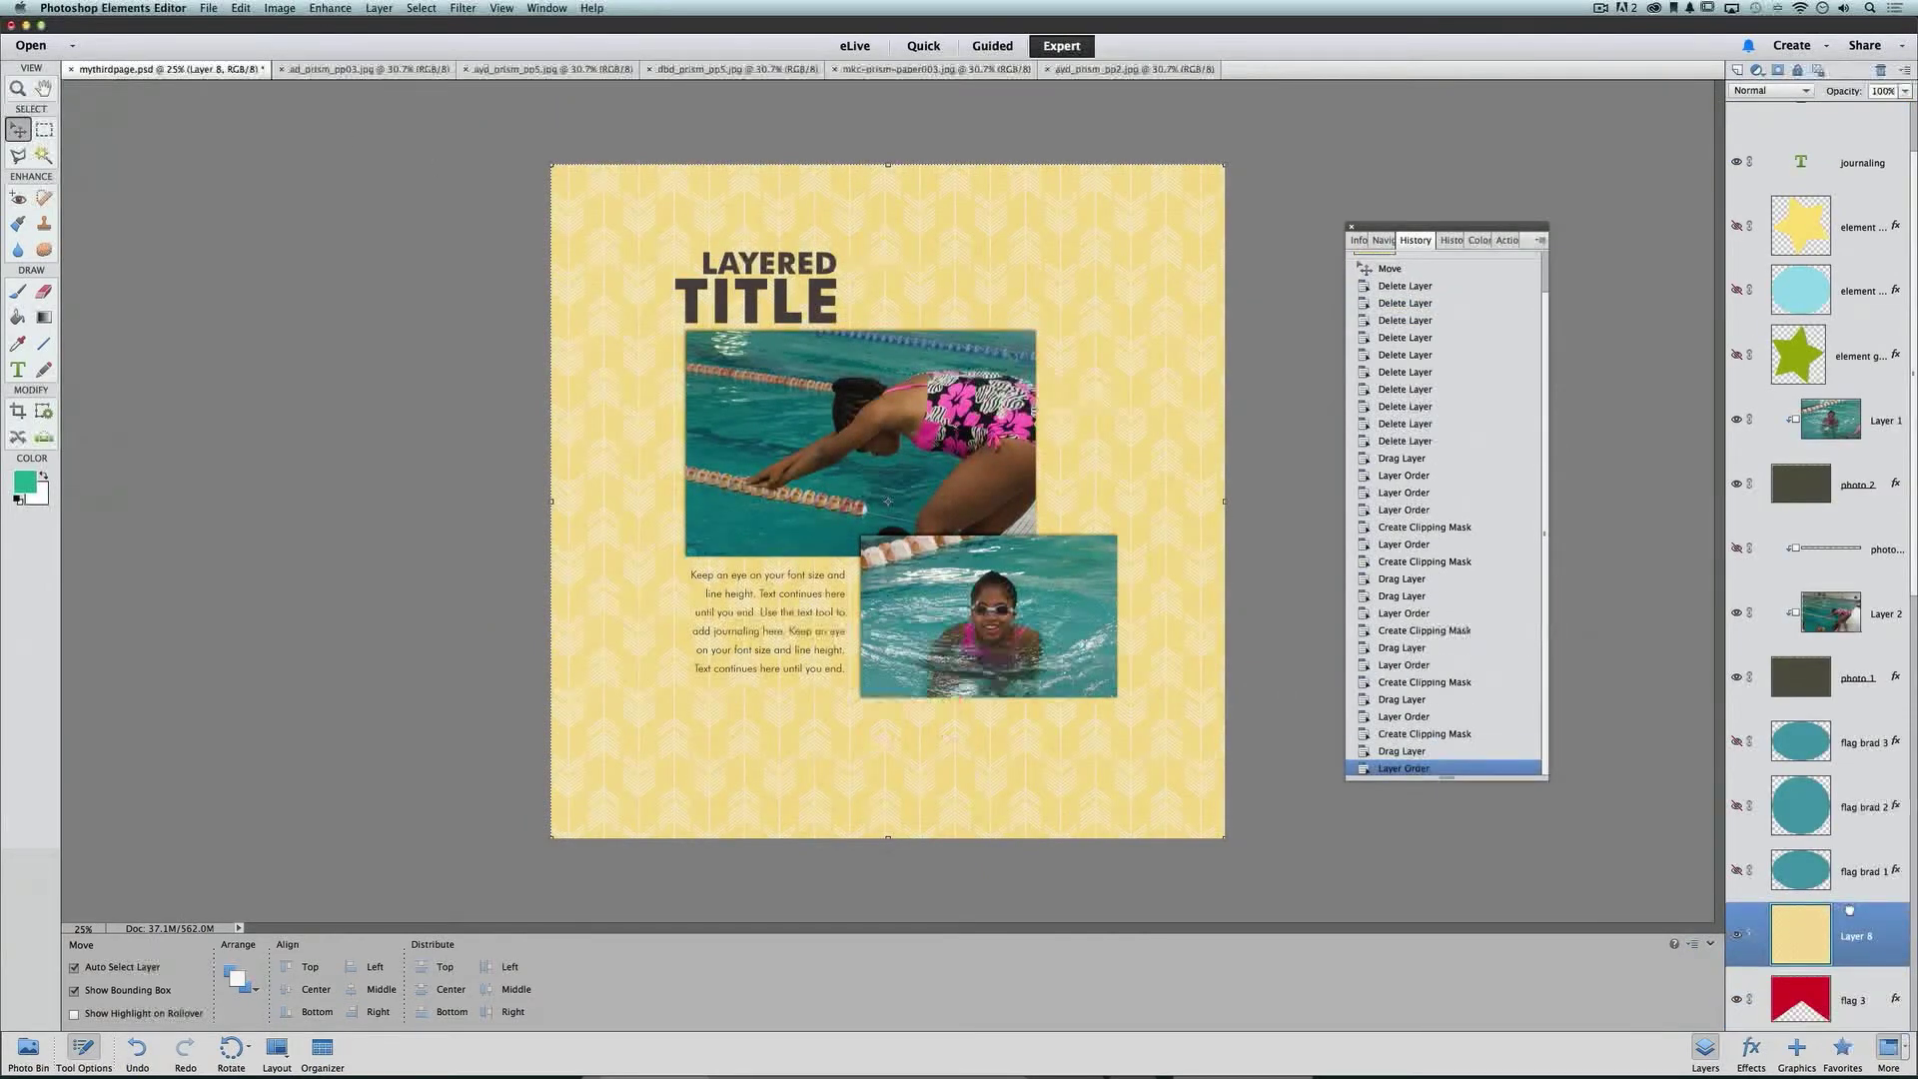
key("super+g")
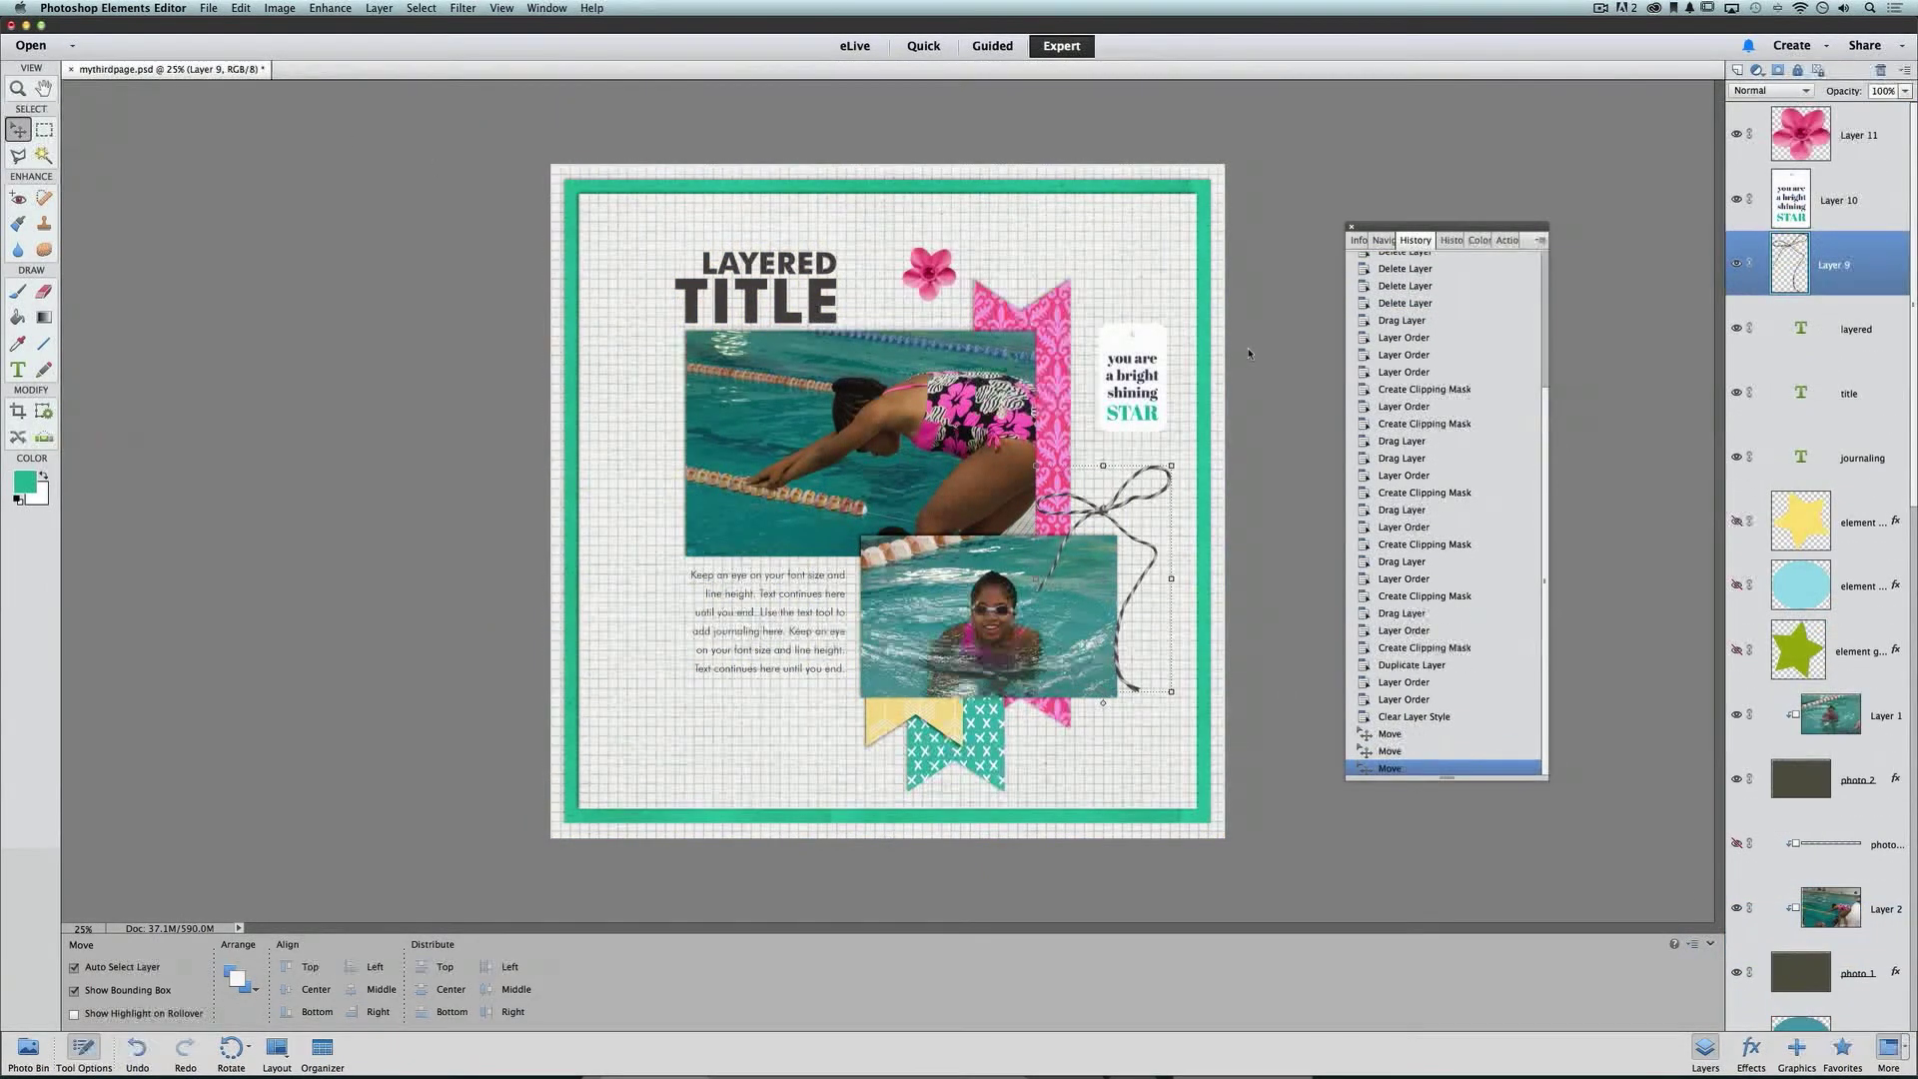
Step: Cluster the twine bow, the "you are a bright shining STAR" tag and the pink flower at the large photo's upper-left corner
left_click_drag(1103, 510, 688, 385)
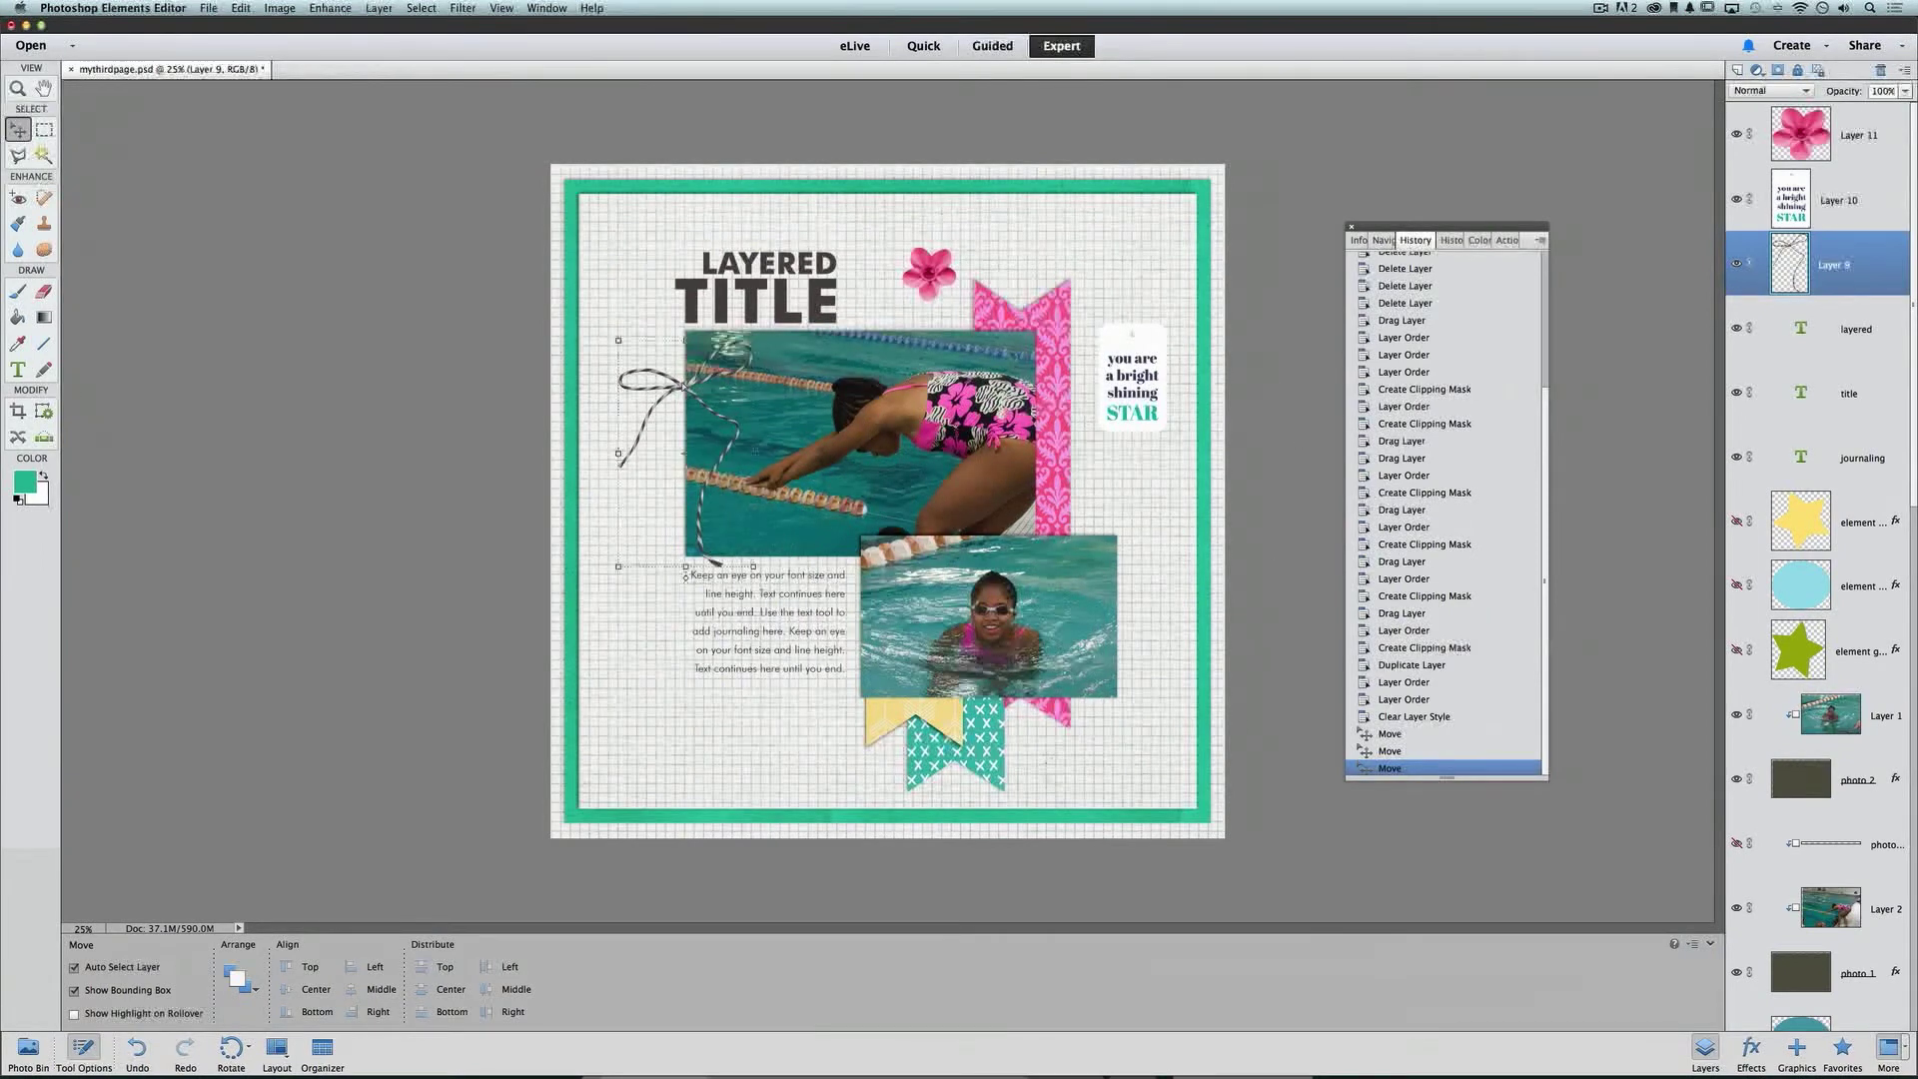
left_click_drag(1149, 347, 701, 383)
left_click_drag(931, 285, 695, 373)
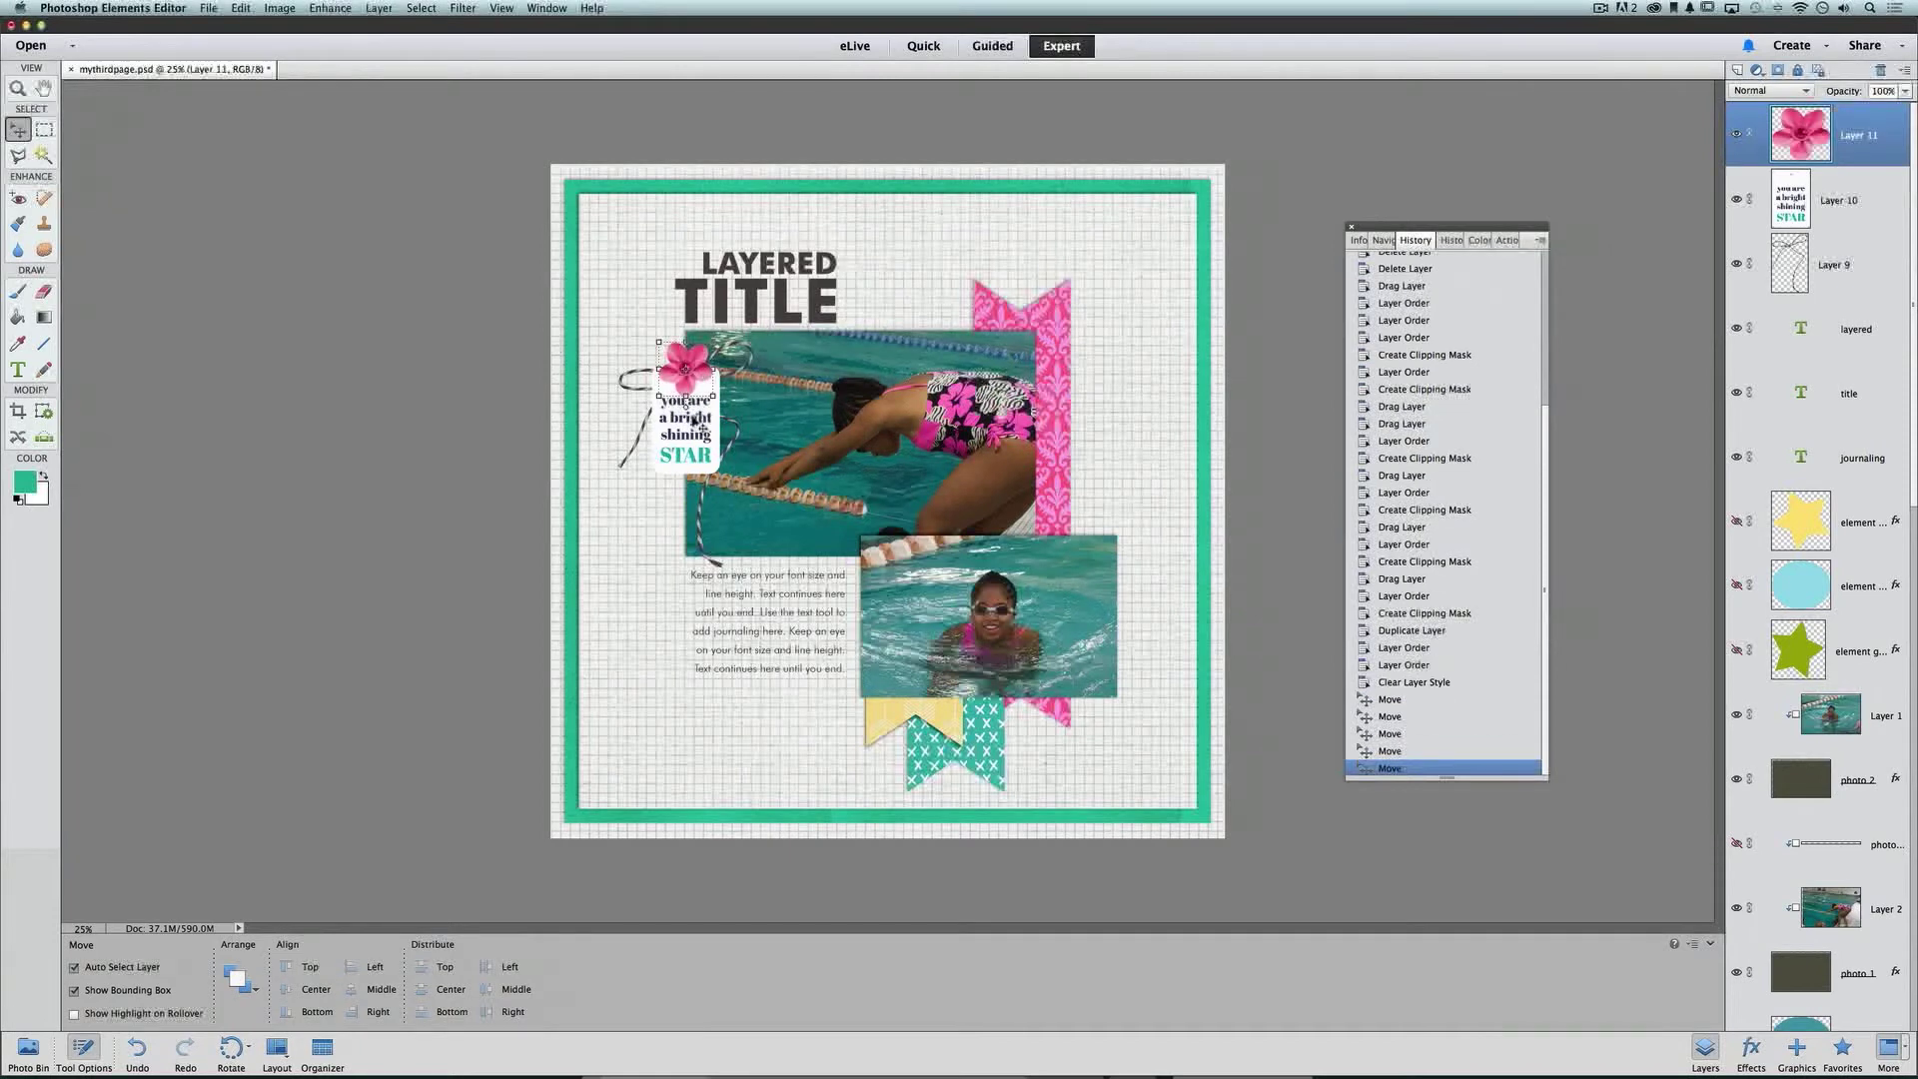
Step: Shift the pink flower and the STAR tag together slightly down and left, and apply a soft drop shadow style to the flower
left_click(697, 419, "shift")
left_click_drag(696, 419, 686, 437)
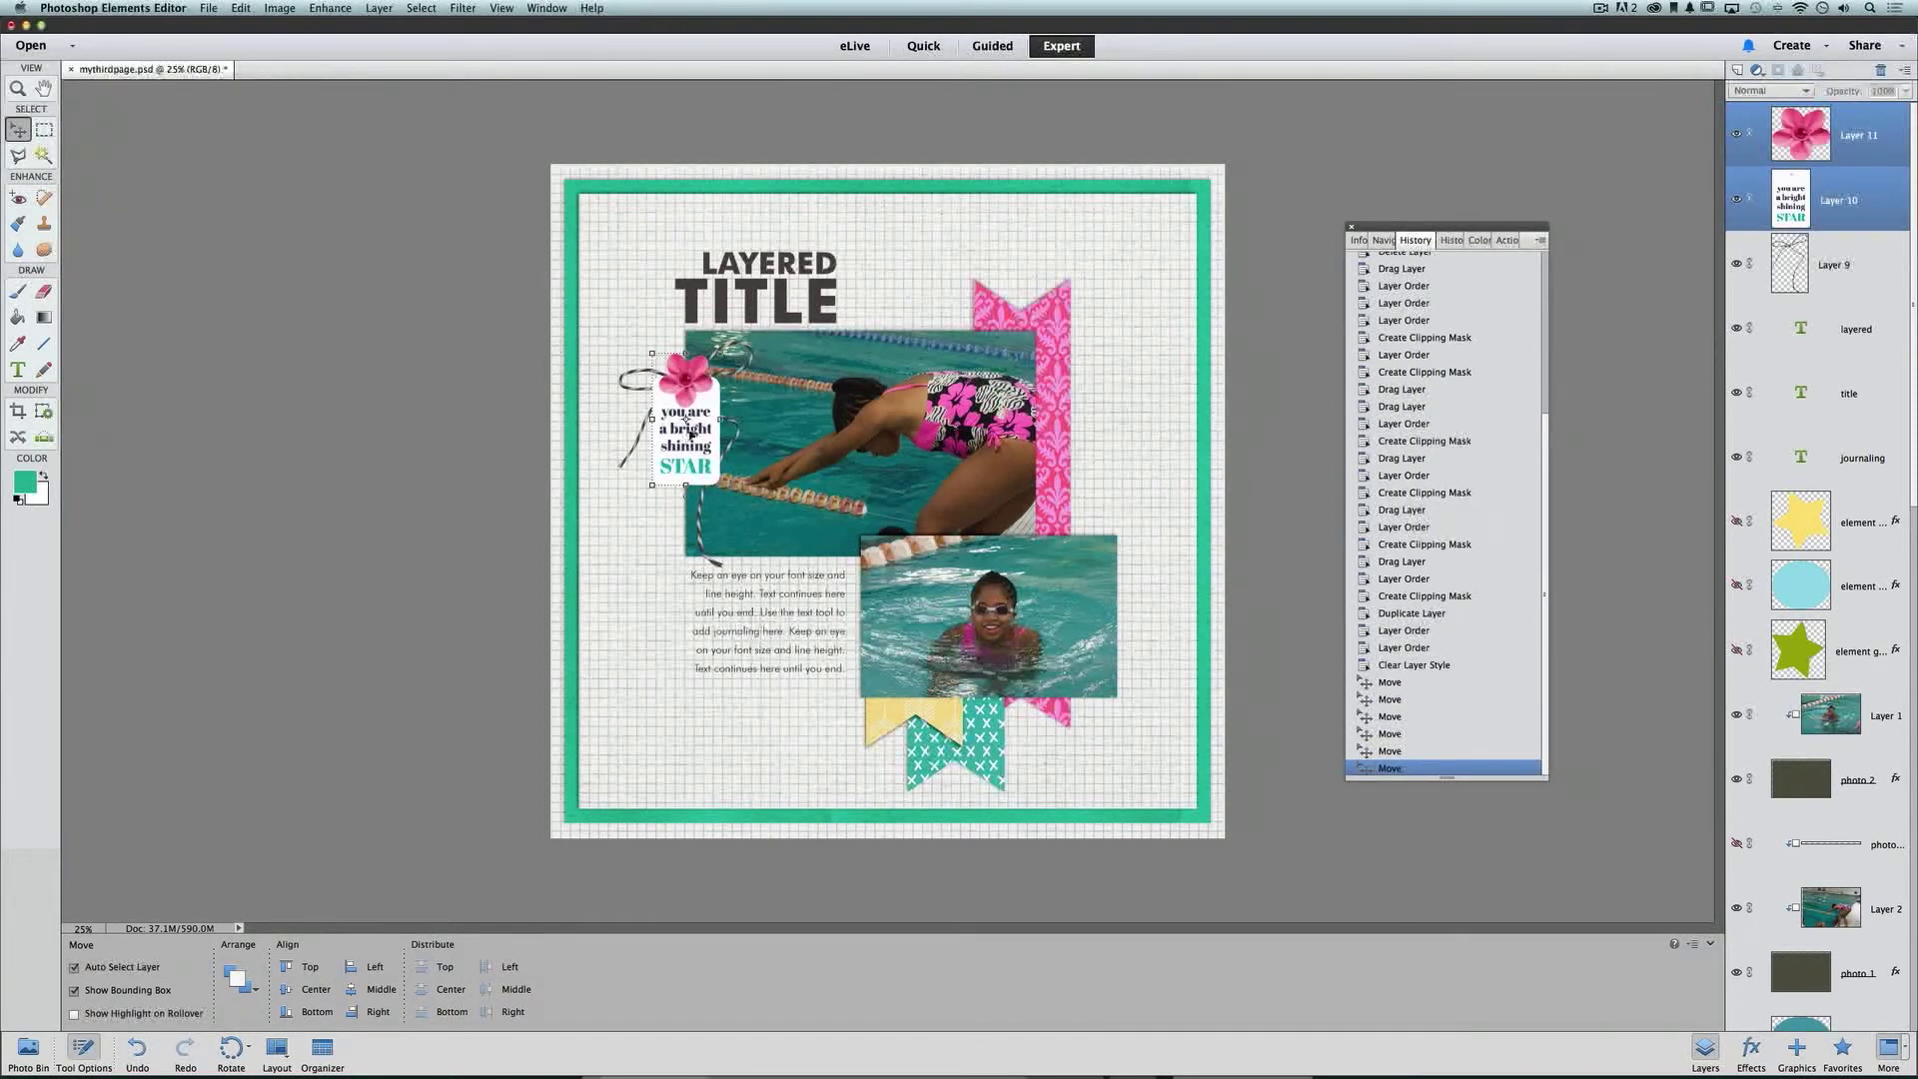
left_click(1880, 134)
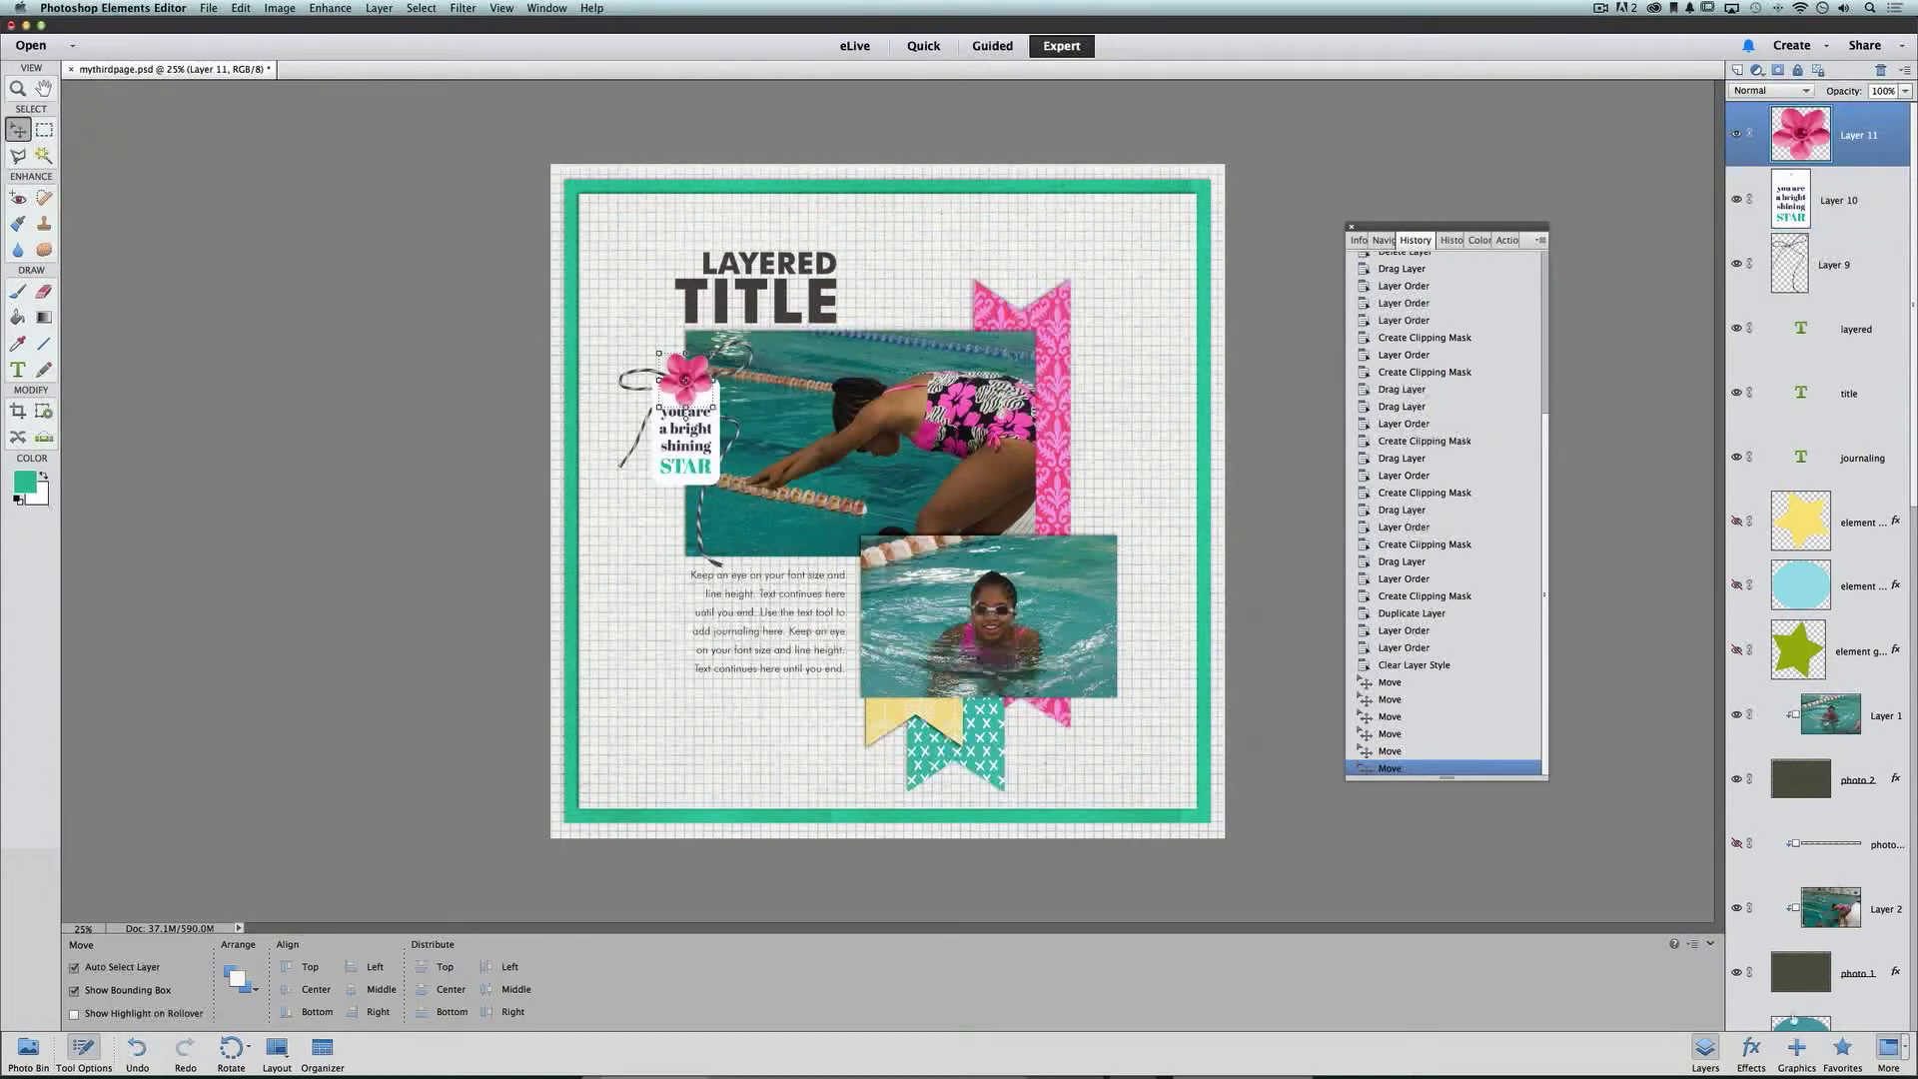
left_click(1751, 1049)
left_click(1798, 91)
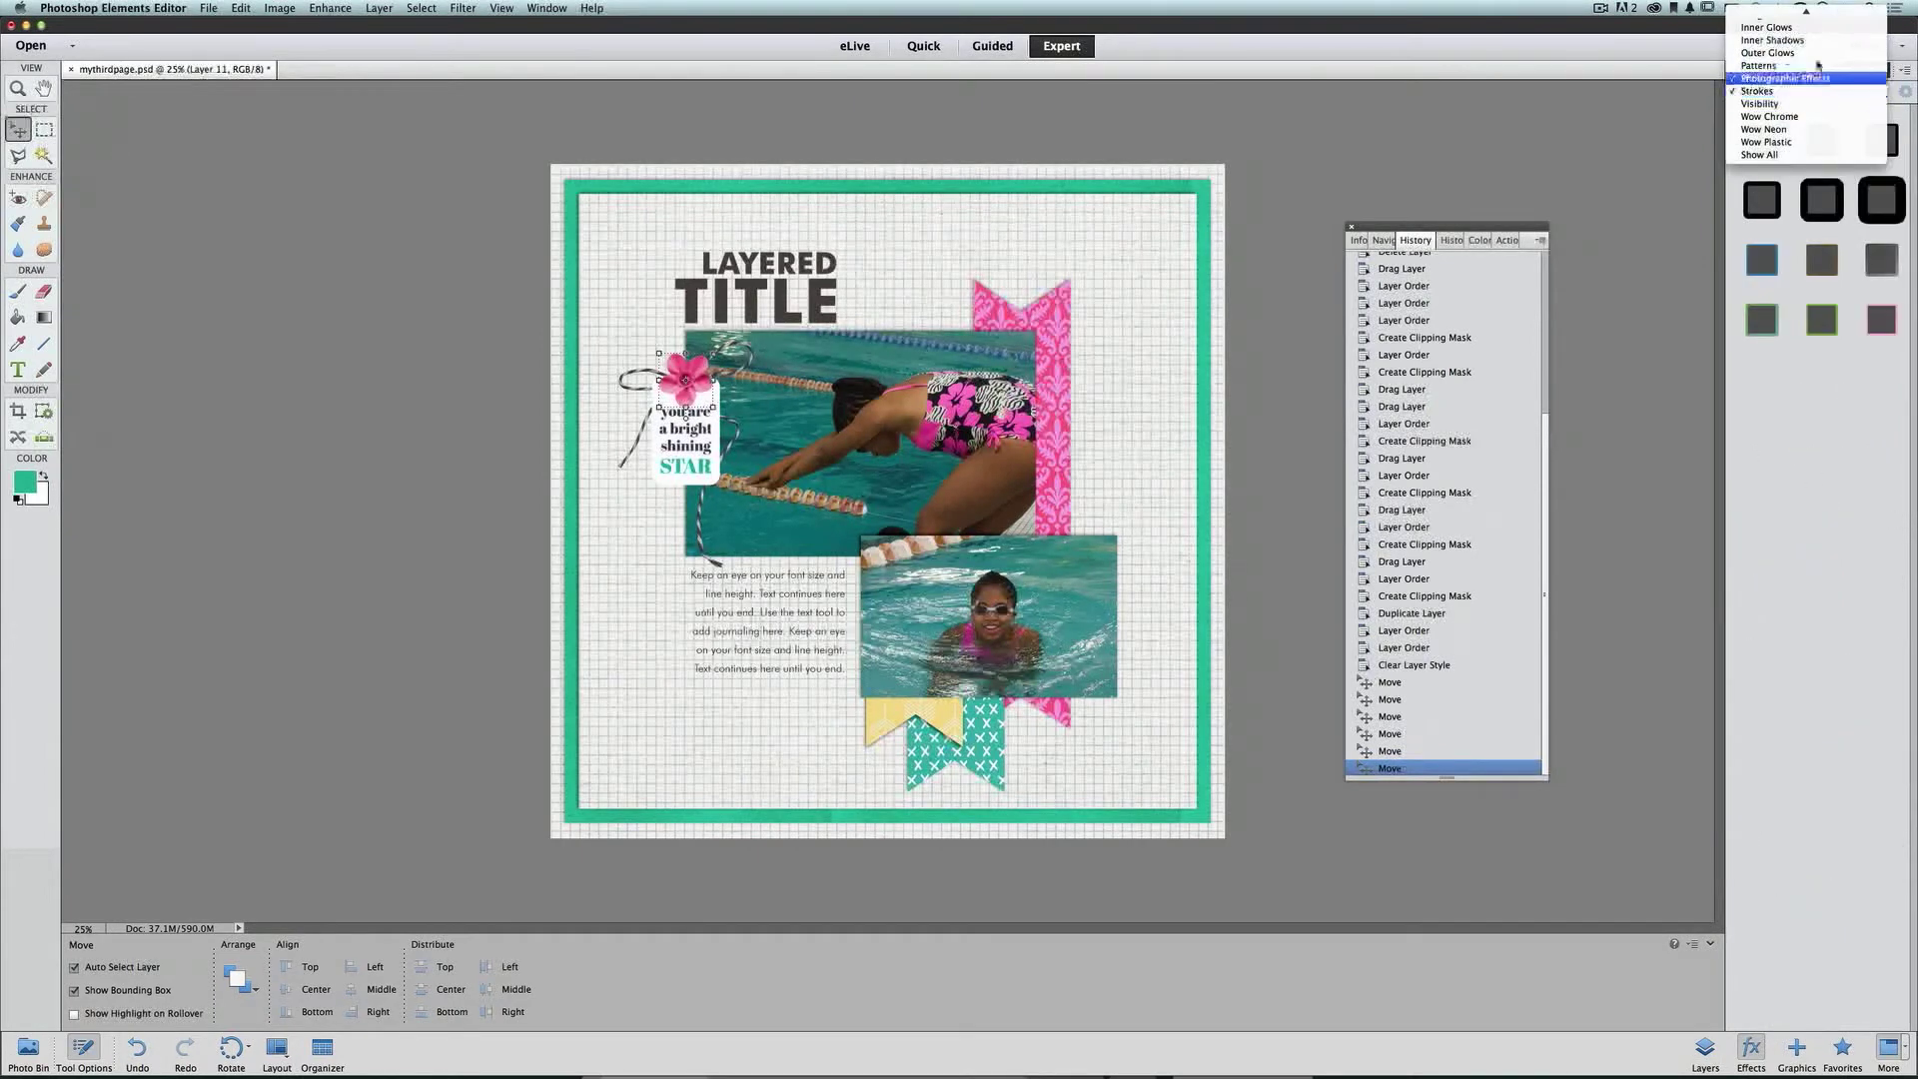
left_click(1773, 40)
left_click(1765, 201)
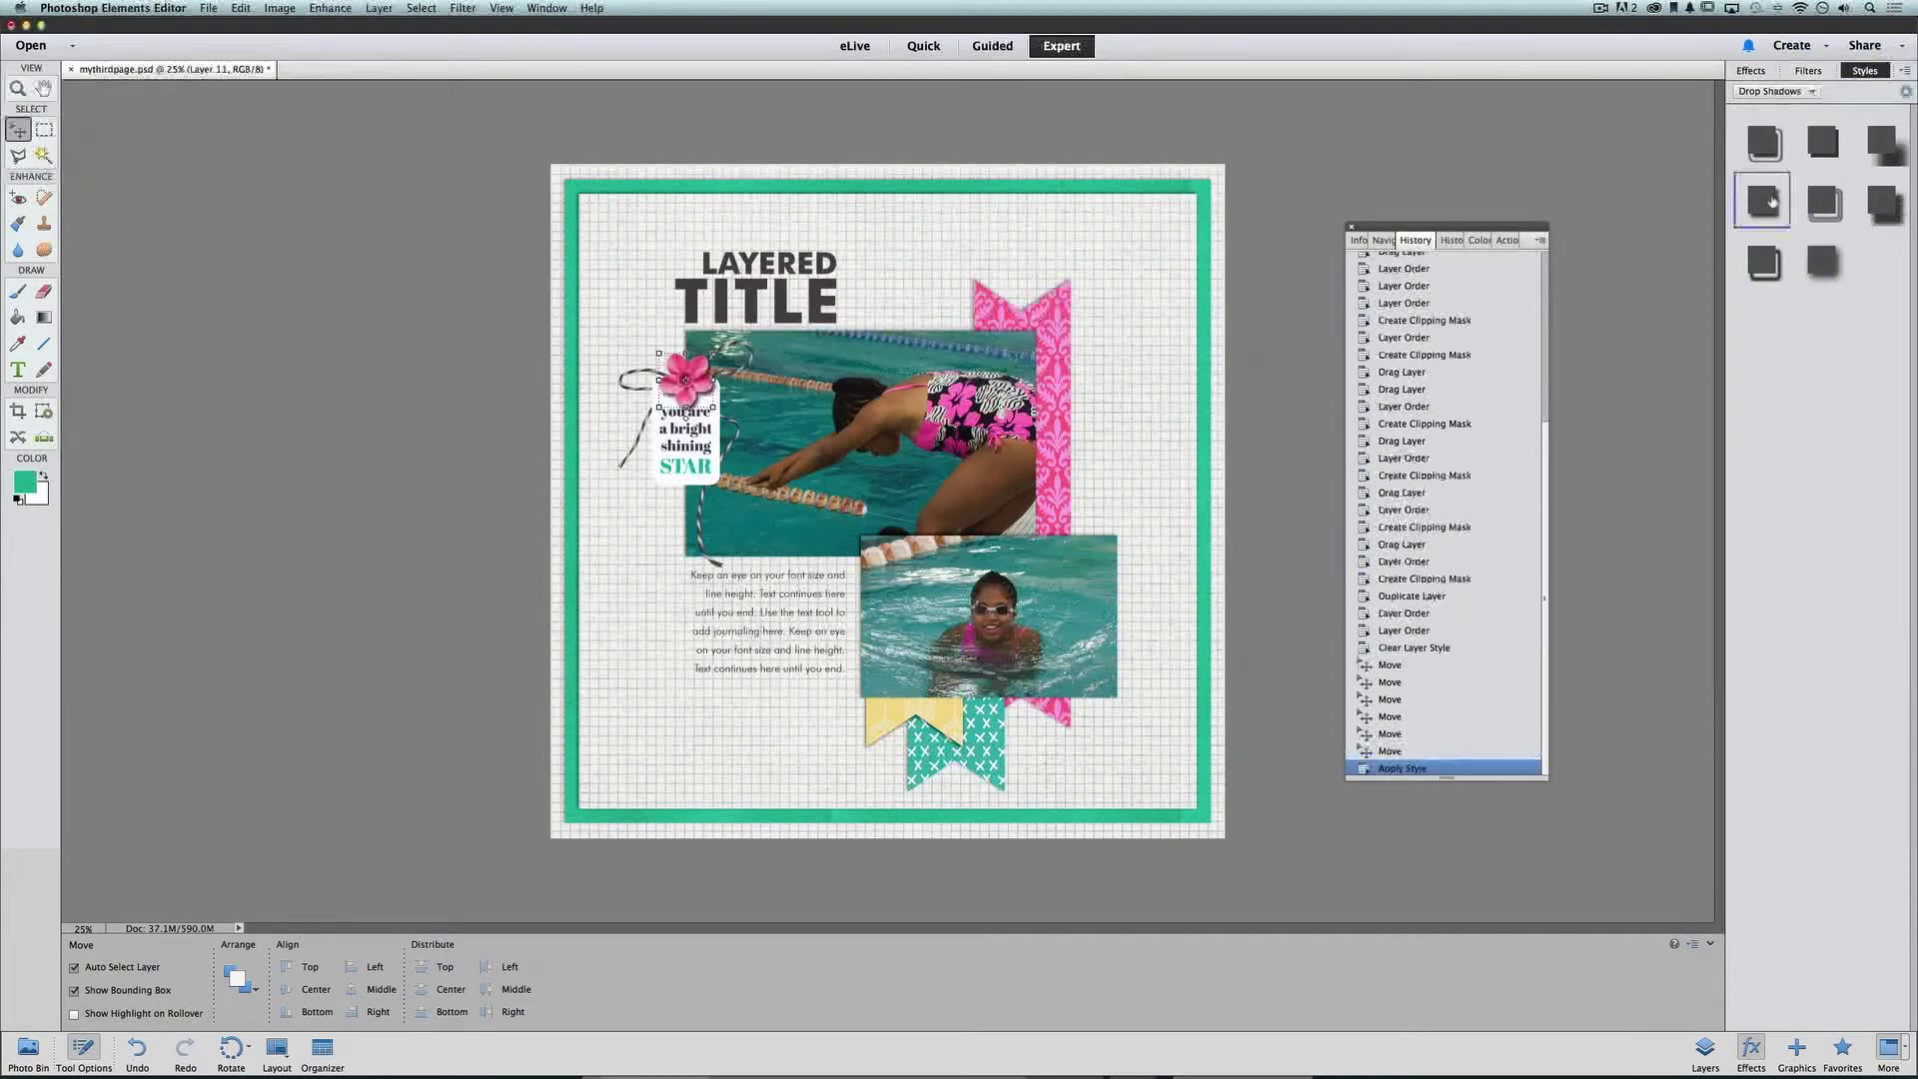
left_click(1822, 261)
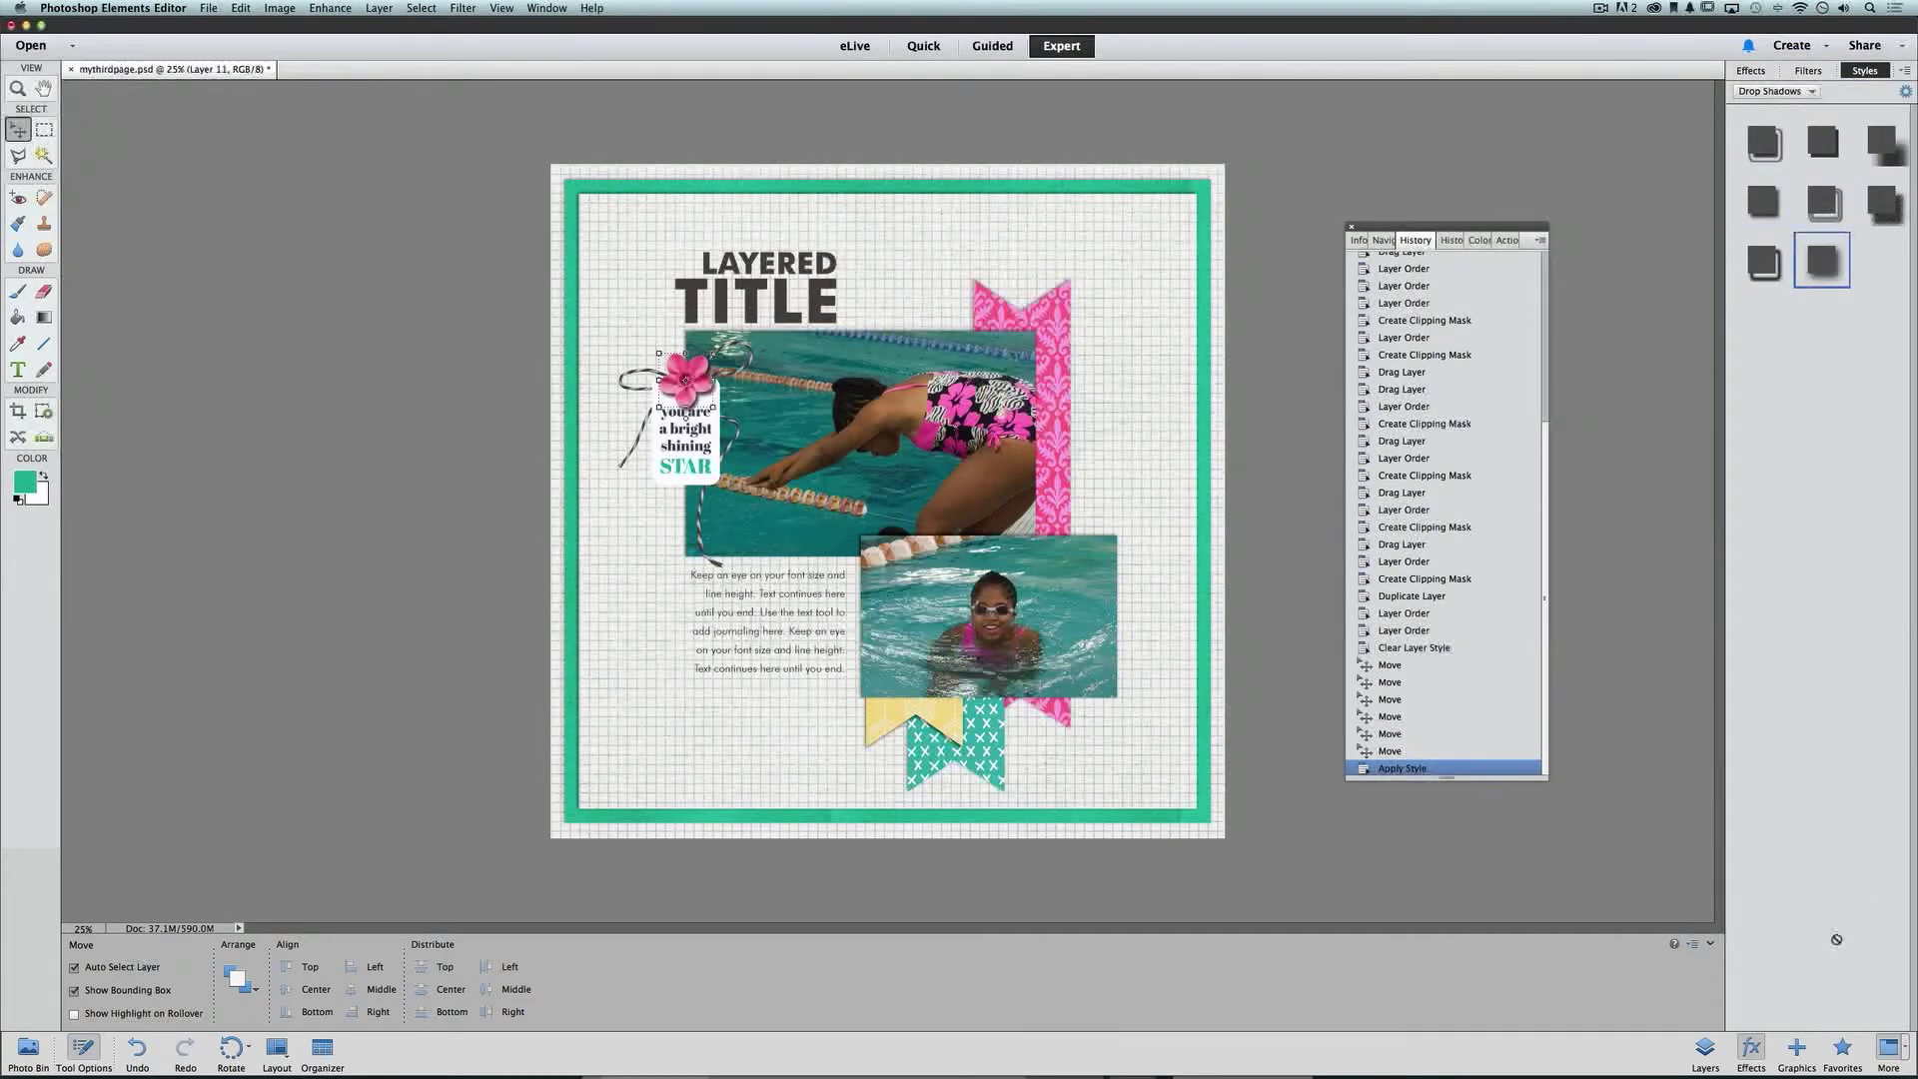
Step: Increase the flower's drop shadow distance, and set the twine bow's shadow to 32 px size and 28 px distance
left_click(1705, 1049)
double_click(1897, 135)
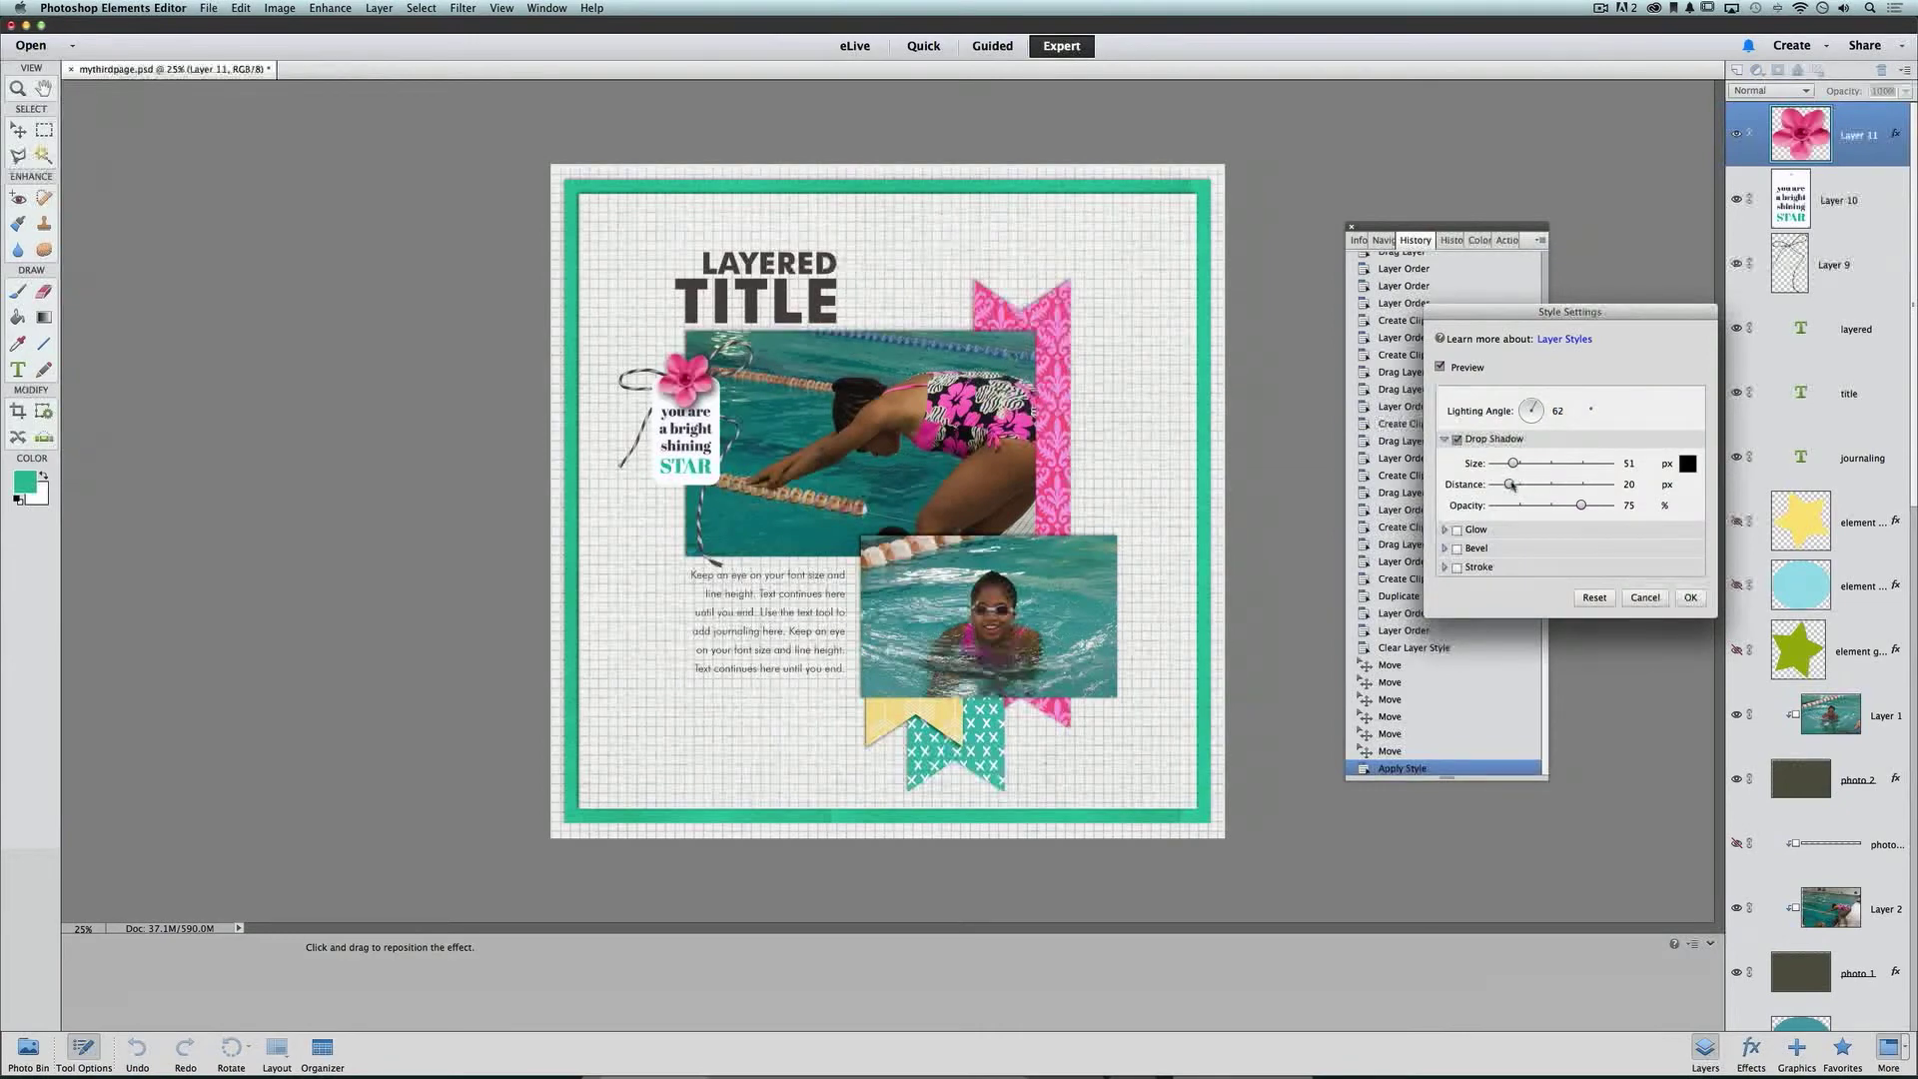
left_click_drag(1510, 485, 1520, 484)
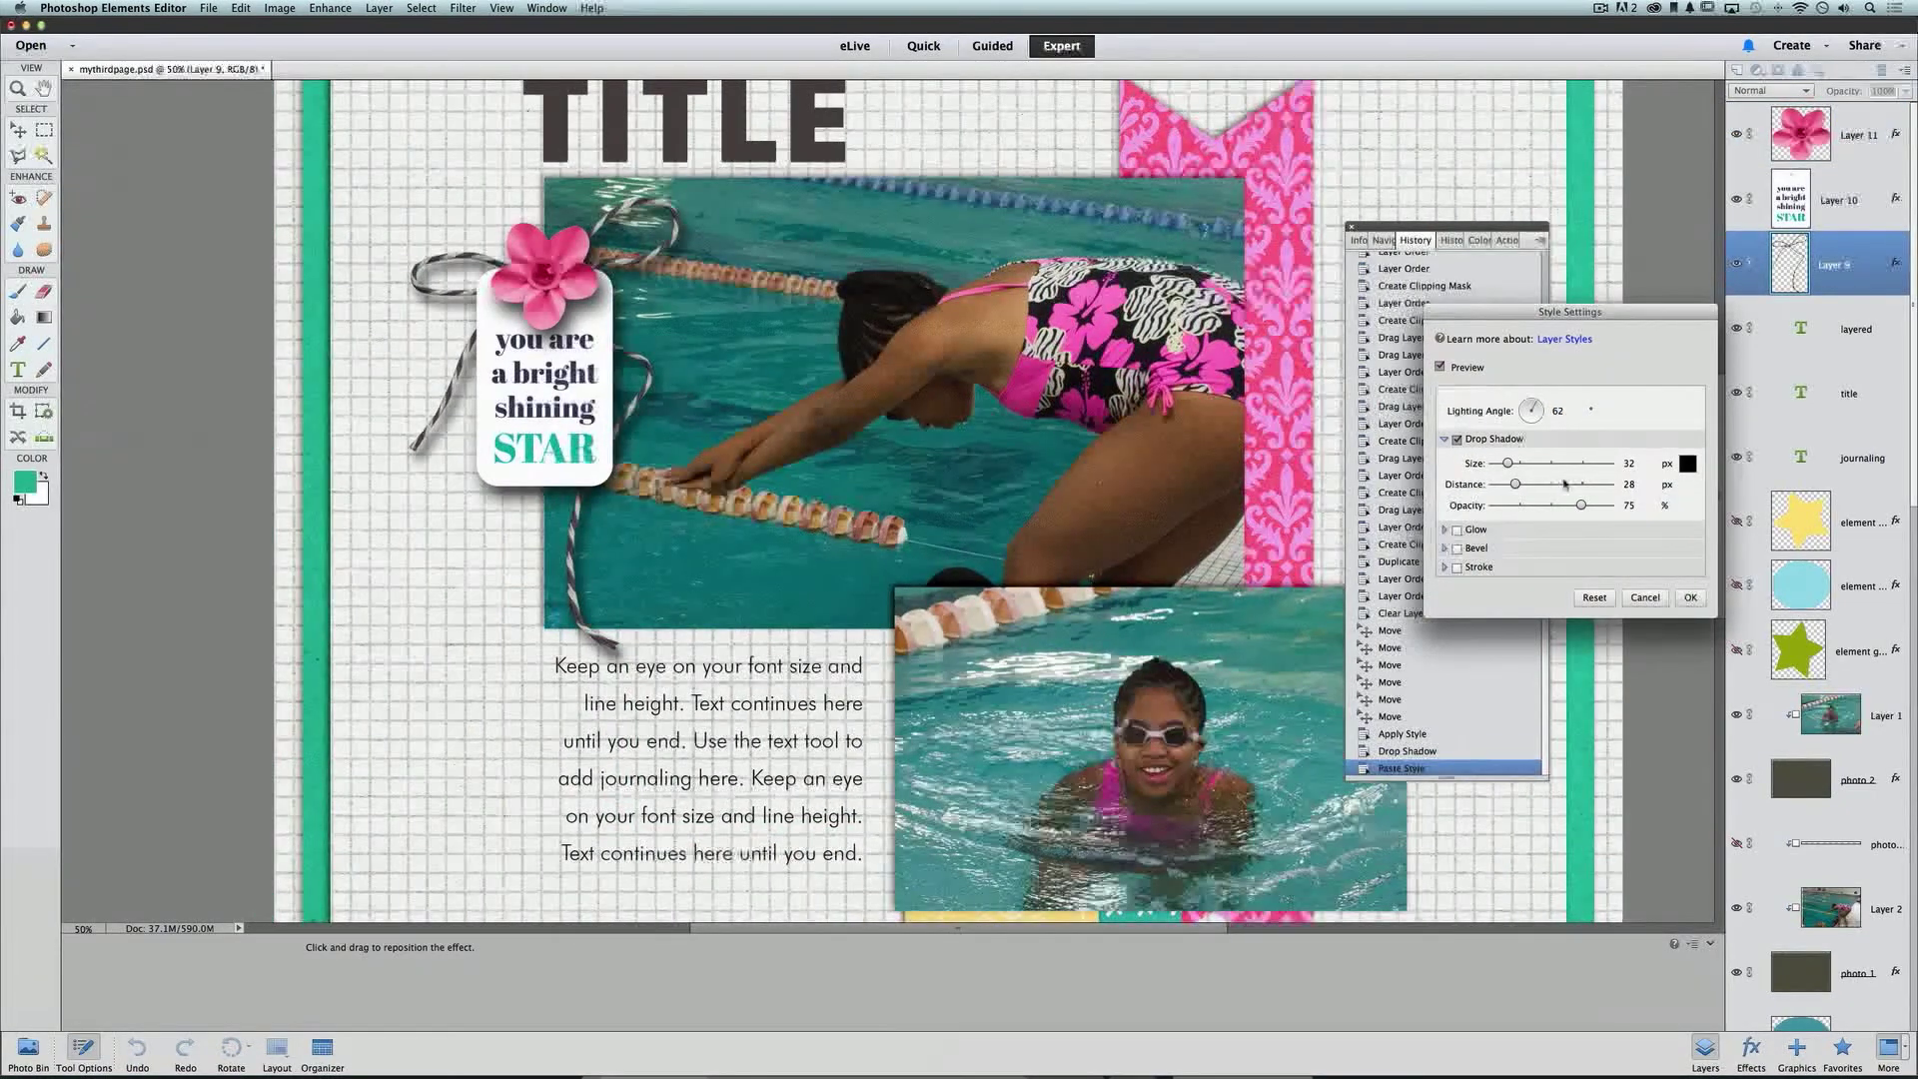
left_click(1690, 598)
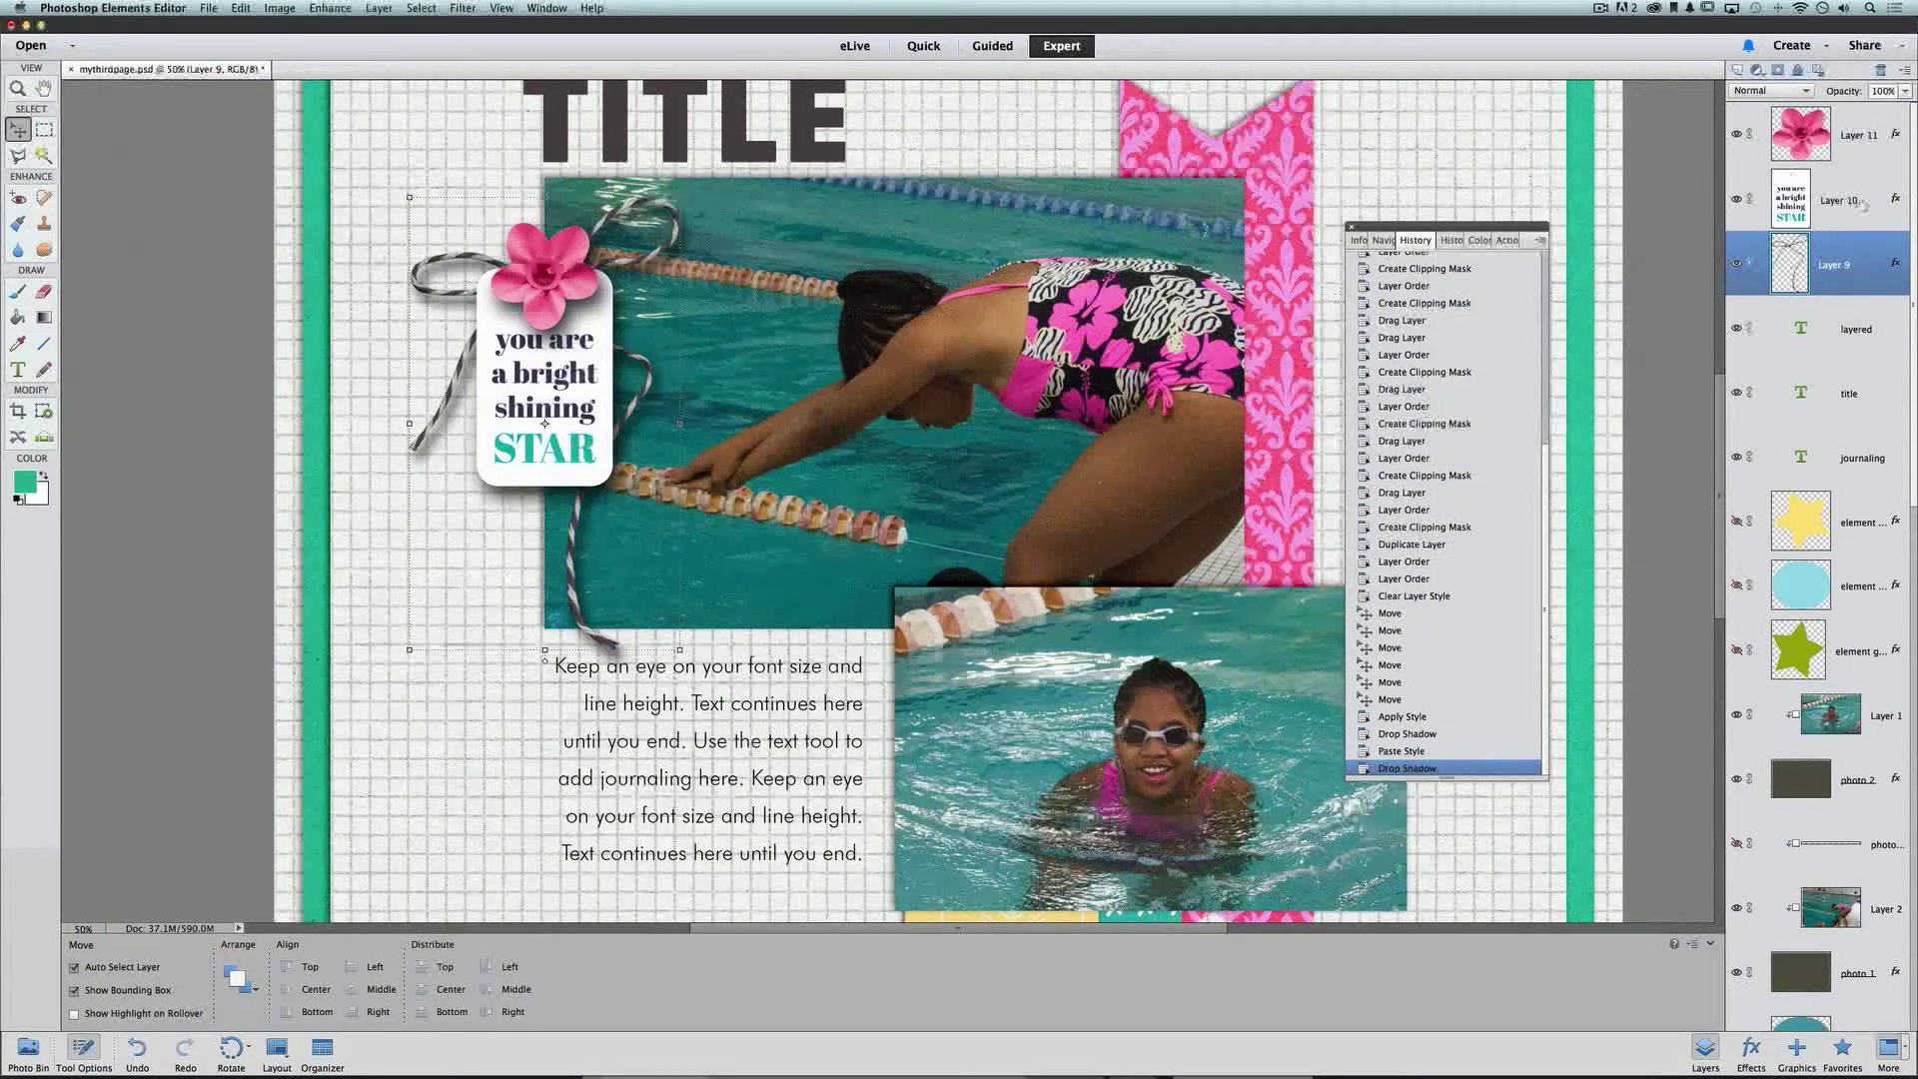
Step: Tighten the drop shadow of the "you are a bright shining STAR" tag
double_click(1895, 198)
left_click_drag(1514, 463, 1511, 486)
left_click(1690, 598)
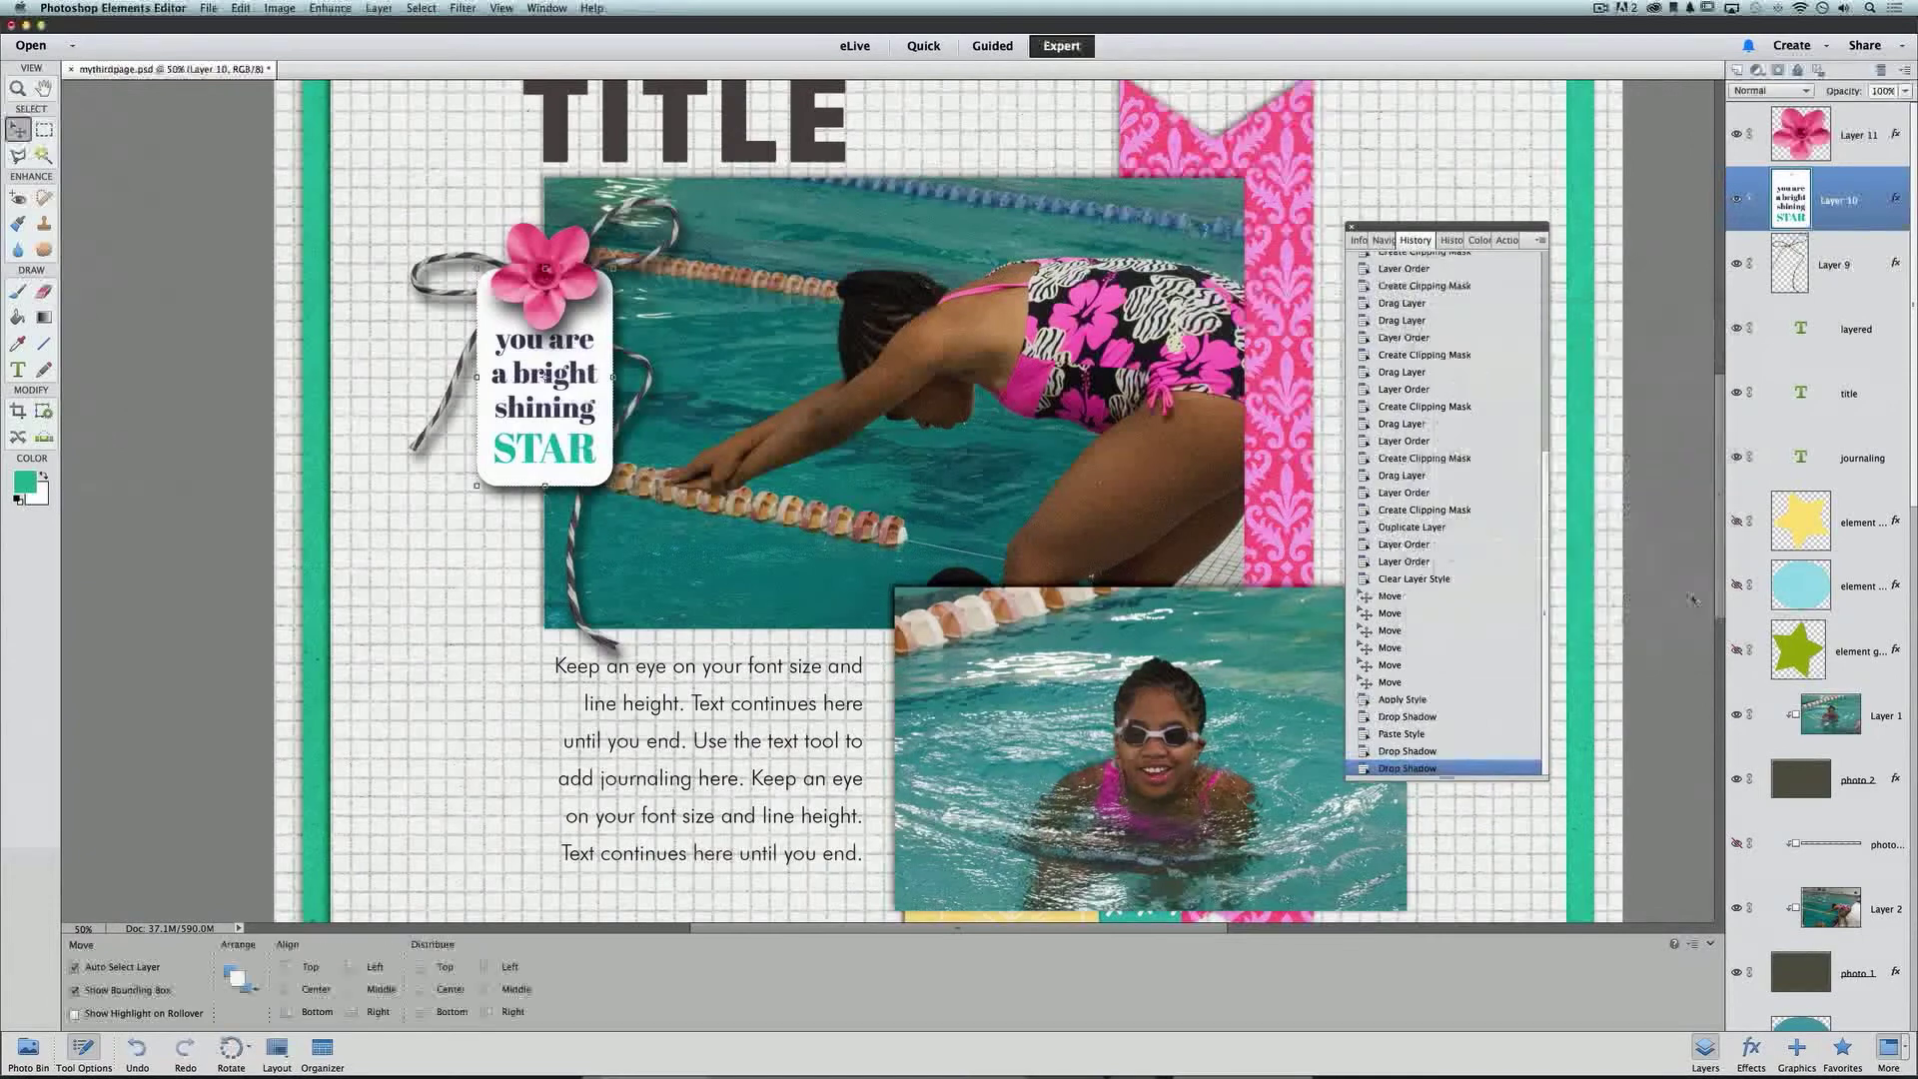
key("super+minus")
key("super+minus")
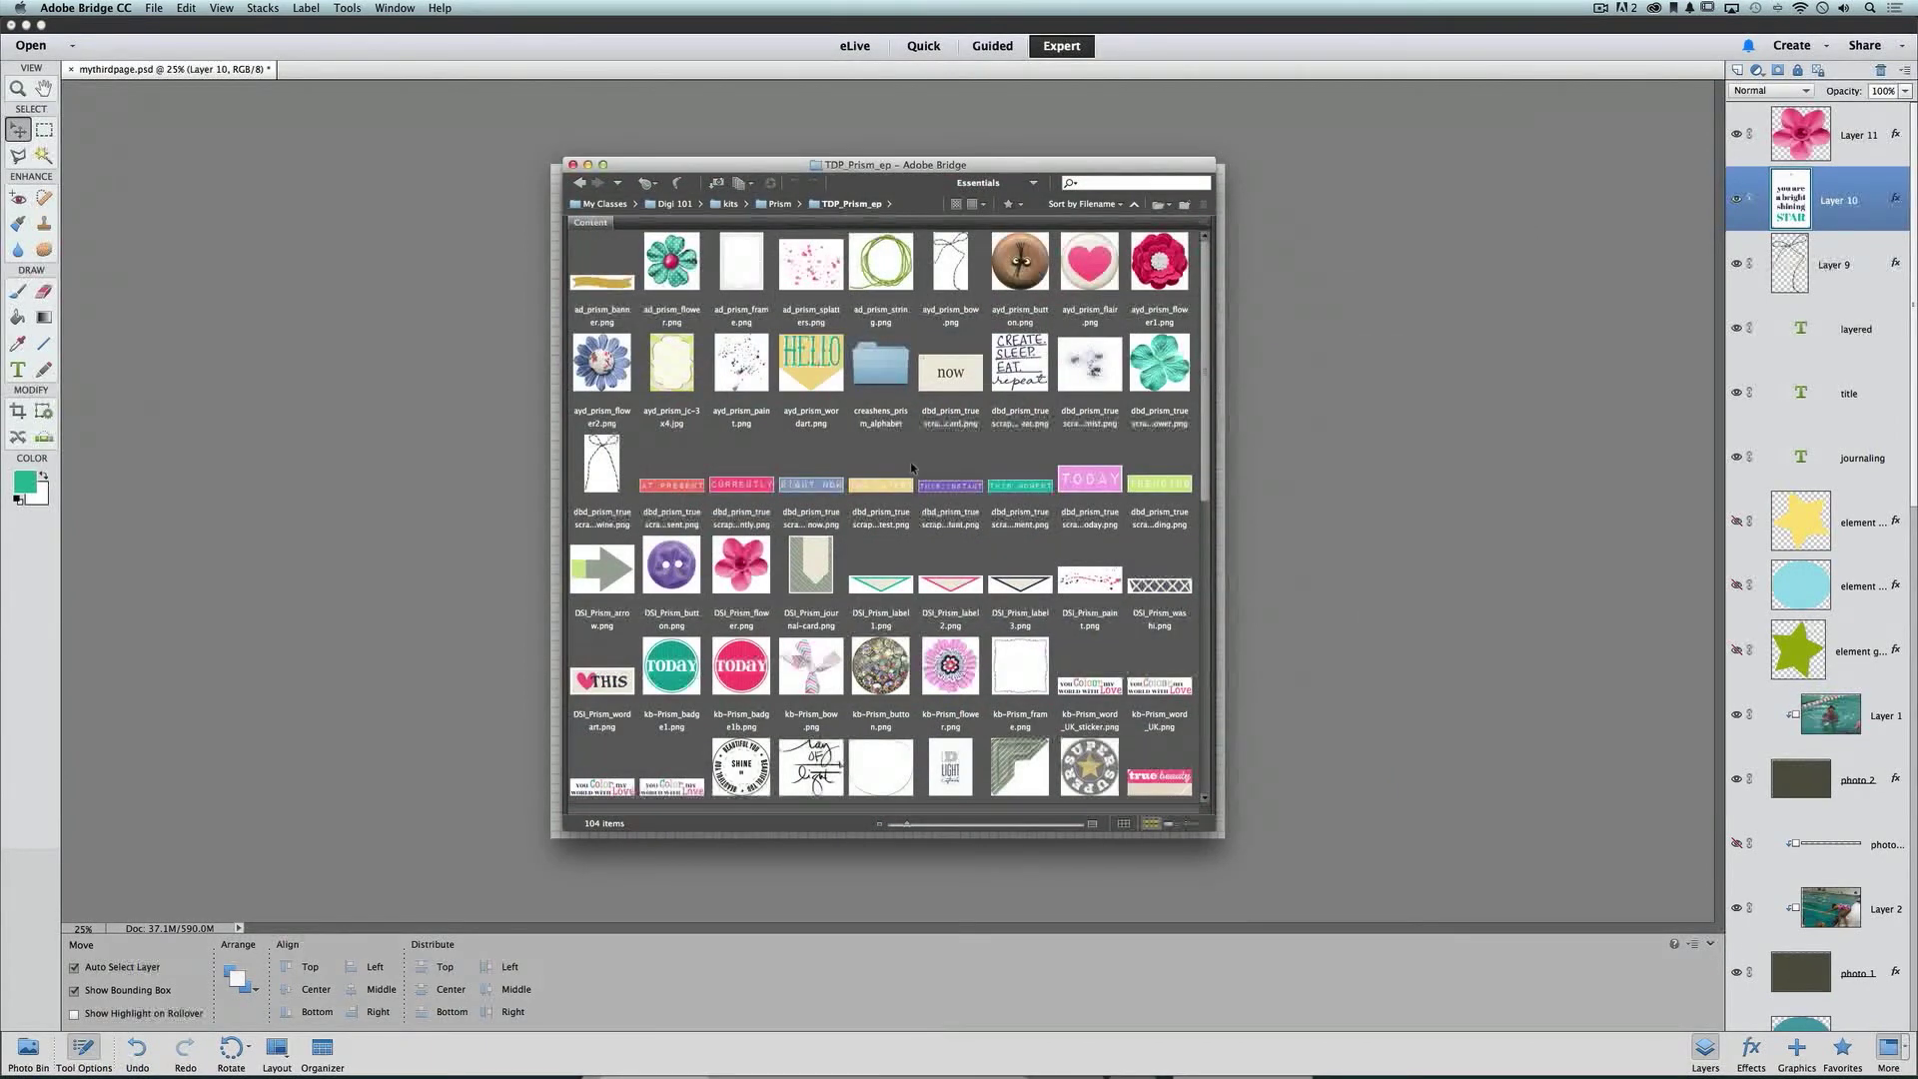
Step: Switch to Adobe Bridge and open cs_prismap_s2, i2, w2 and m2.png from the creashens_prism_alphabet folder in Photoshop Elements
left_click(880, 373)
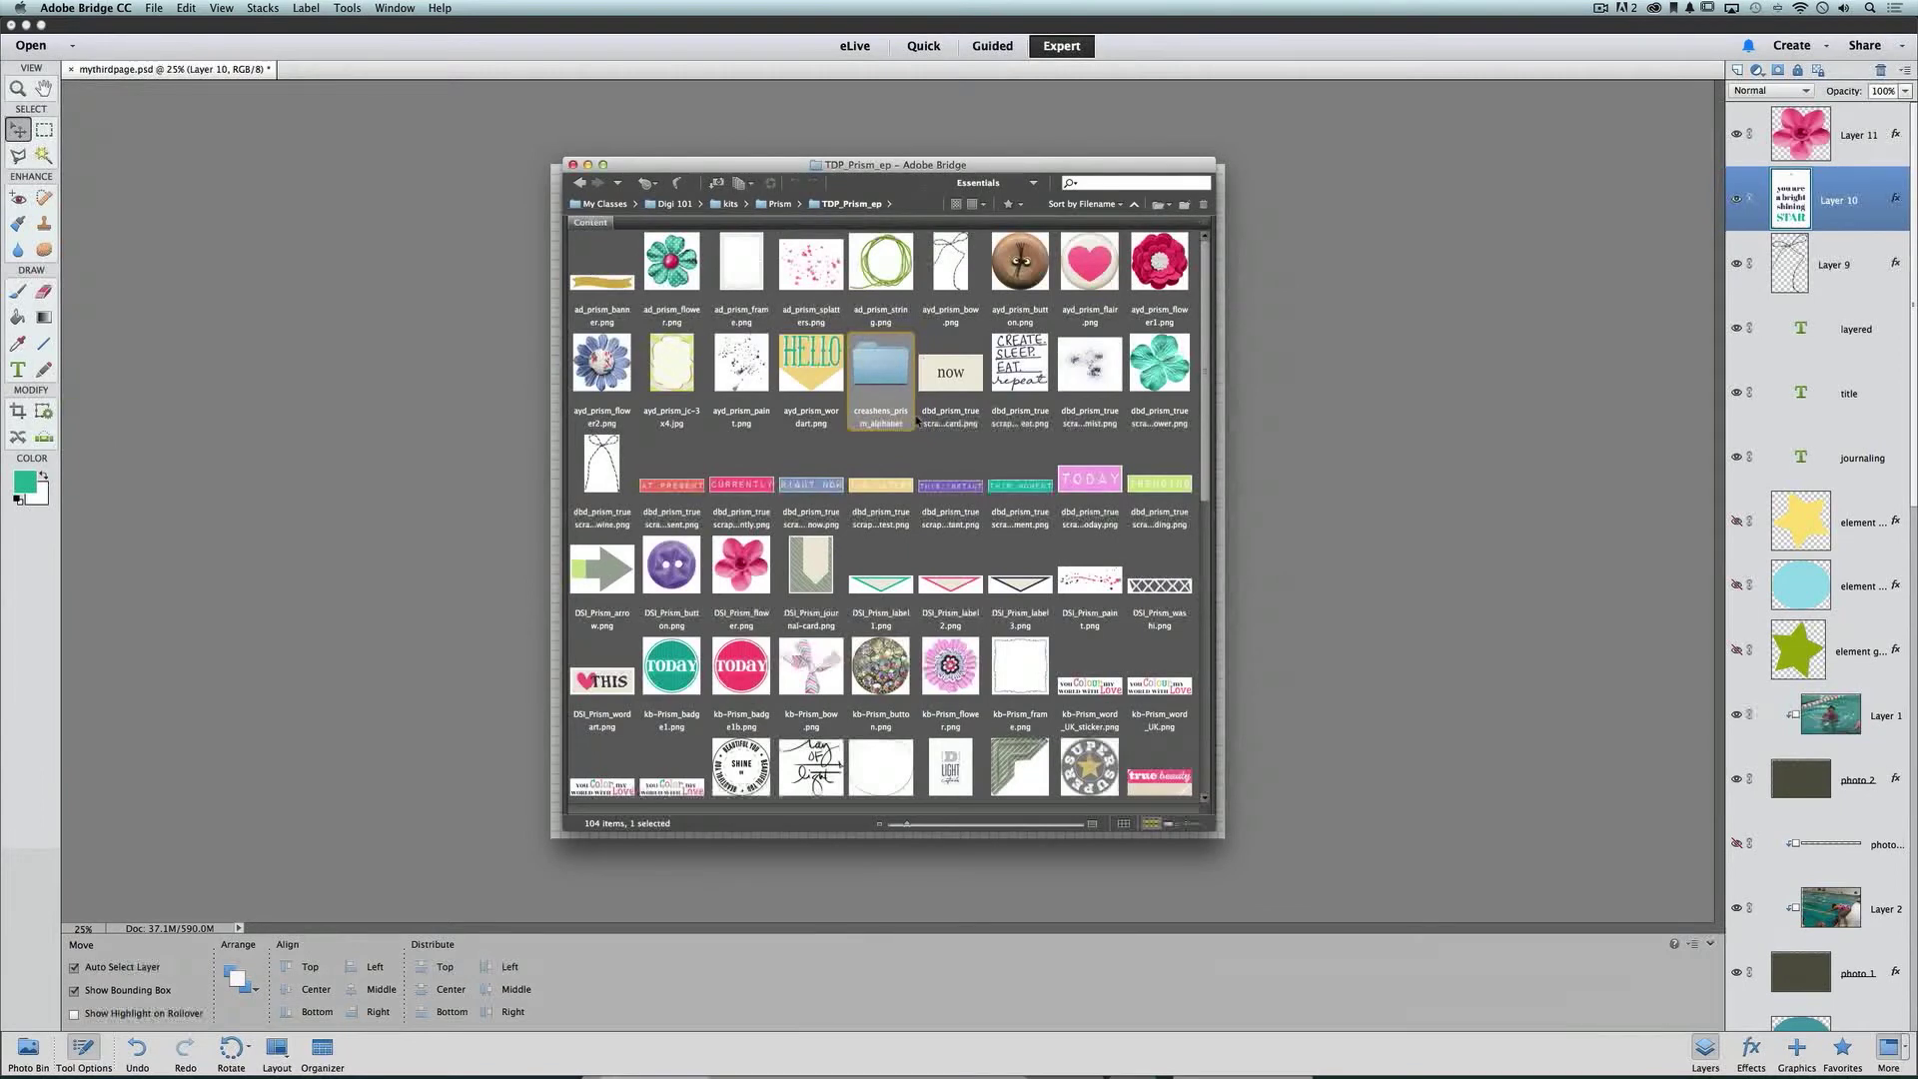
double_click(896, 372)
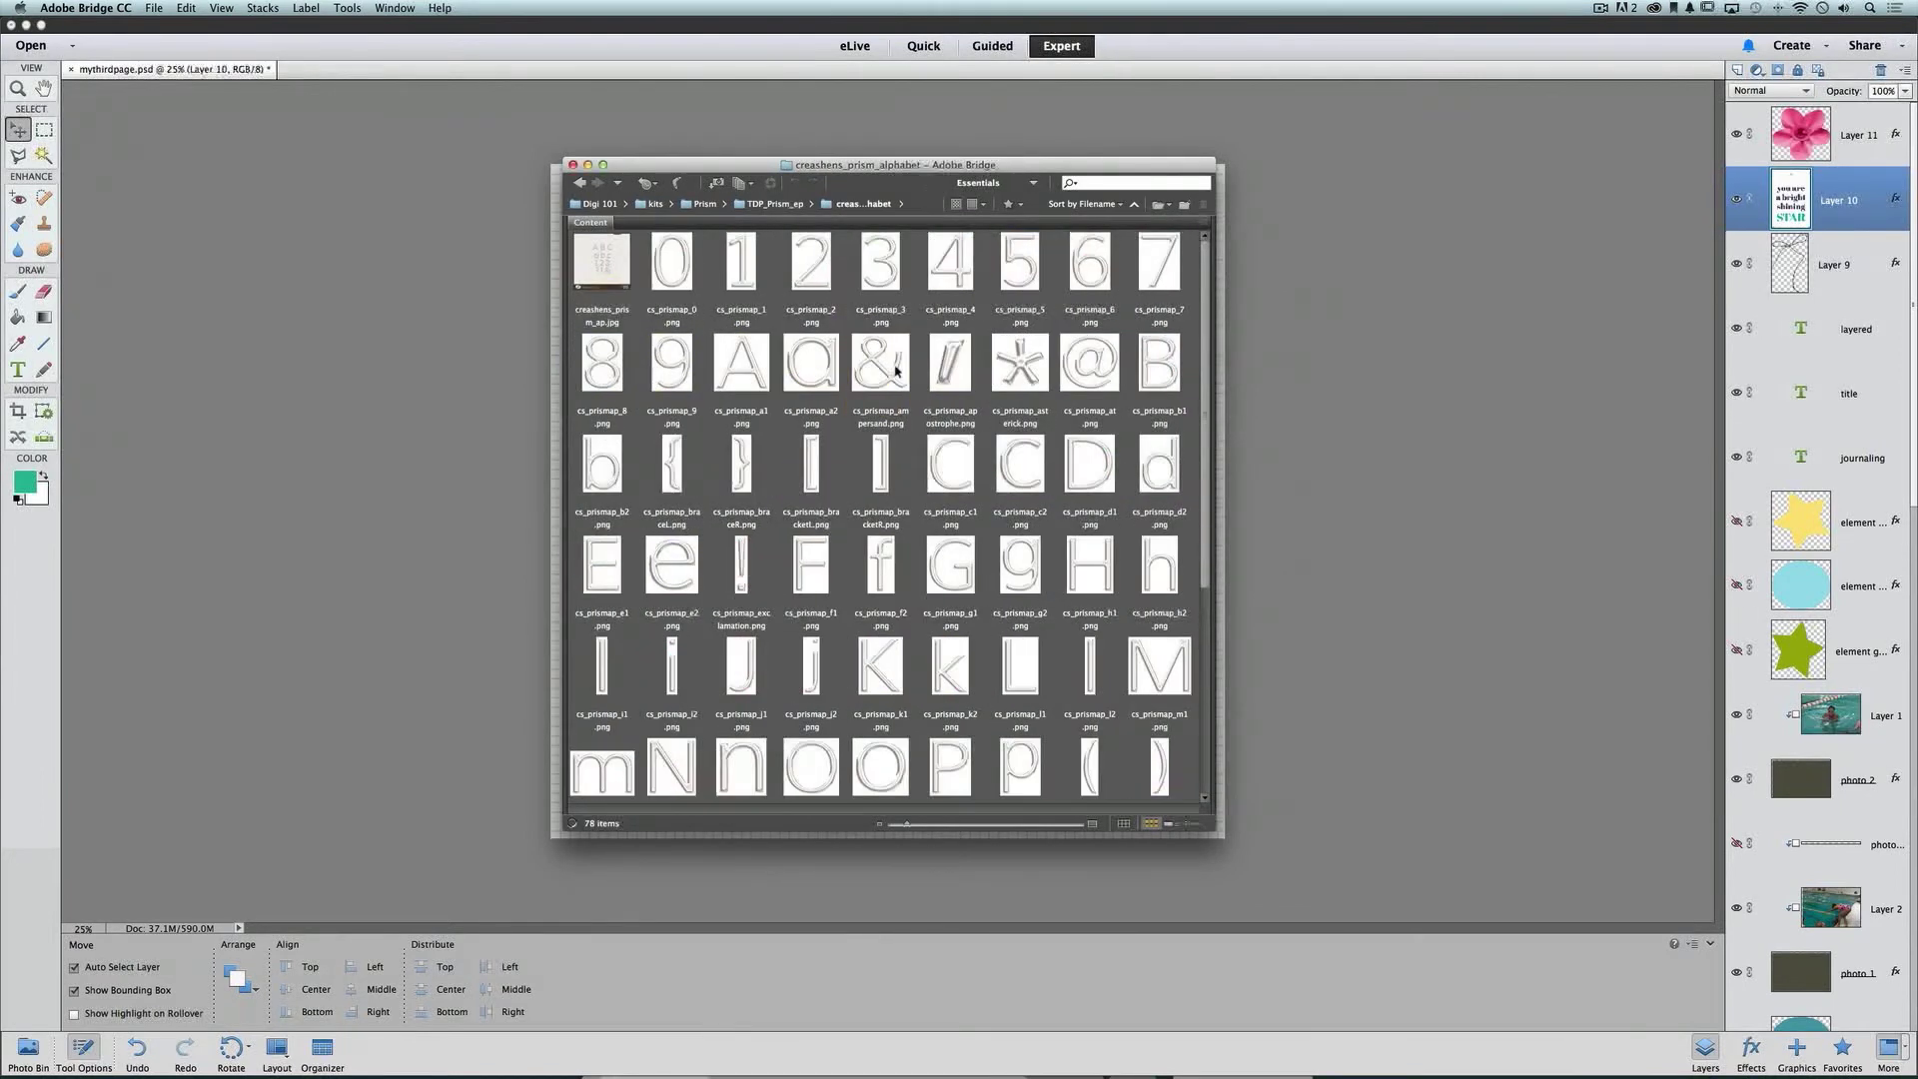
scroll(926, 420, "down", 5)
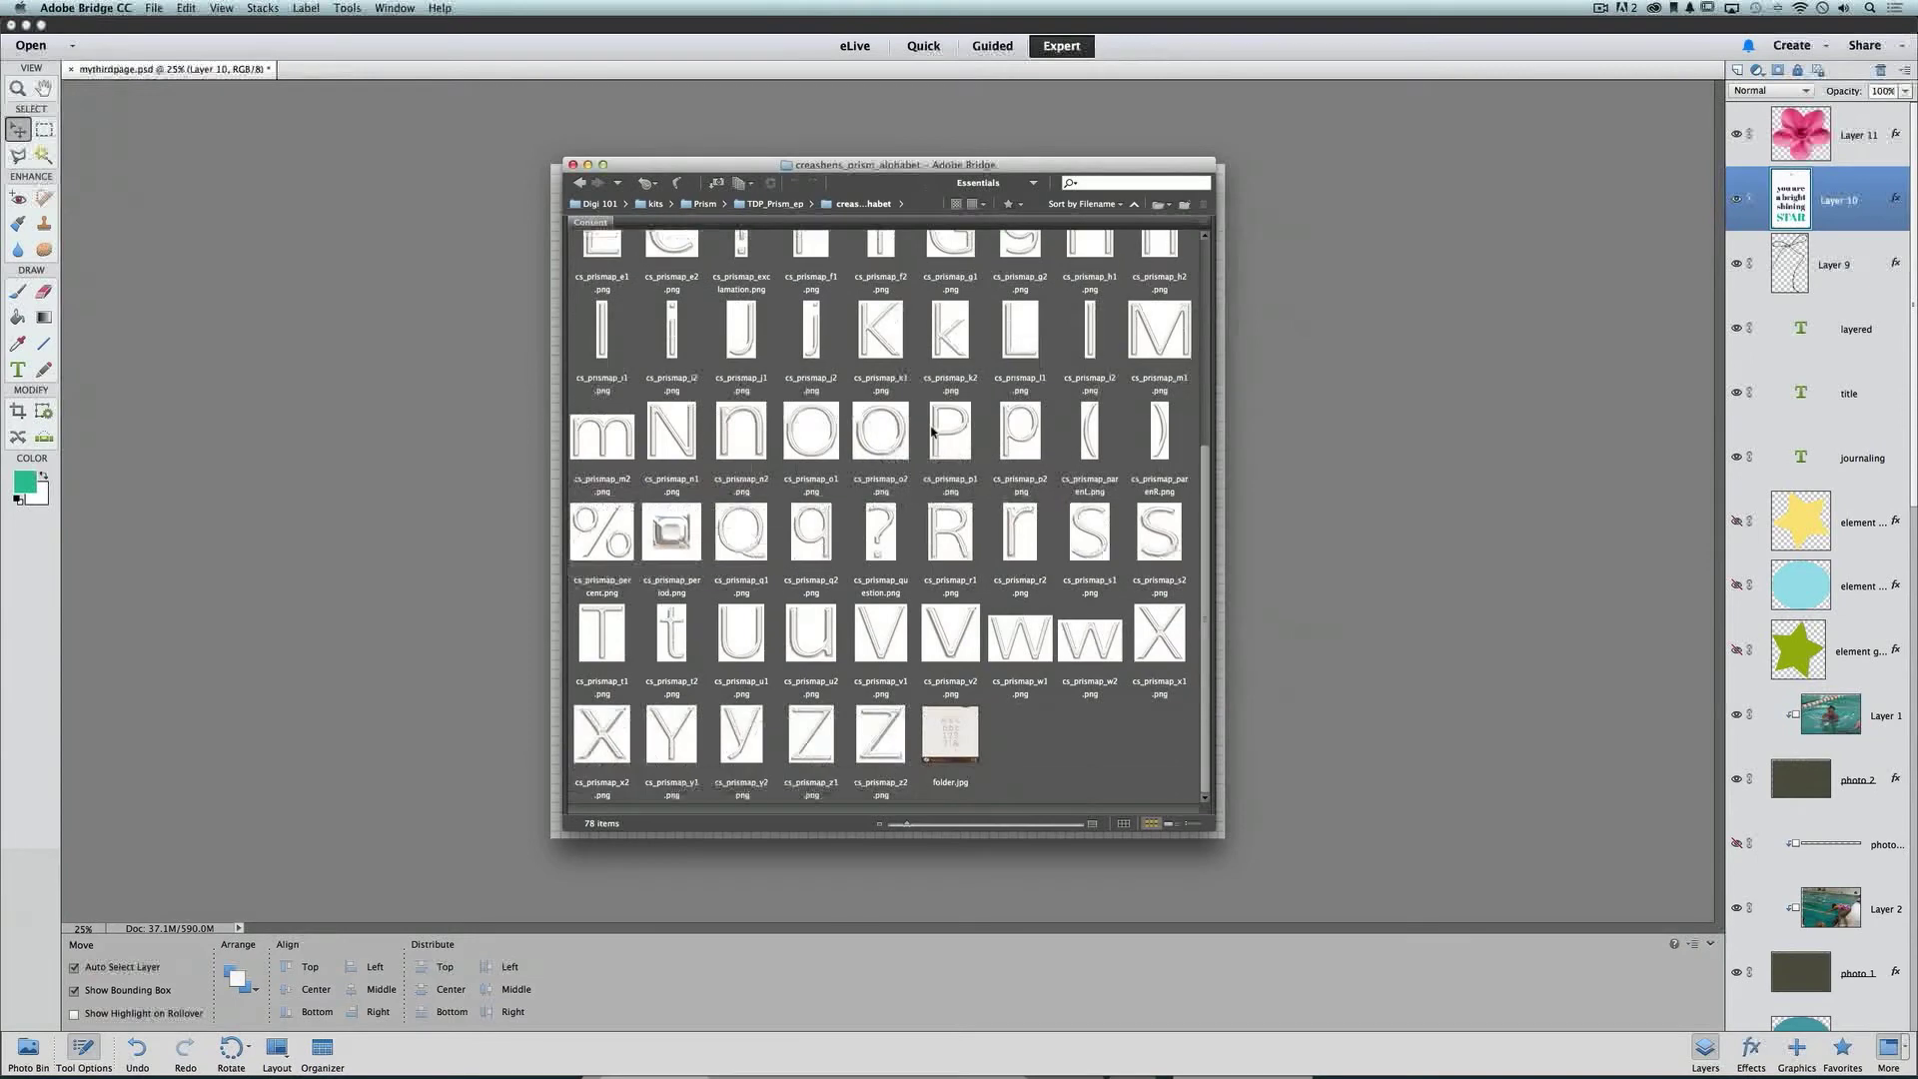
left_click(1137, 523)
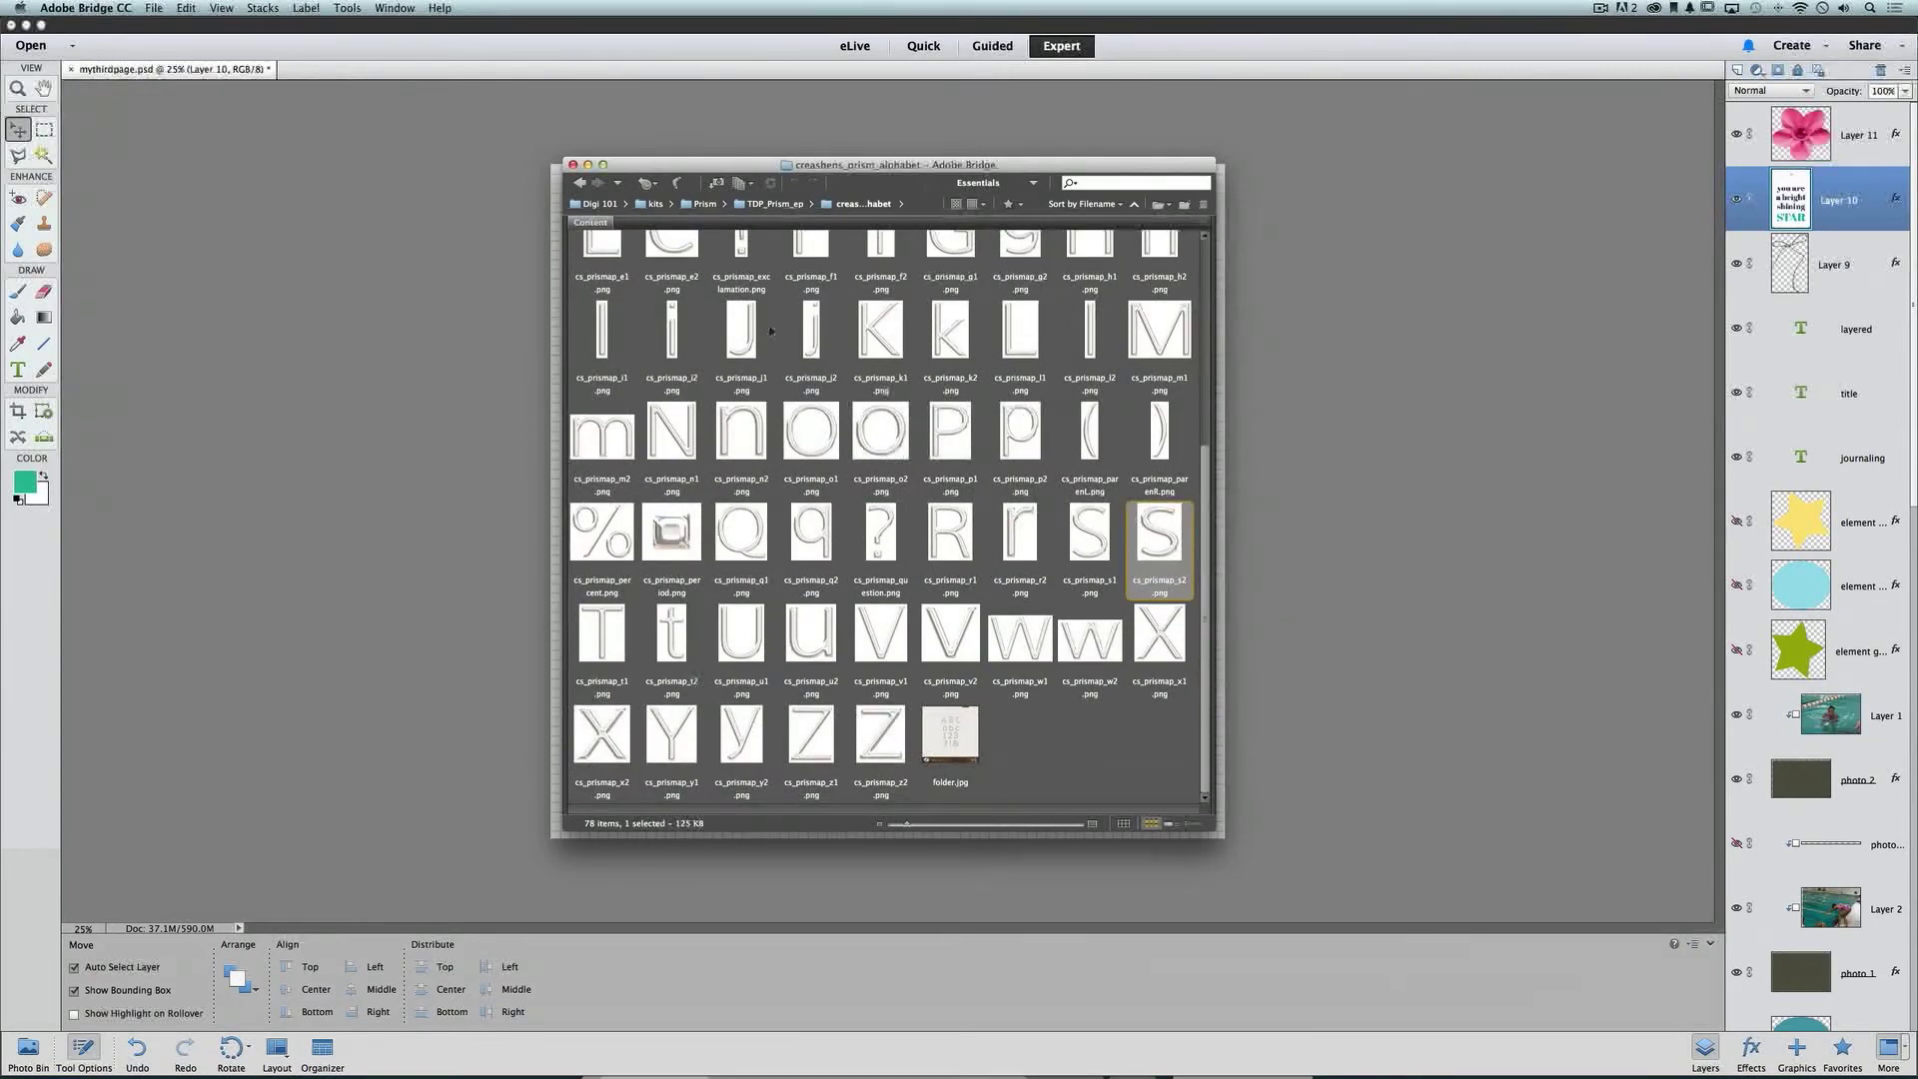
left_click(685, 353, "super")
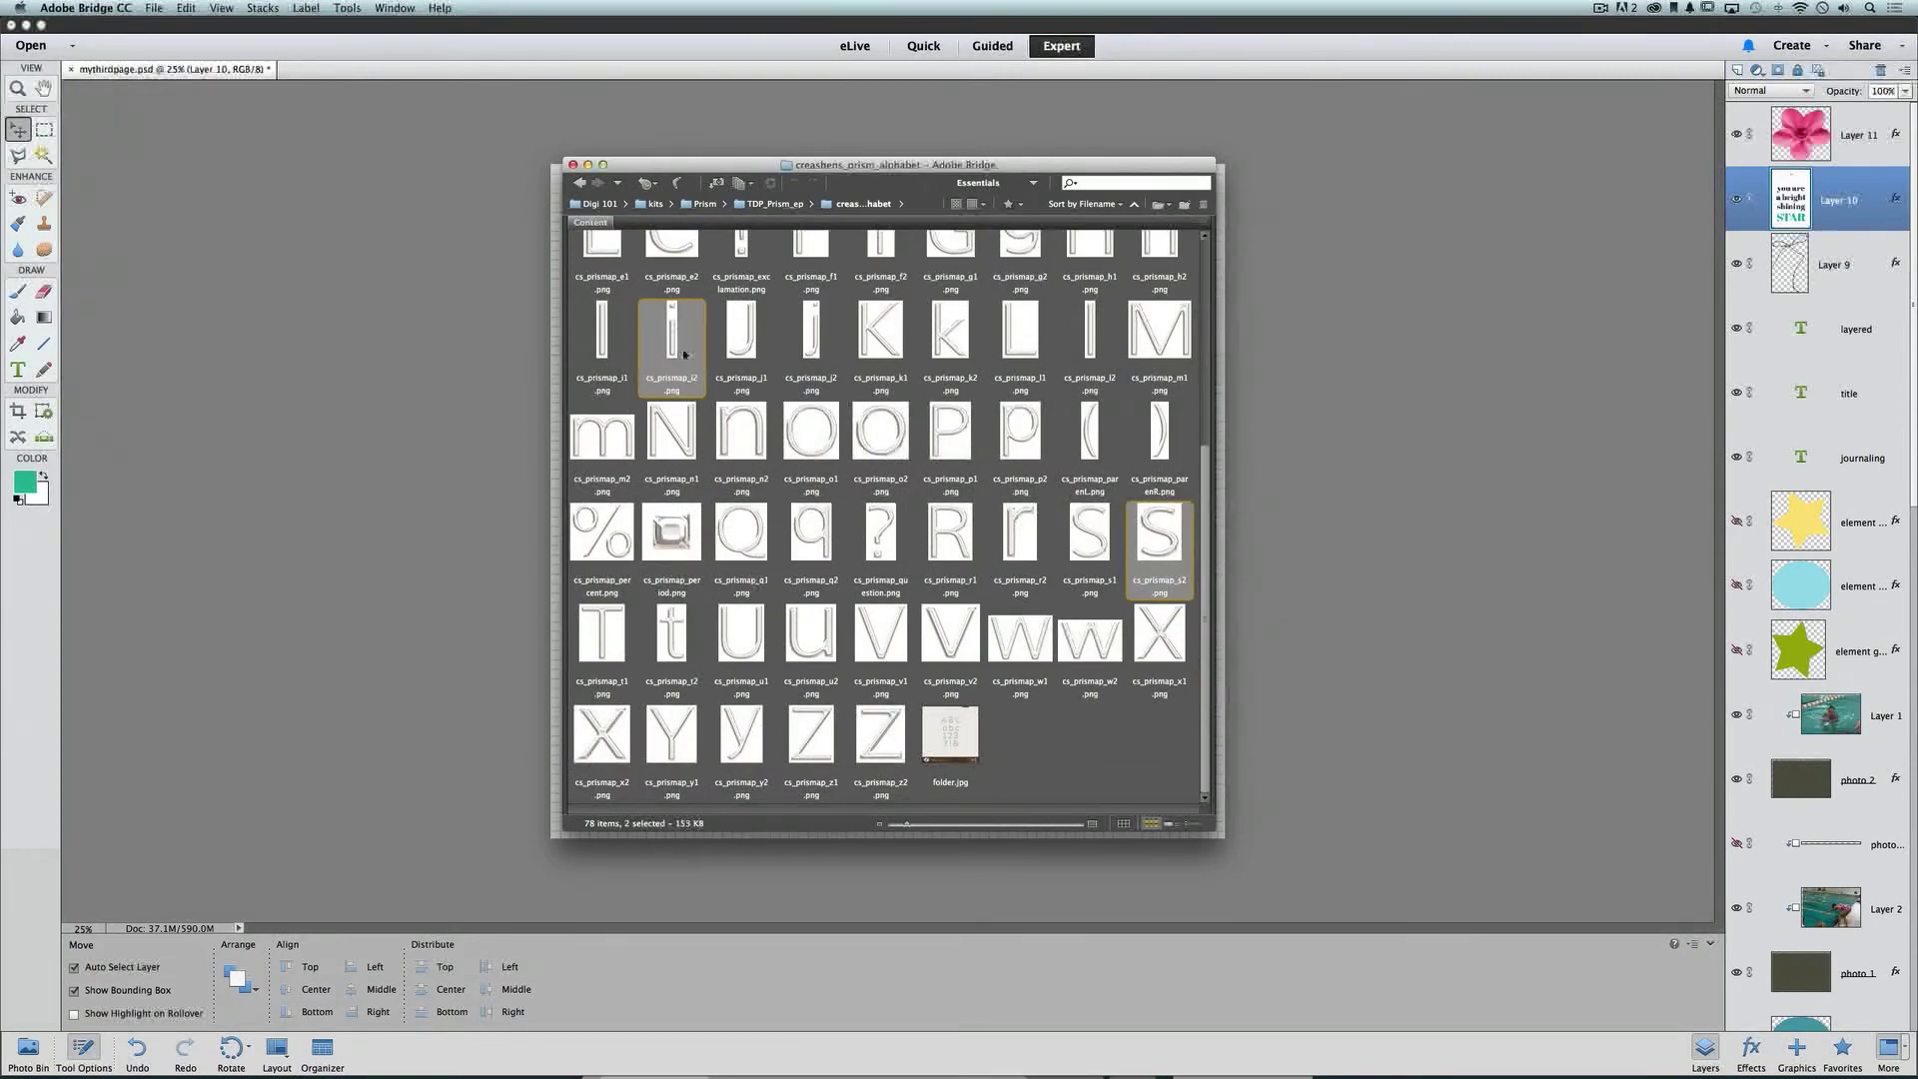
left_click(1079, 635, "super")
left_click(617, 435, "super")
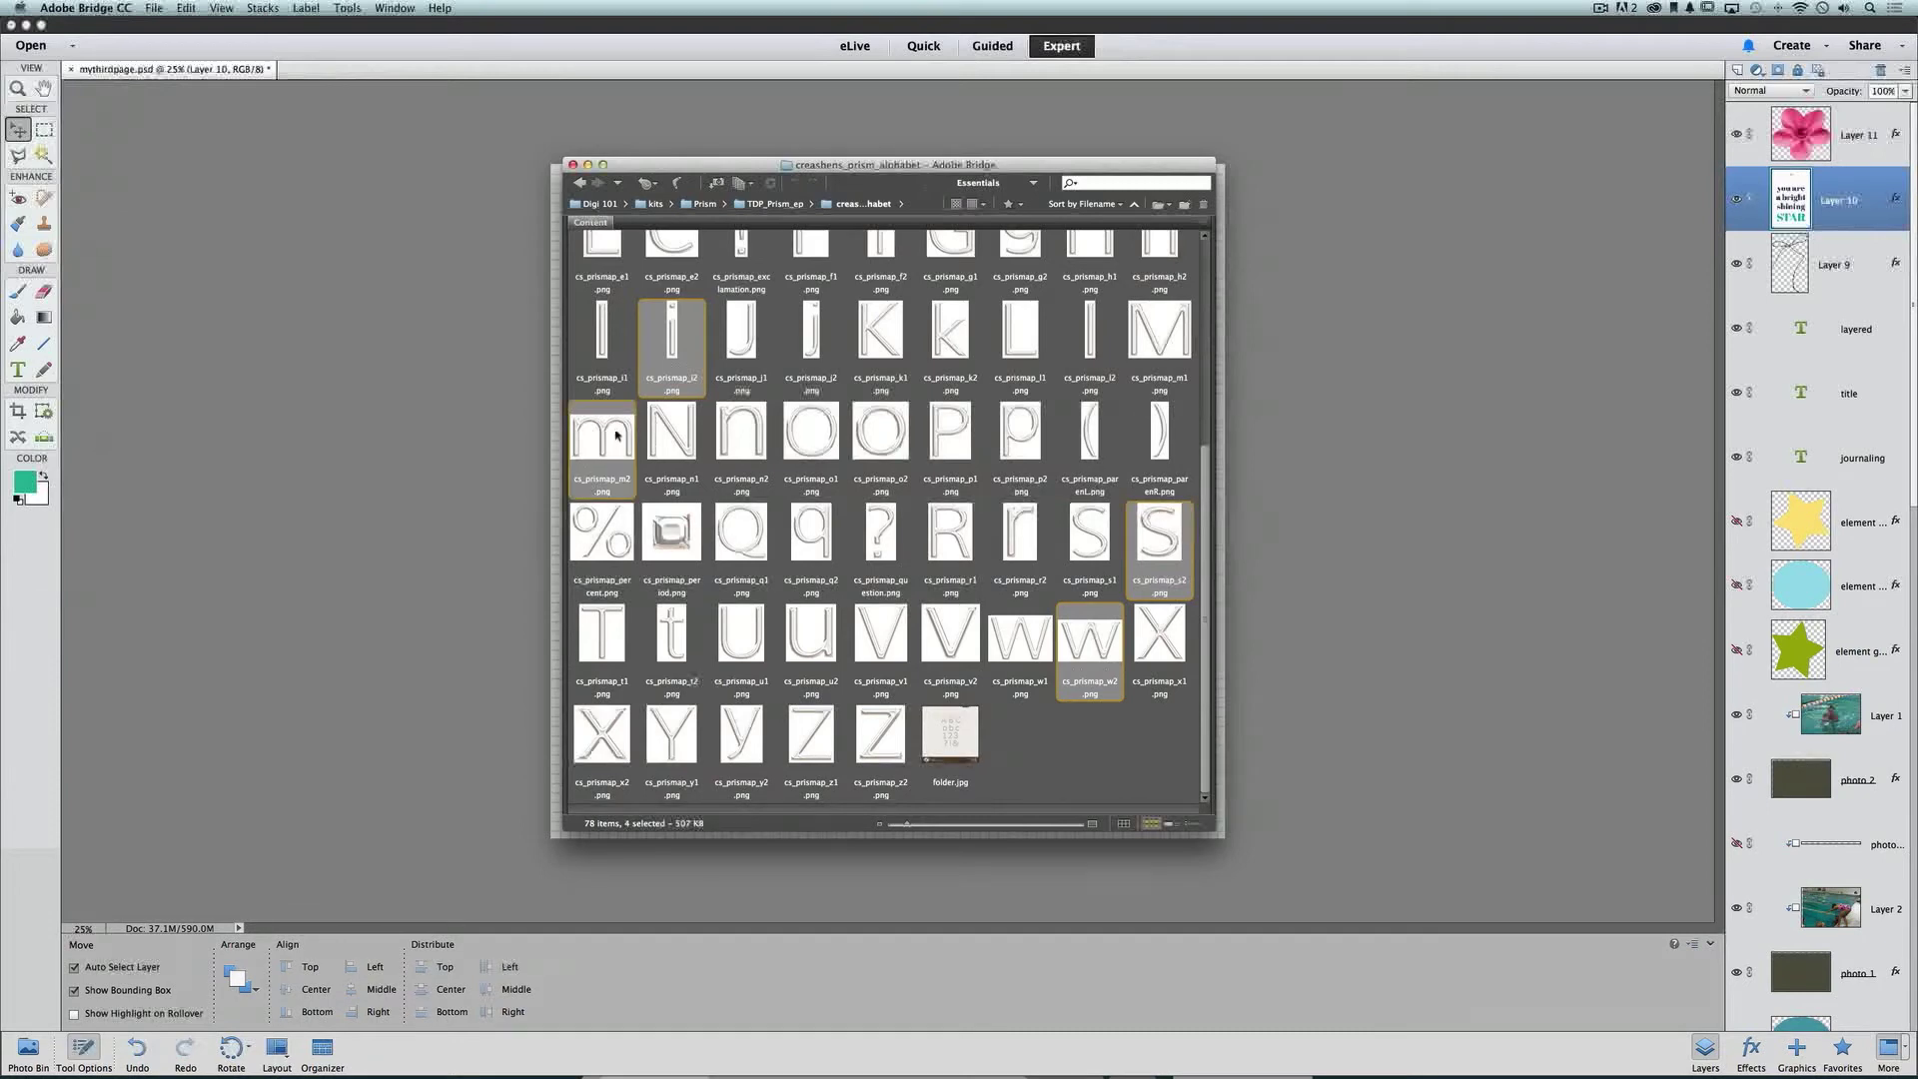
left_click_drag(616, 435, 1399, 499)
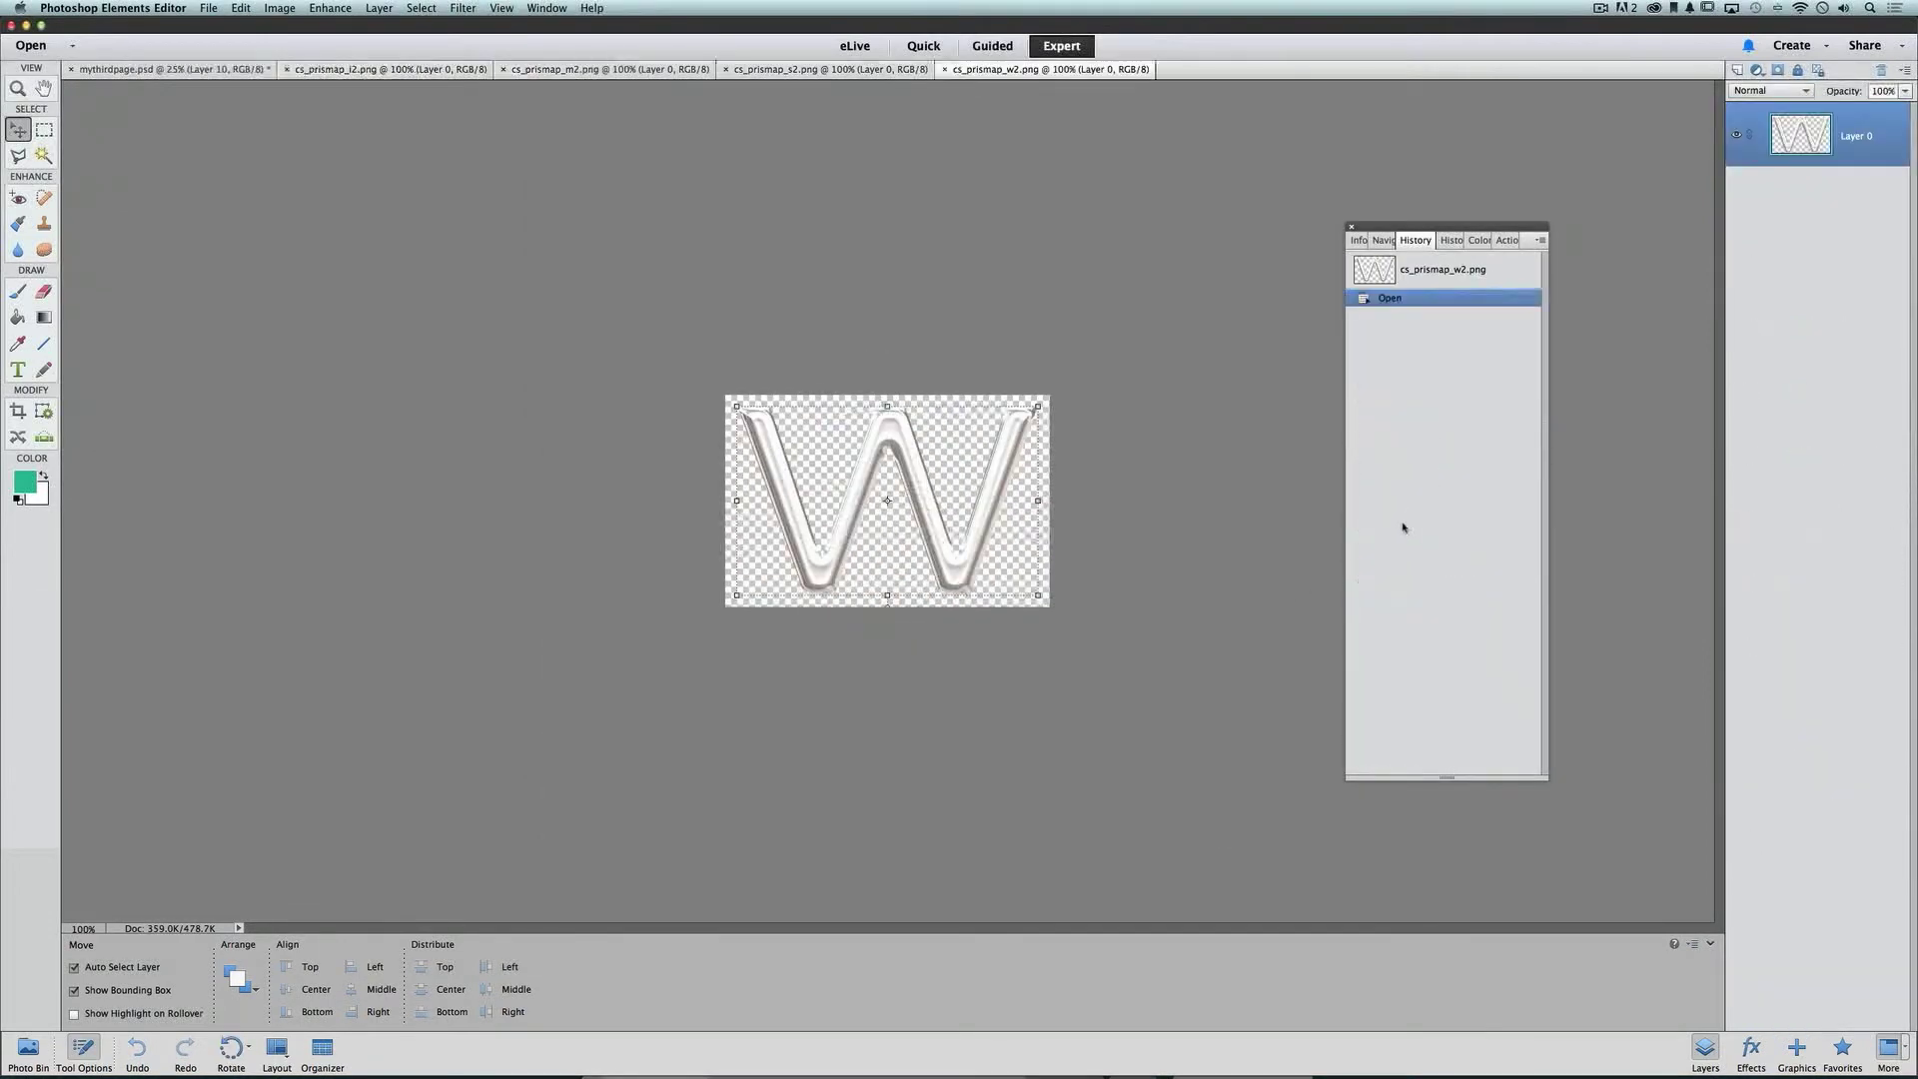
Step: Bring the letters w, s, m and i into mythirdpage.psd and arrange them along the large photo's upper edge to spell "swim"
left_click_drag(1016, 425, 658, 221)
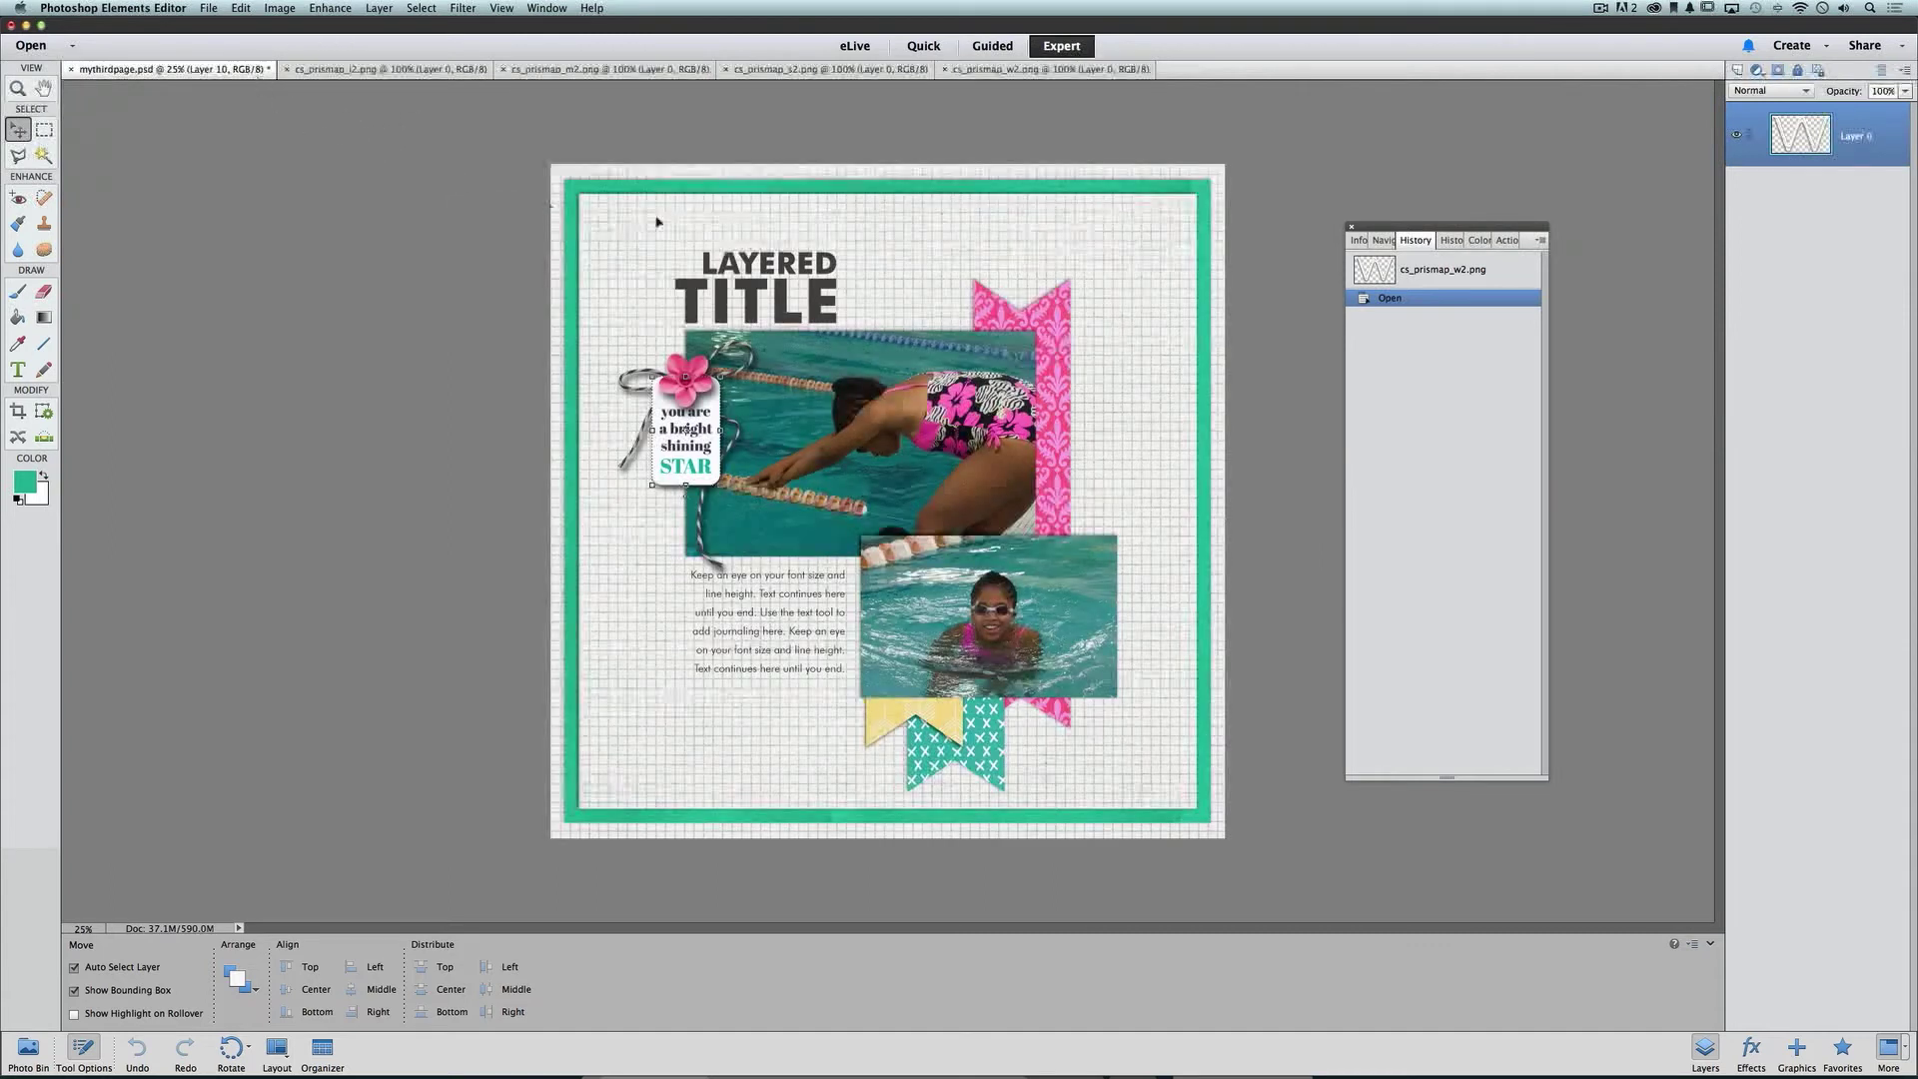
left_click_drag(917, 263, 904, 490)
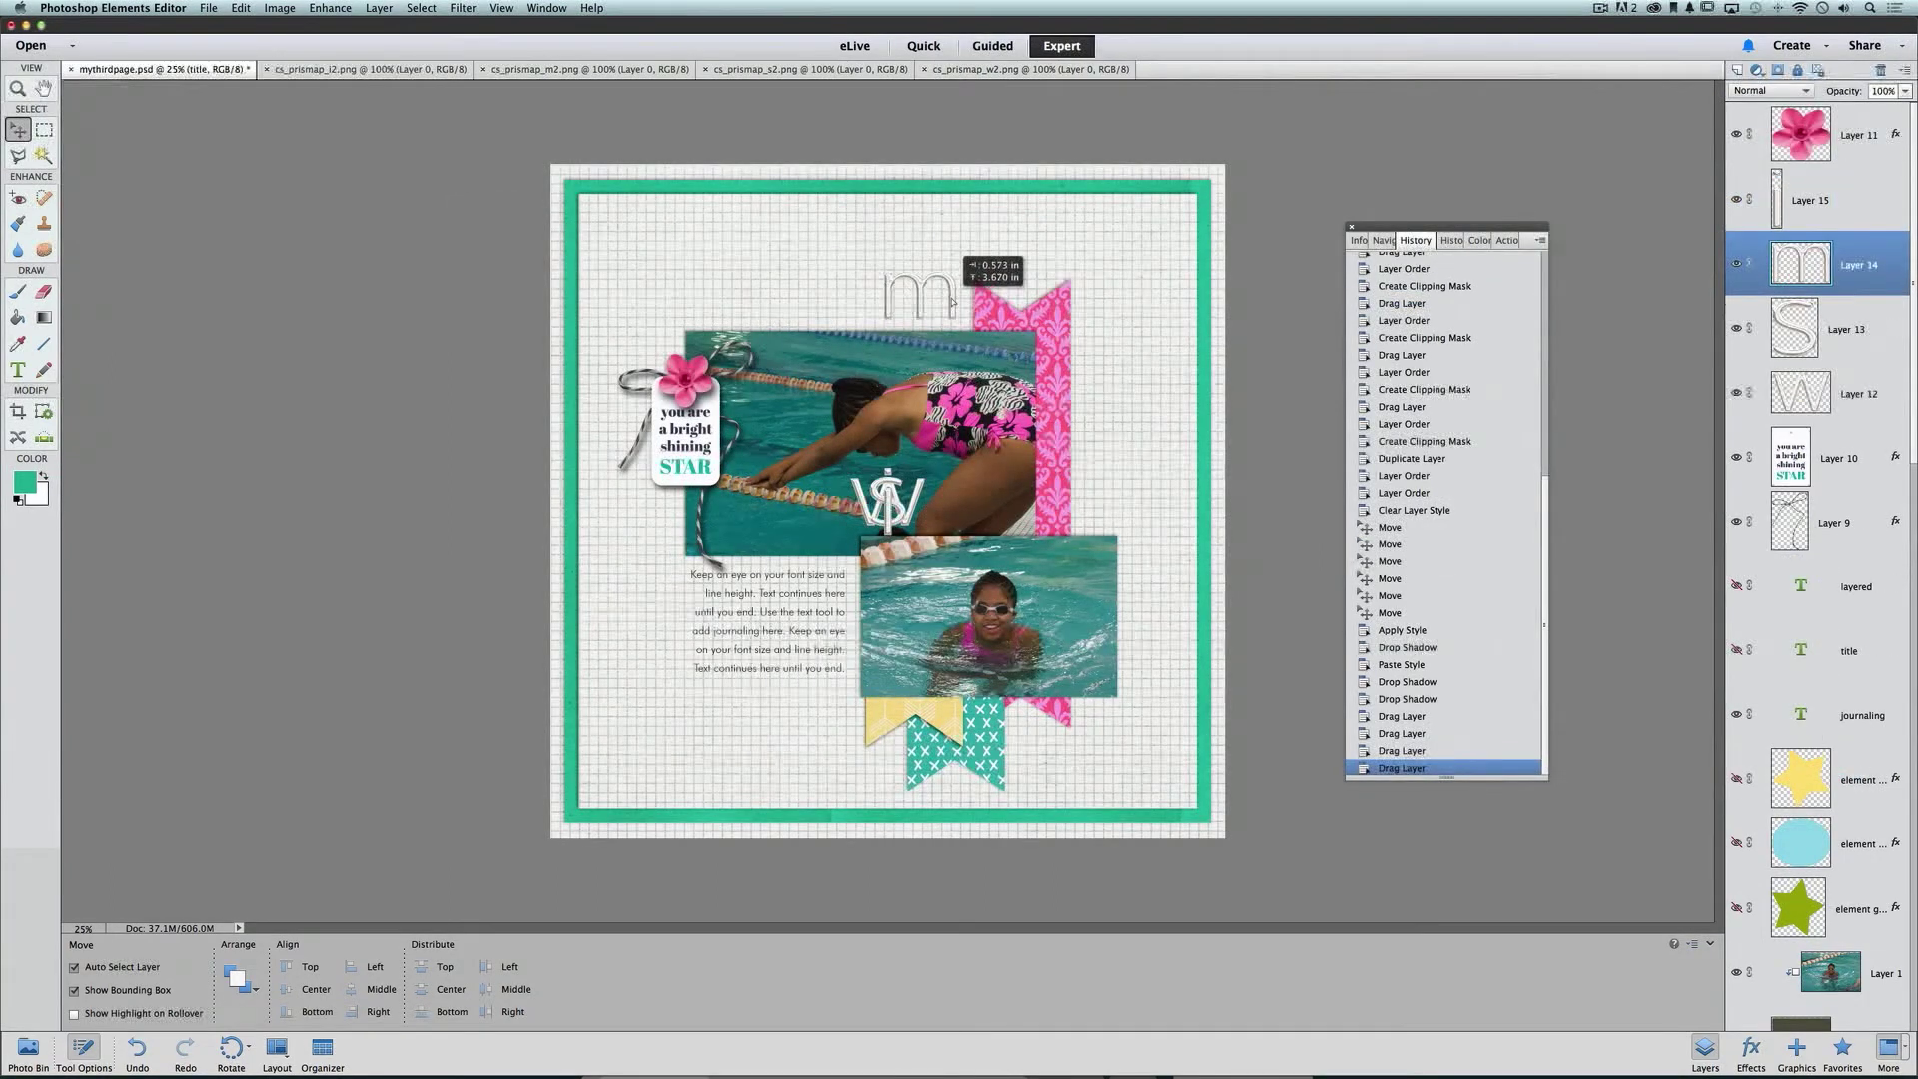
left_click_drag(953, 300, 954, 301)
left_click_drag(927, 496, 806, 295)
left_click_drag(887, 494, 857, 286)
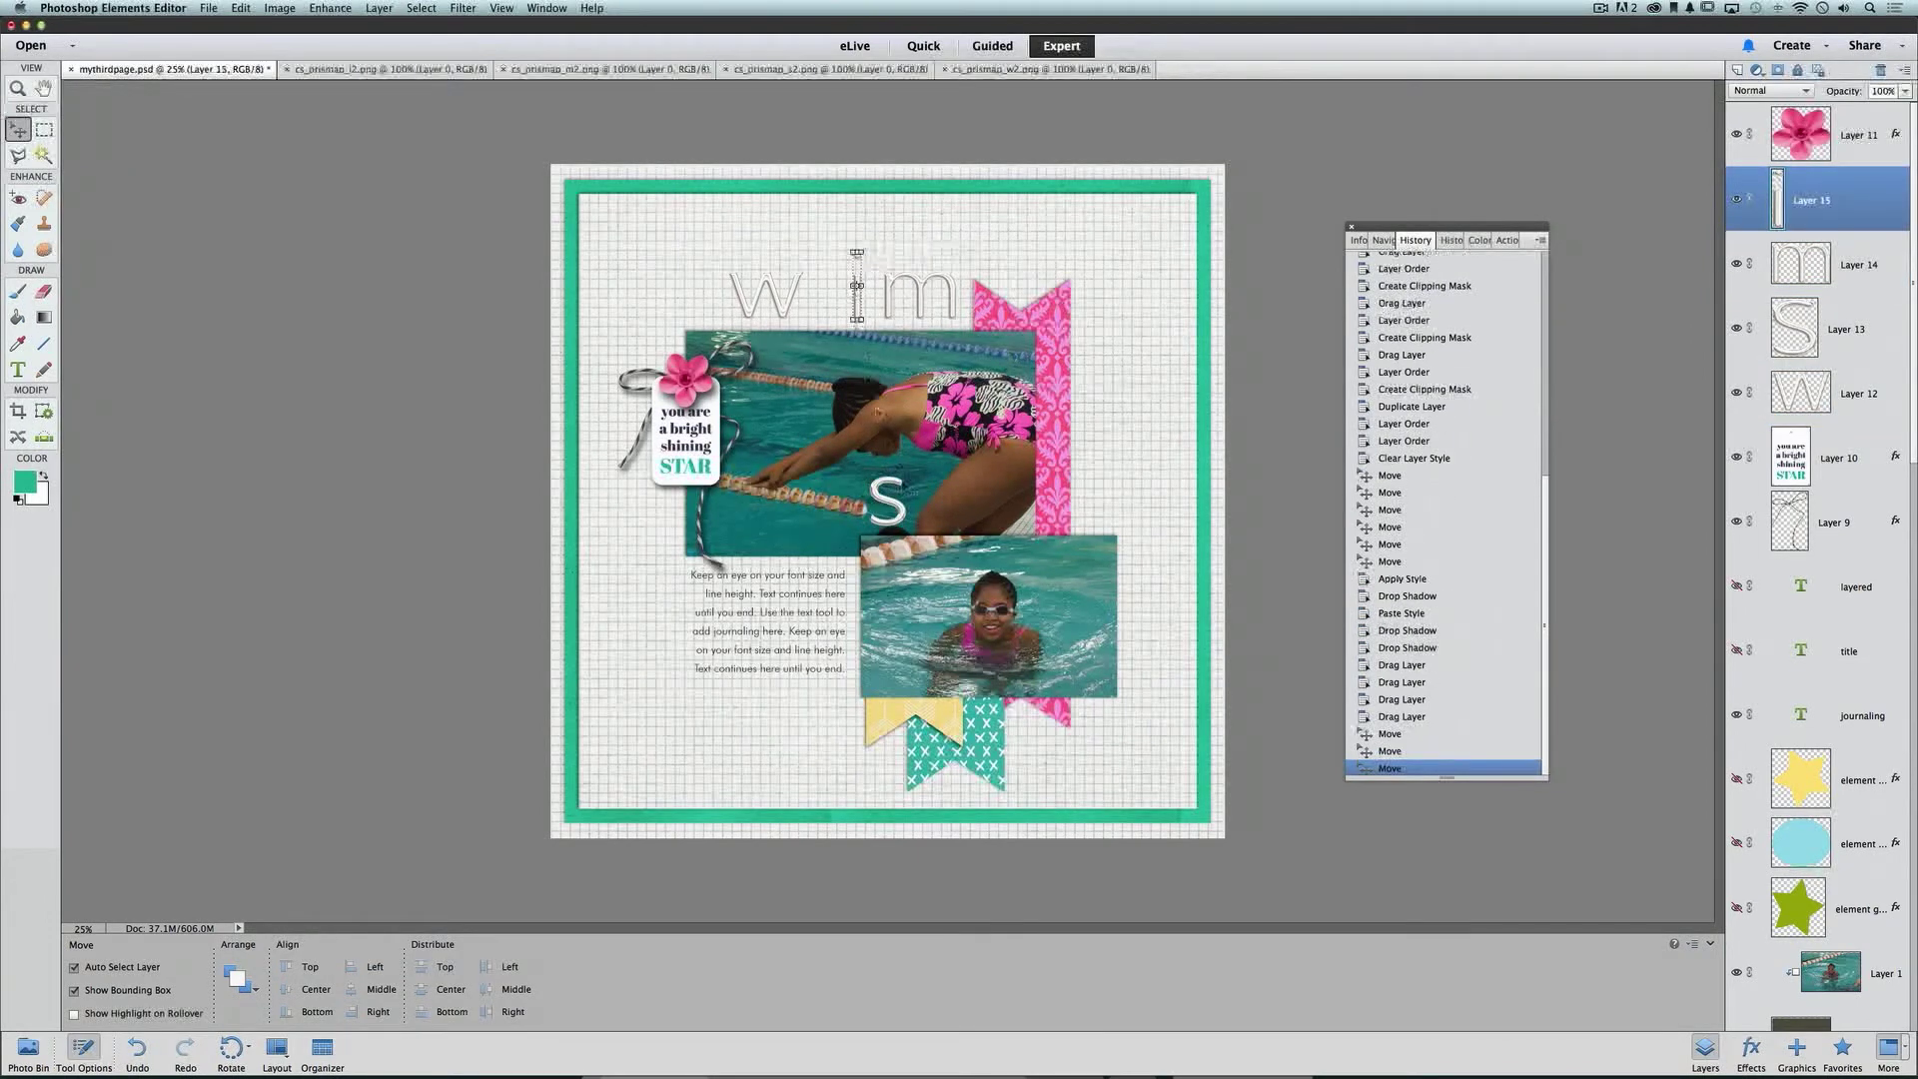
left_click_drag(902, 512, 789, 316)
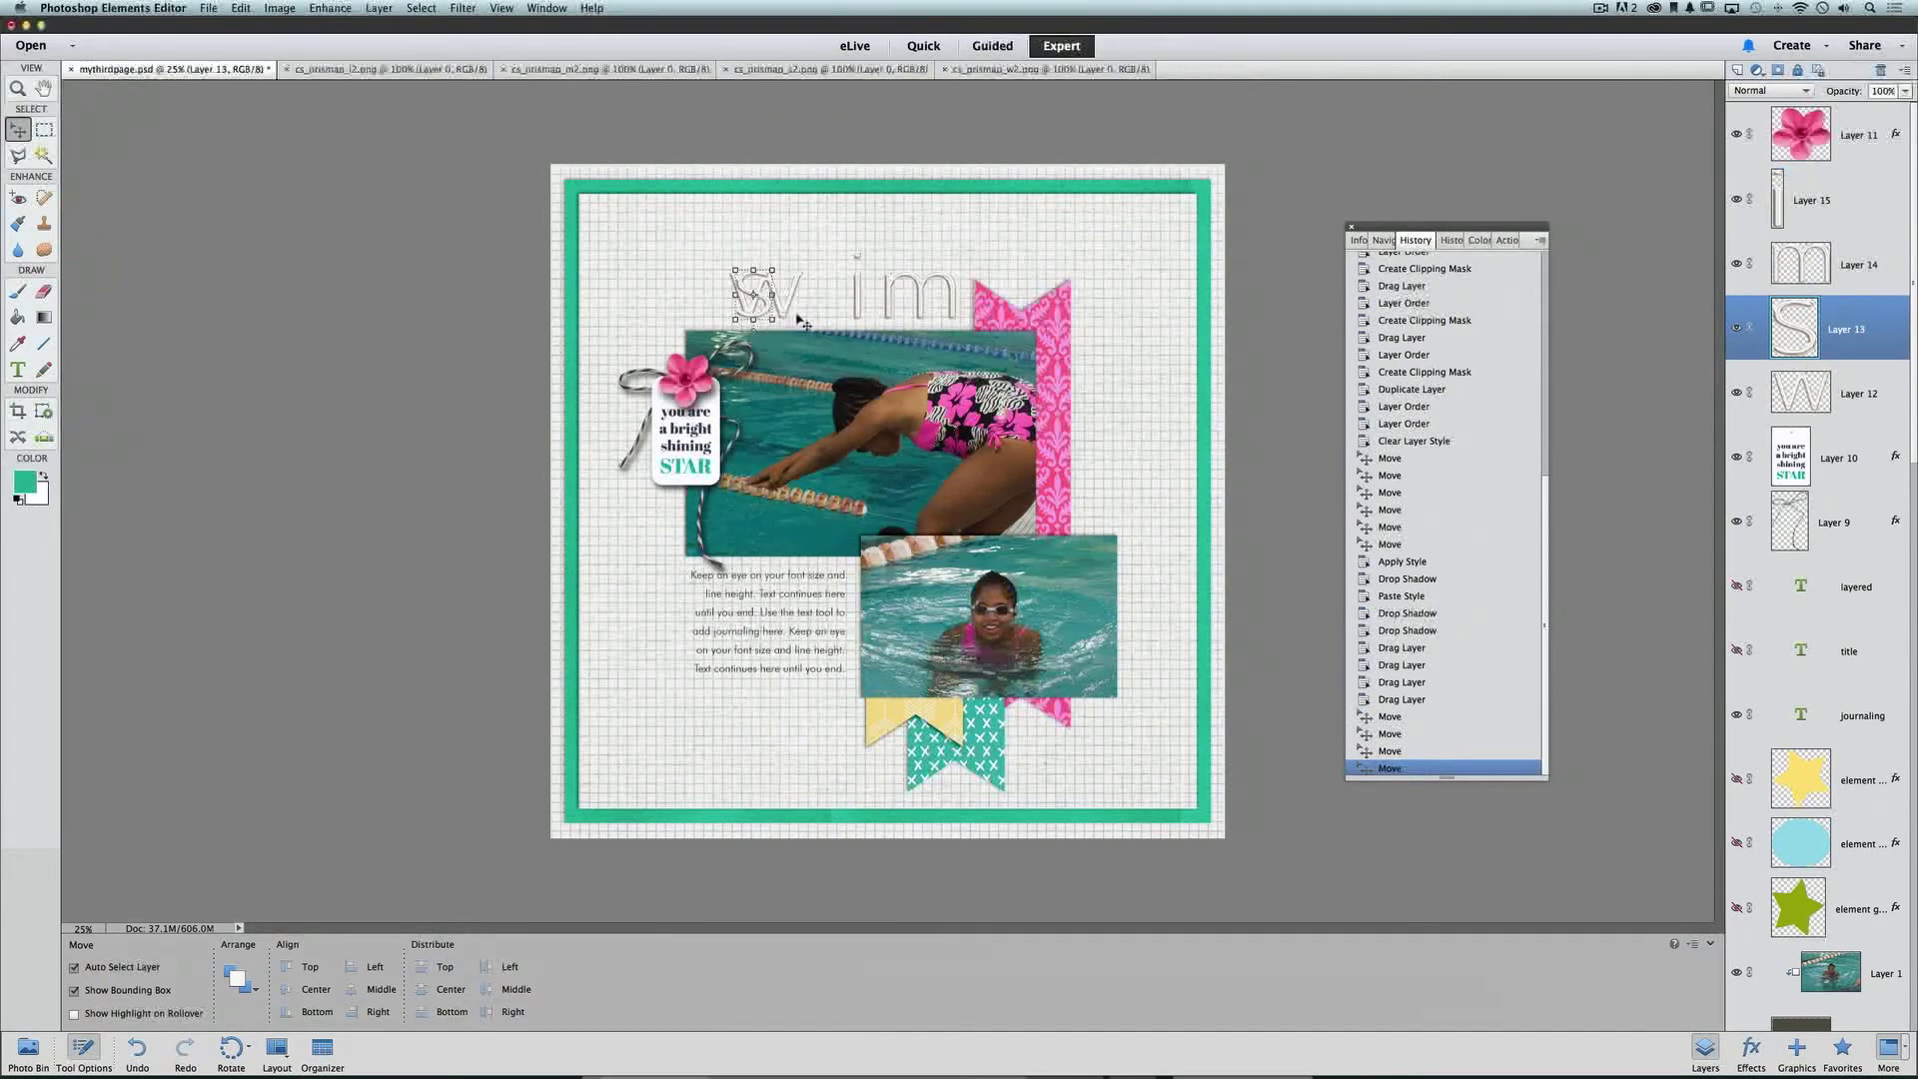
left_click(789, 318)
left_click_drag(788, 316, 832, 318)
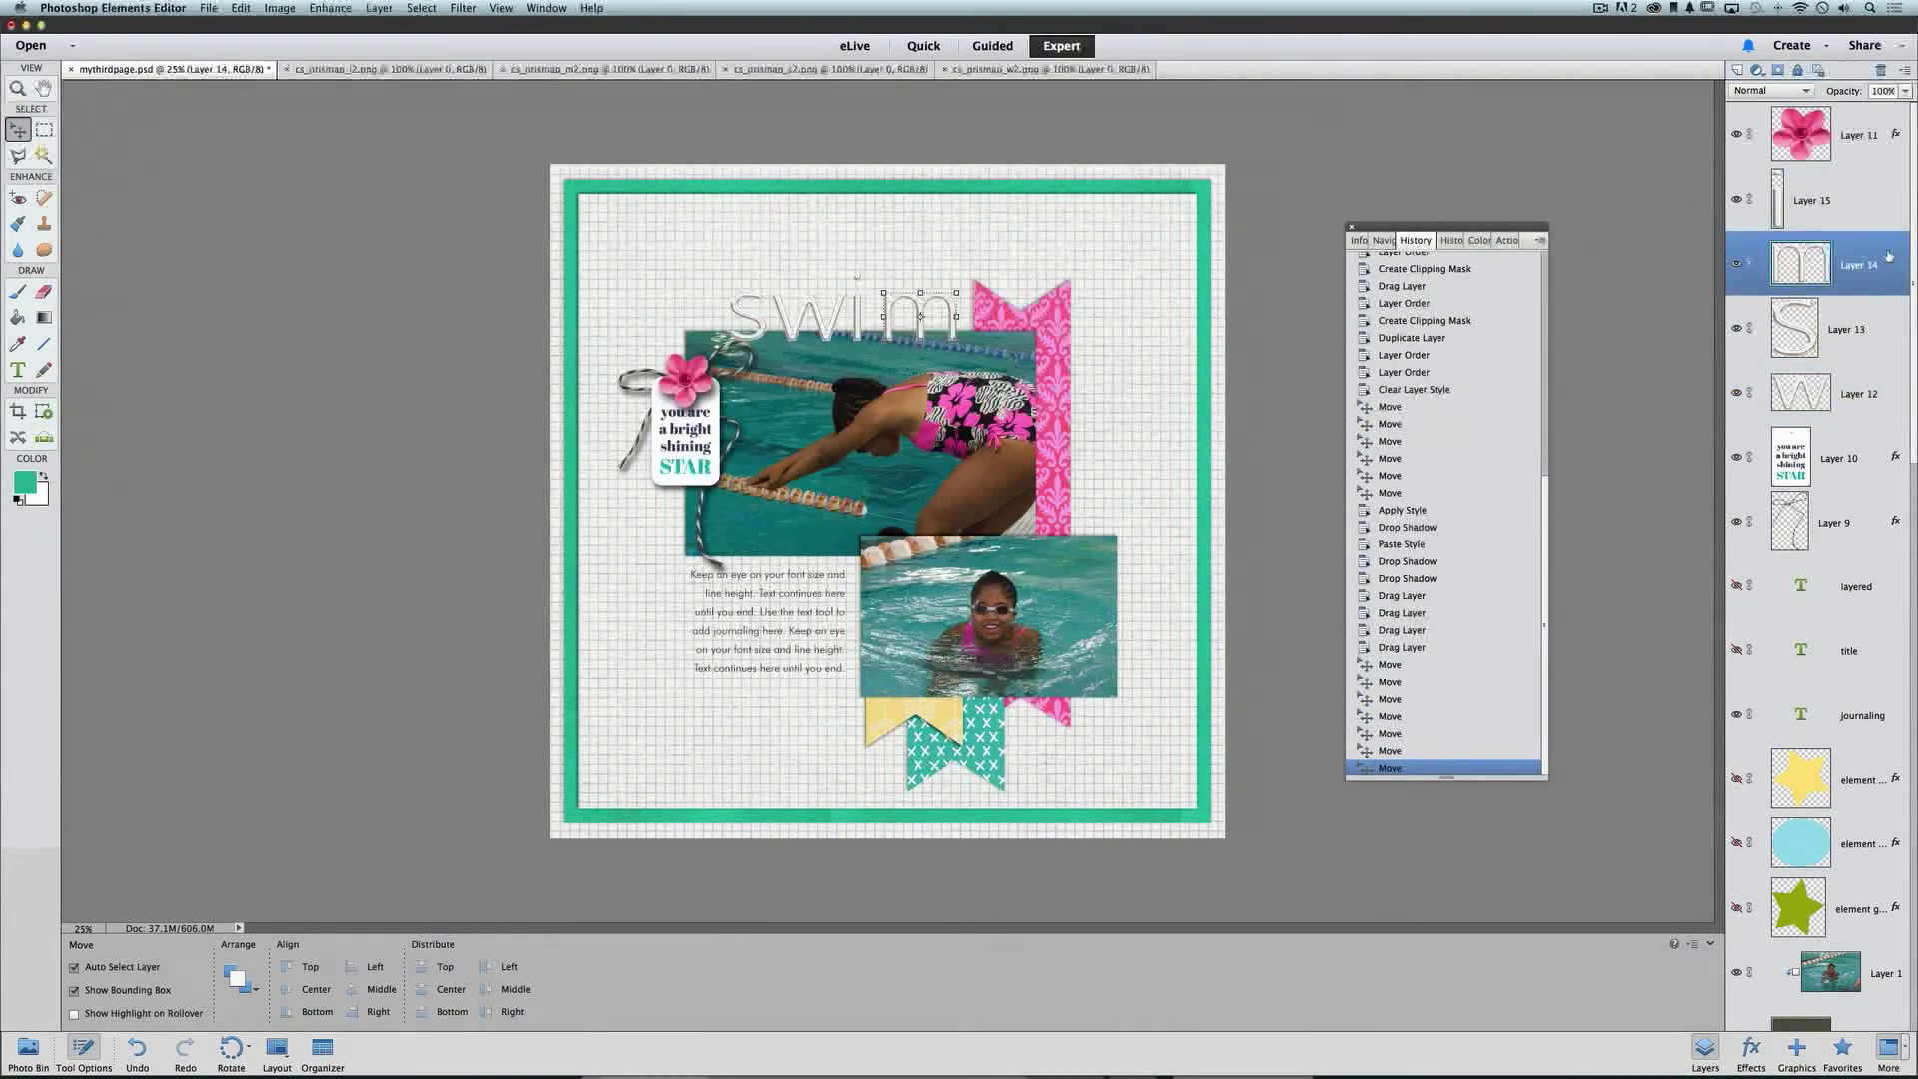
Step: Move the letter m's layer directly below the photo 1 layer
left_click_drag(1885, 256, 1874, 961)
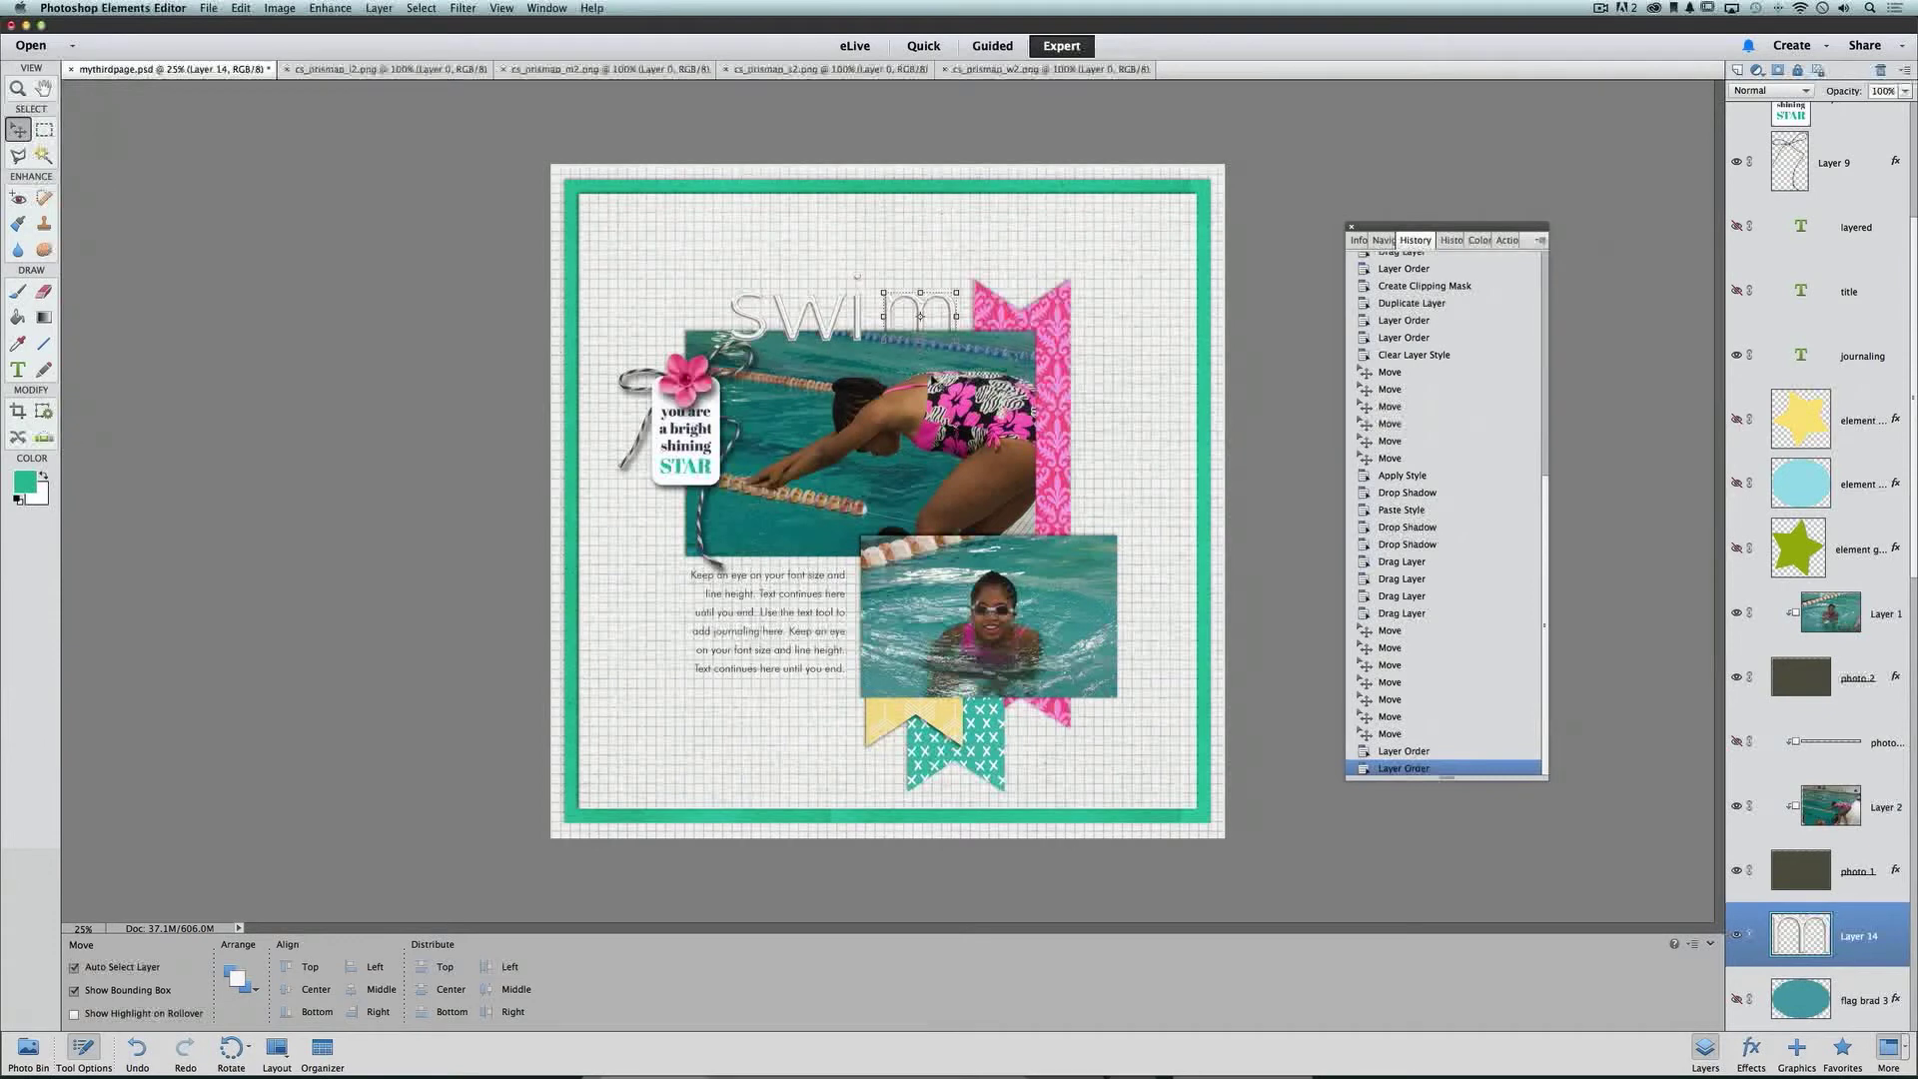
left_click(687, 377)
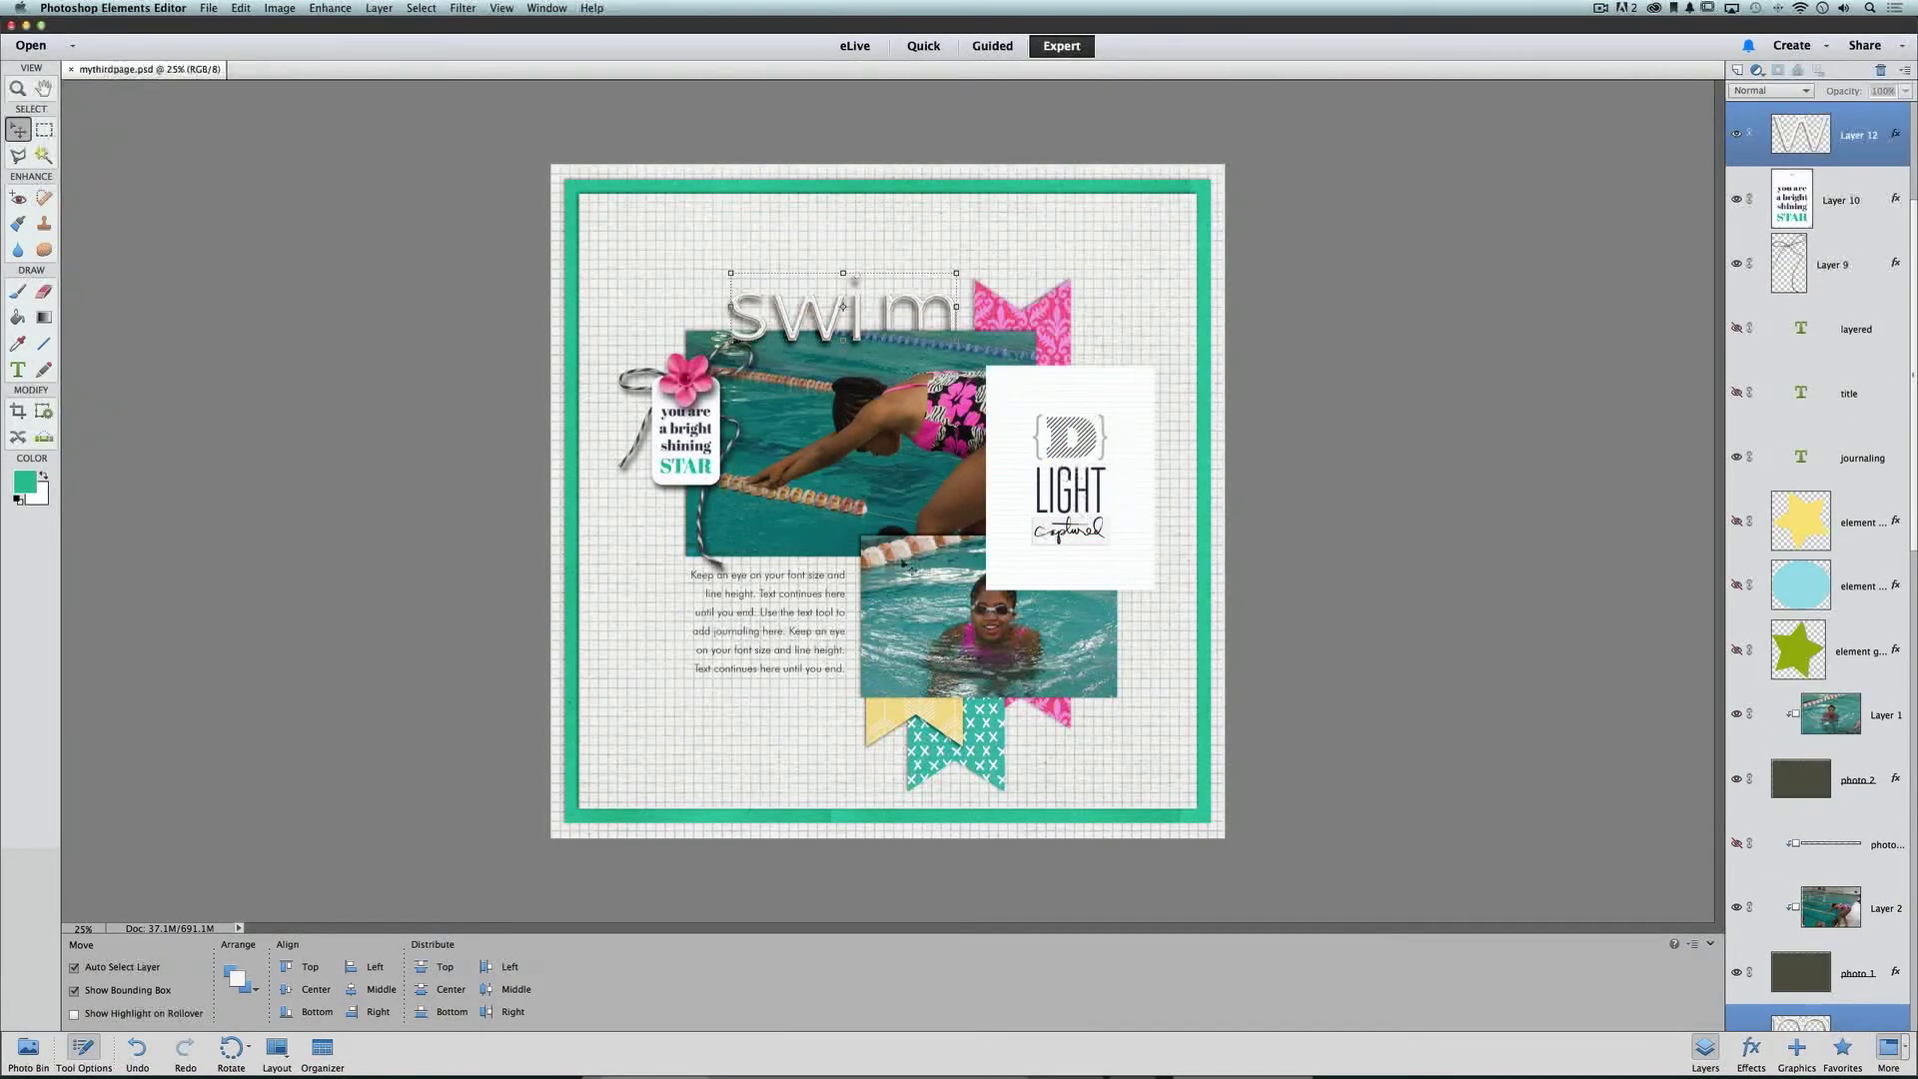
Step: Hide the journaling text and put the "D LIGHT captured" card in its place, with its layer directly below photo 1
left_click(837, 579)
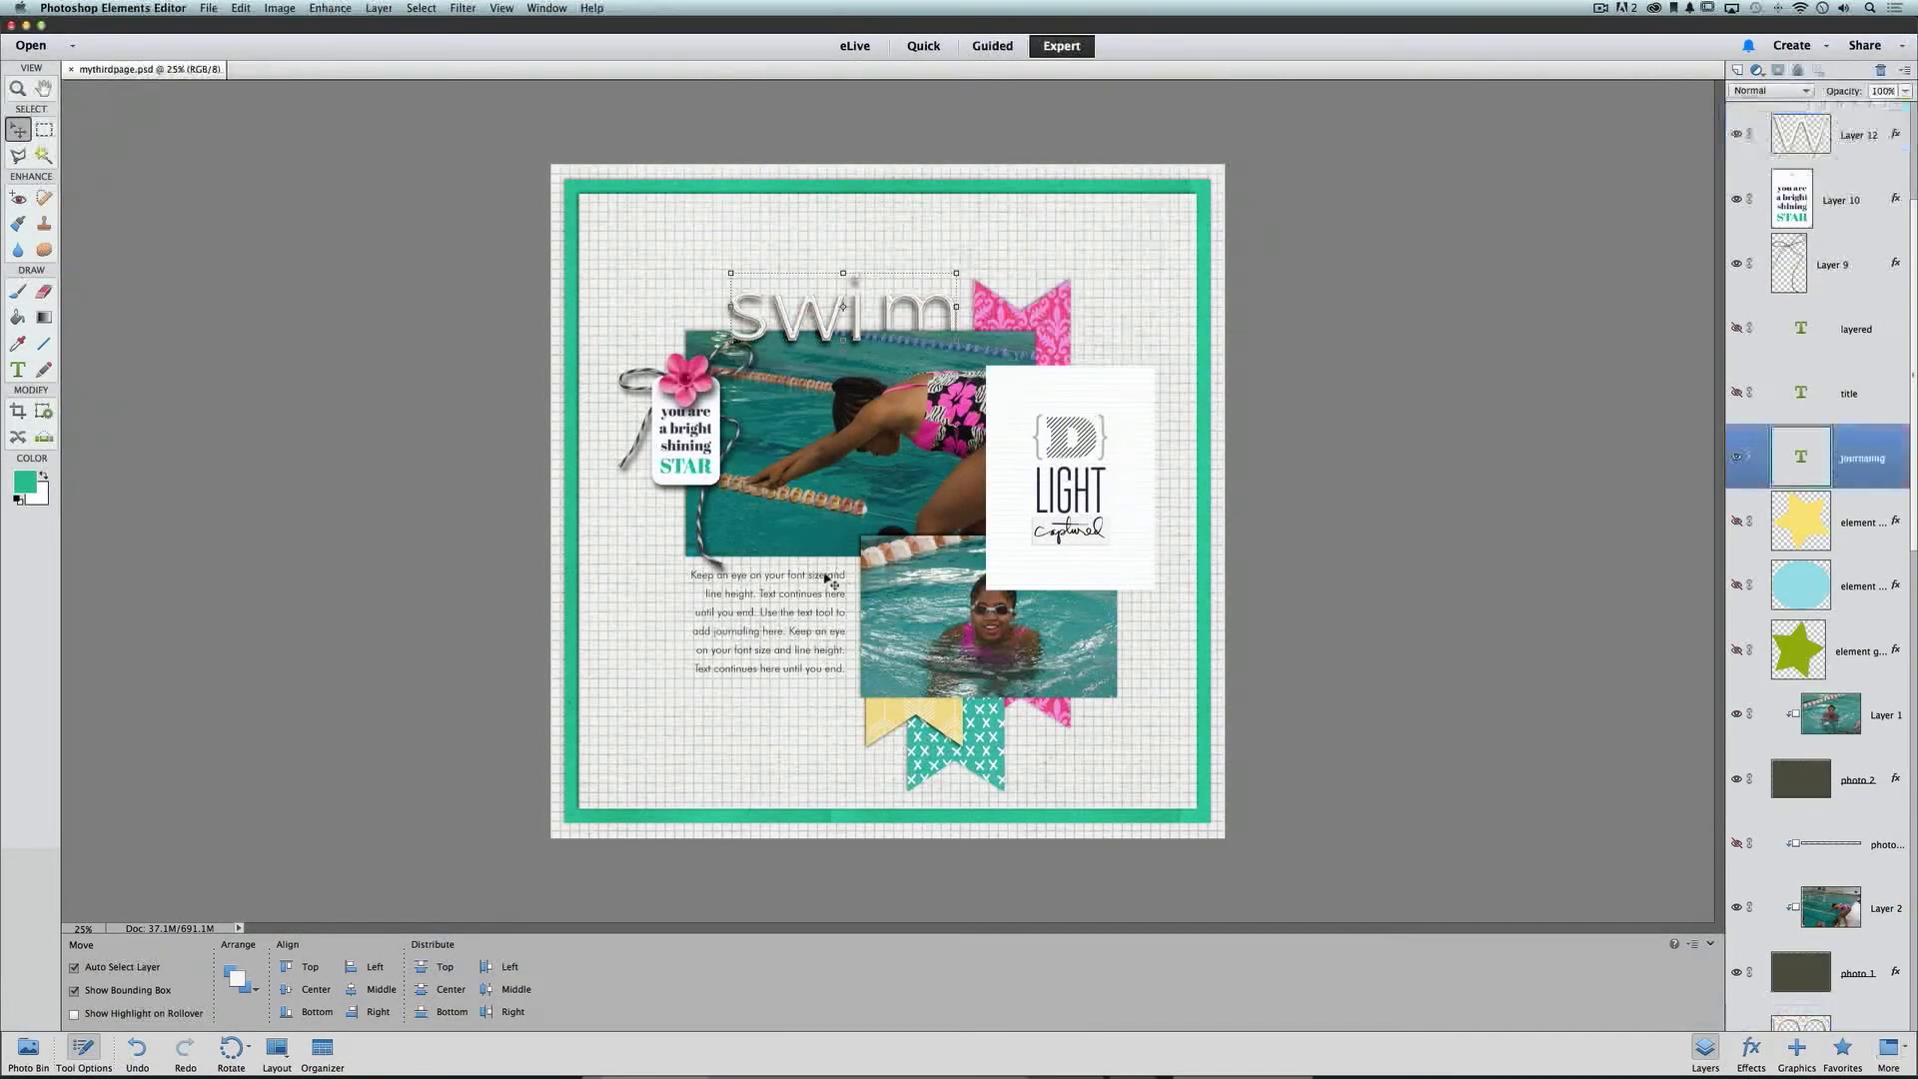
left_click(1735, 459)
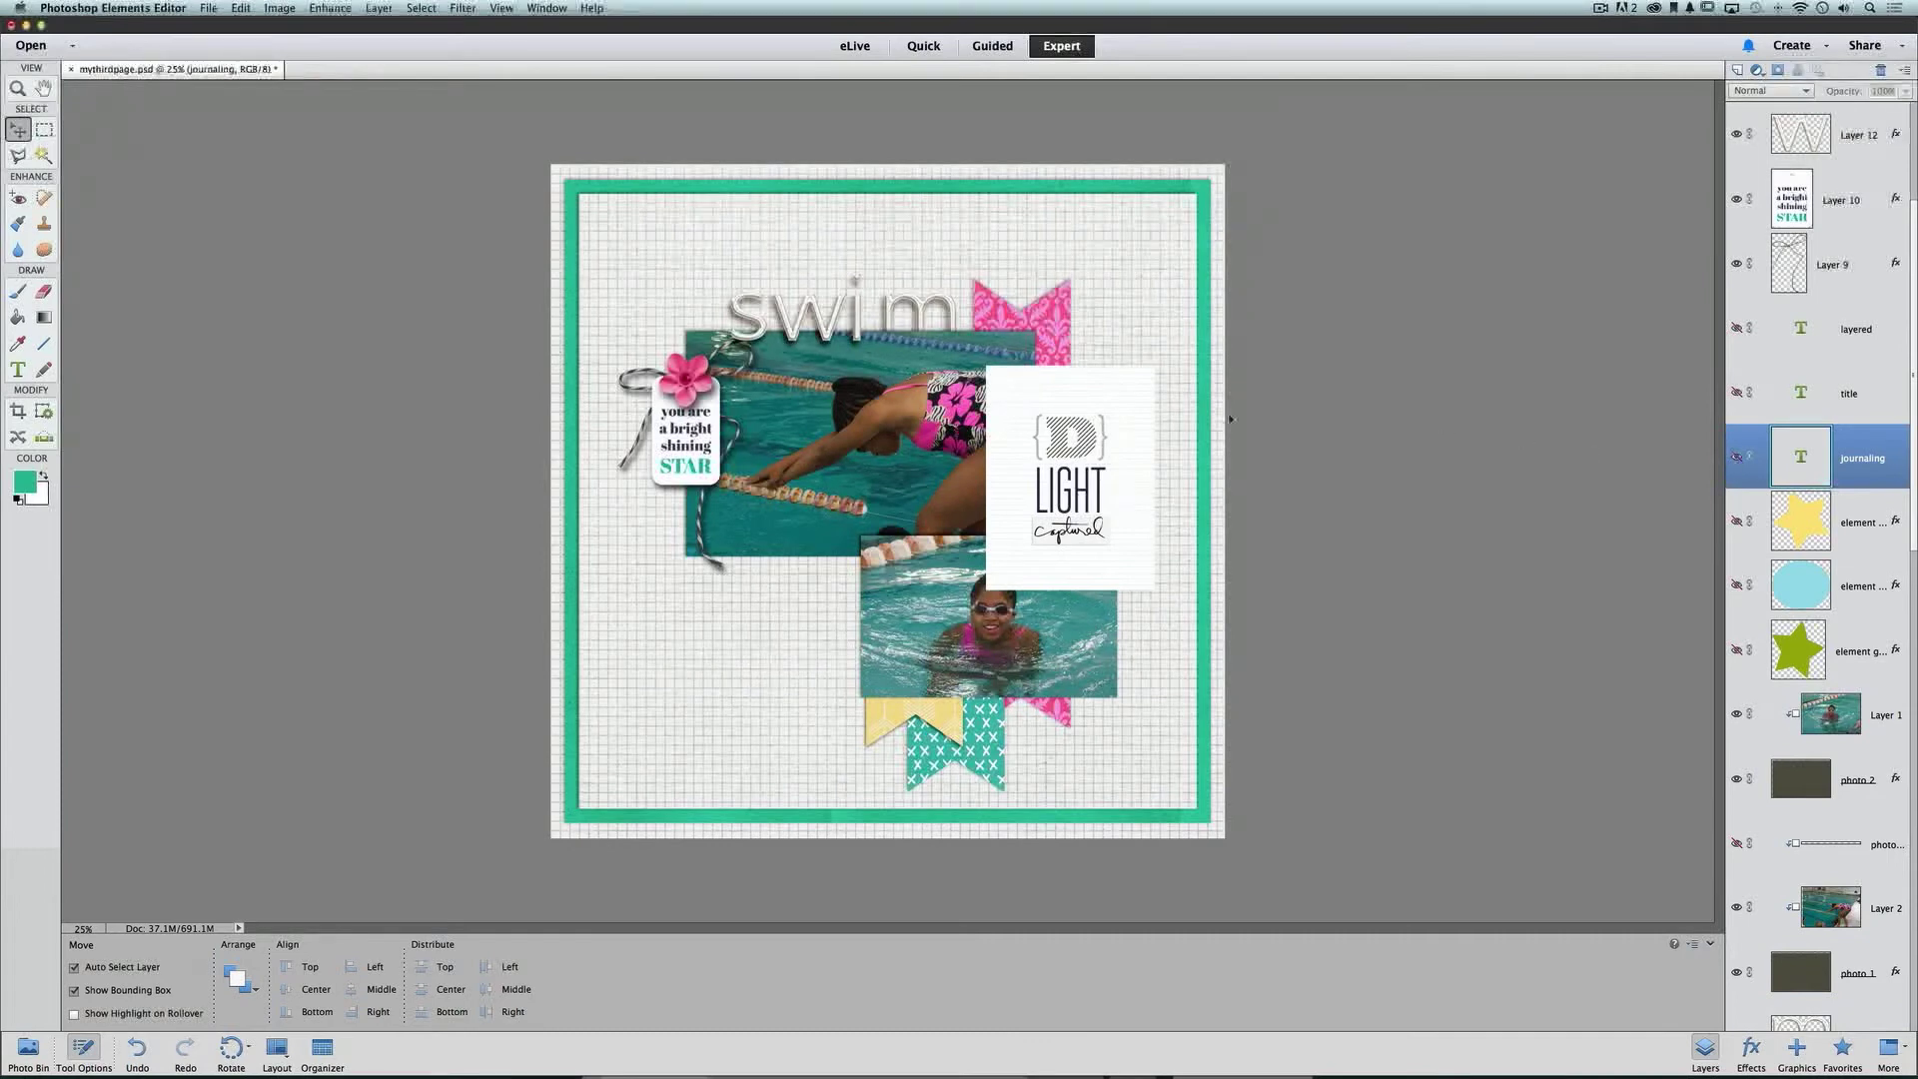
left_click_drag(1139, 416, 857, 571)
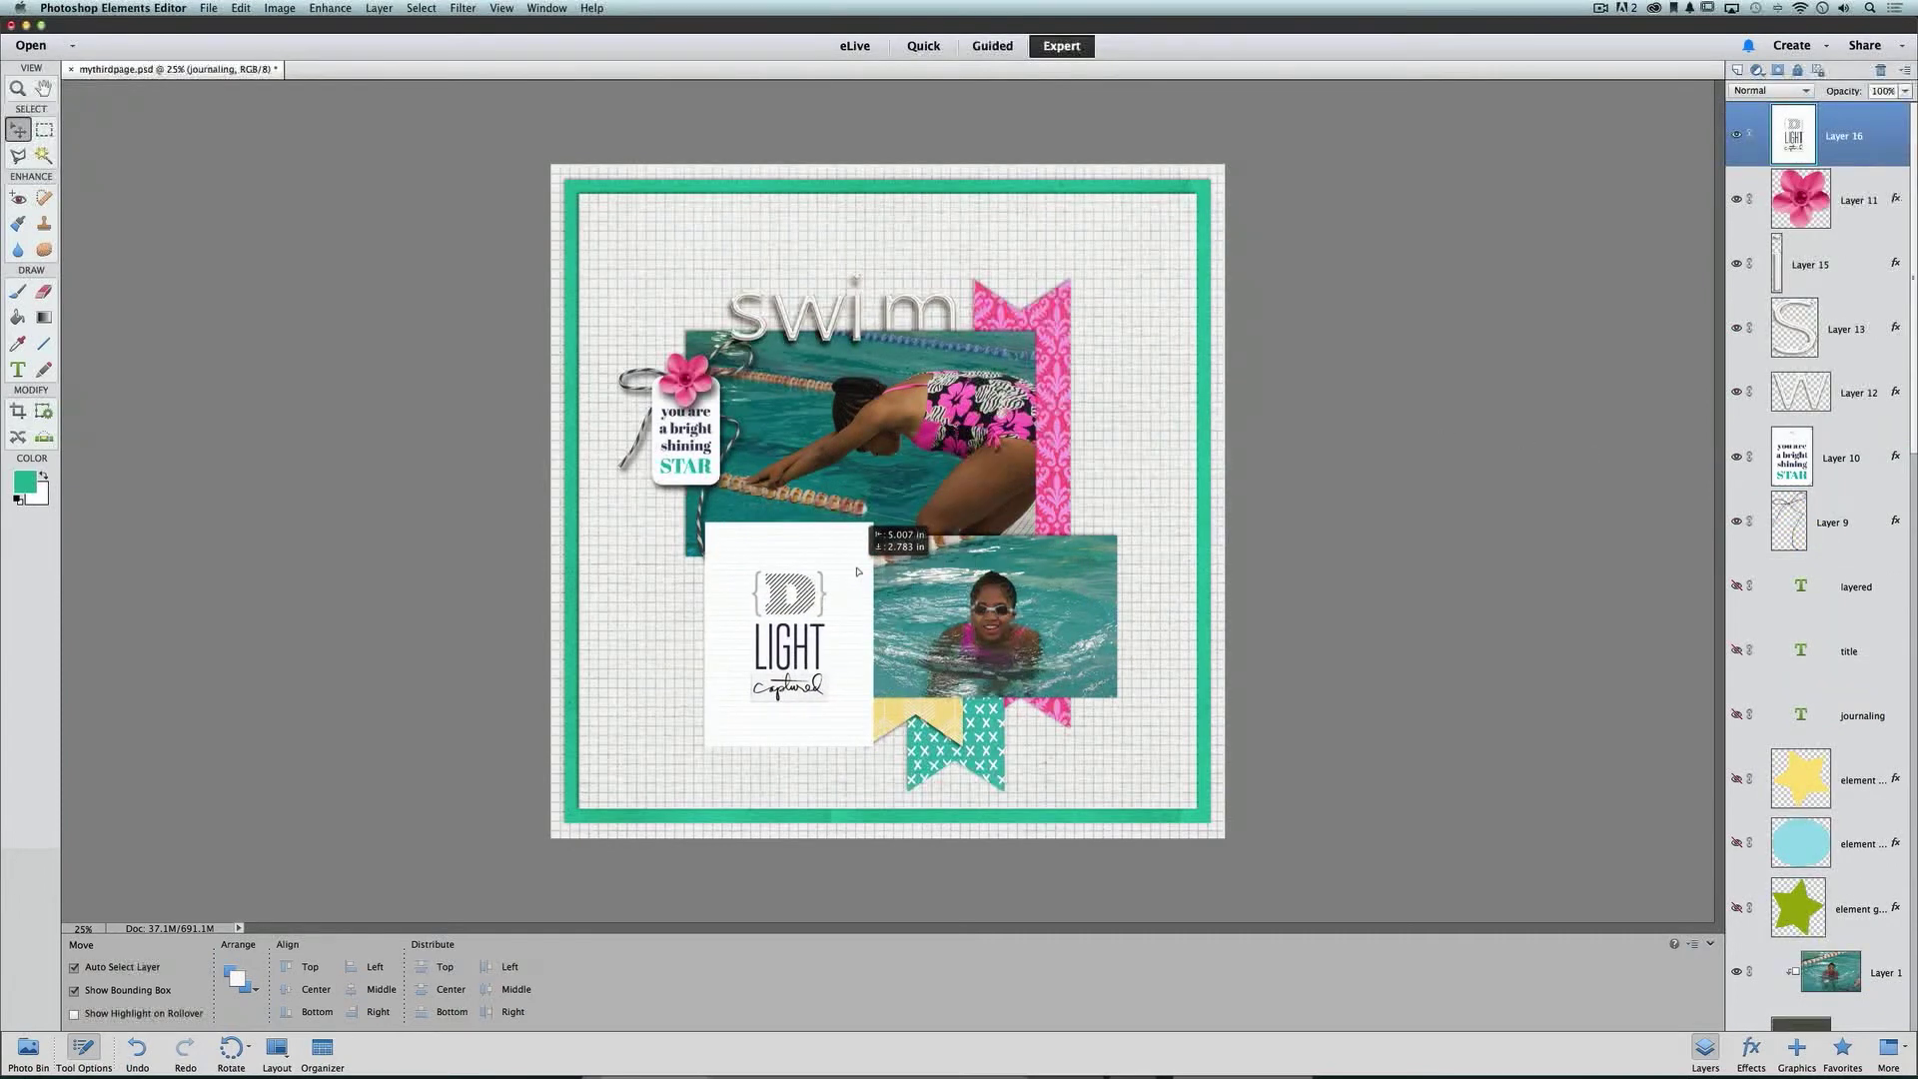
scroll(1818, 450, "down", 4)
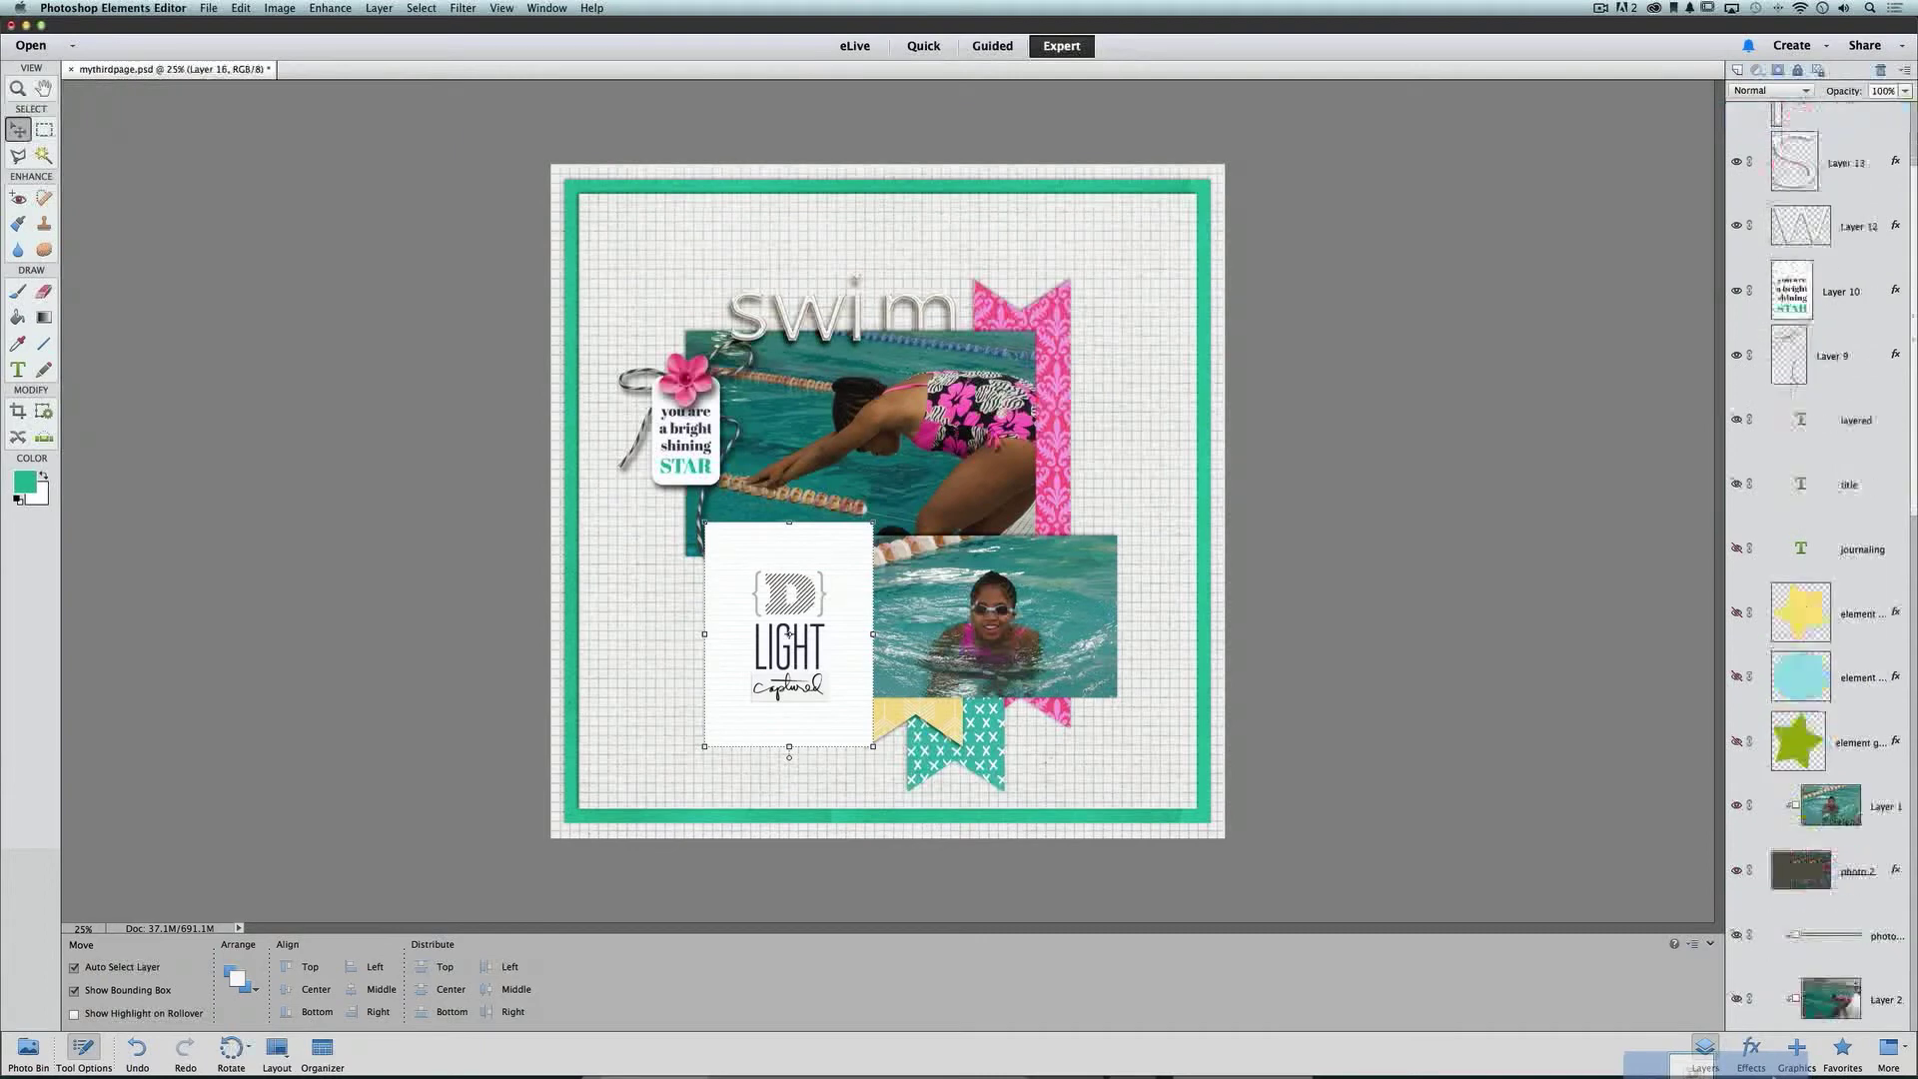
left_click_drag(1699, 1067, 1849, 900)
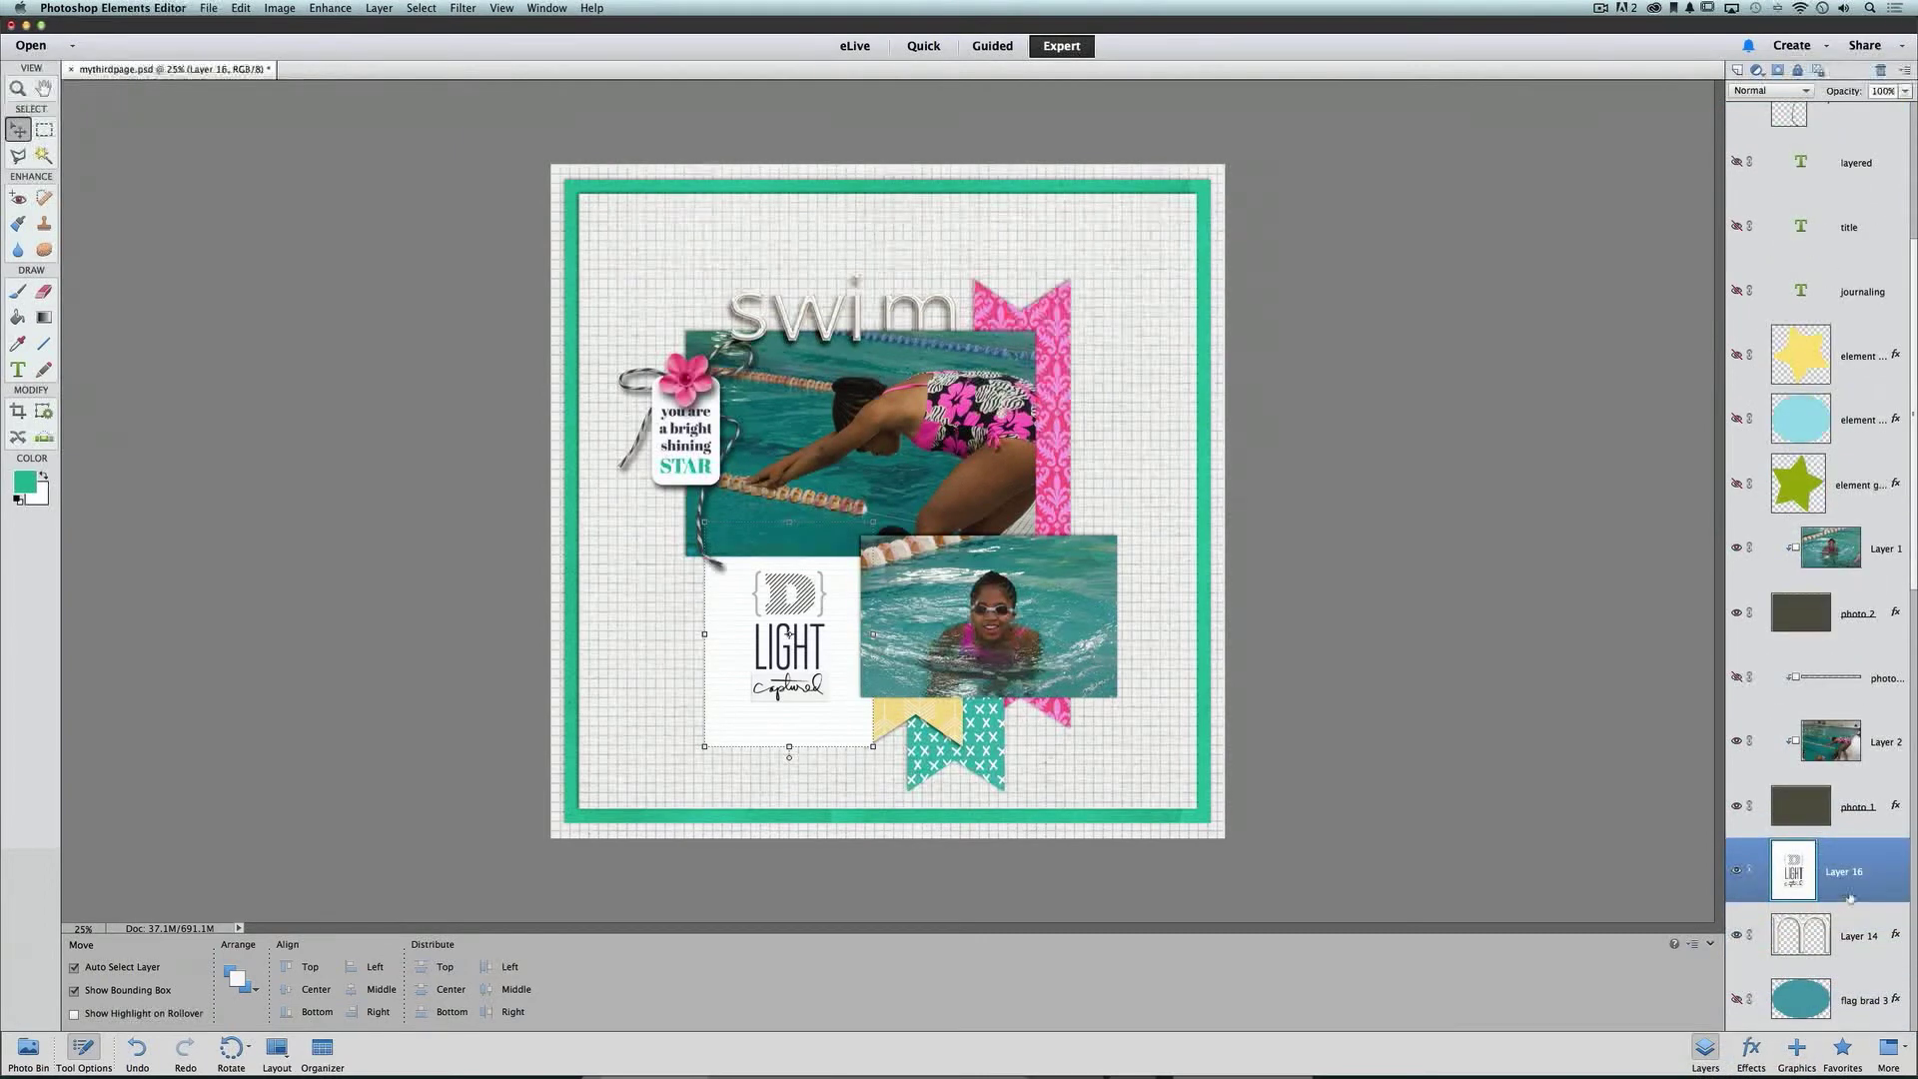
left_click_drag(838, 642, 828, 653)
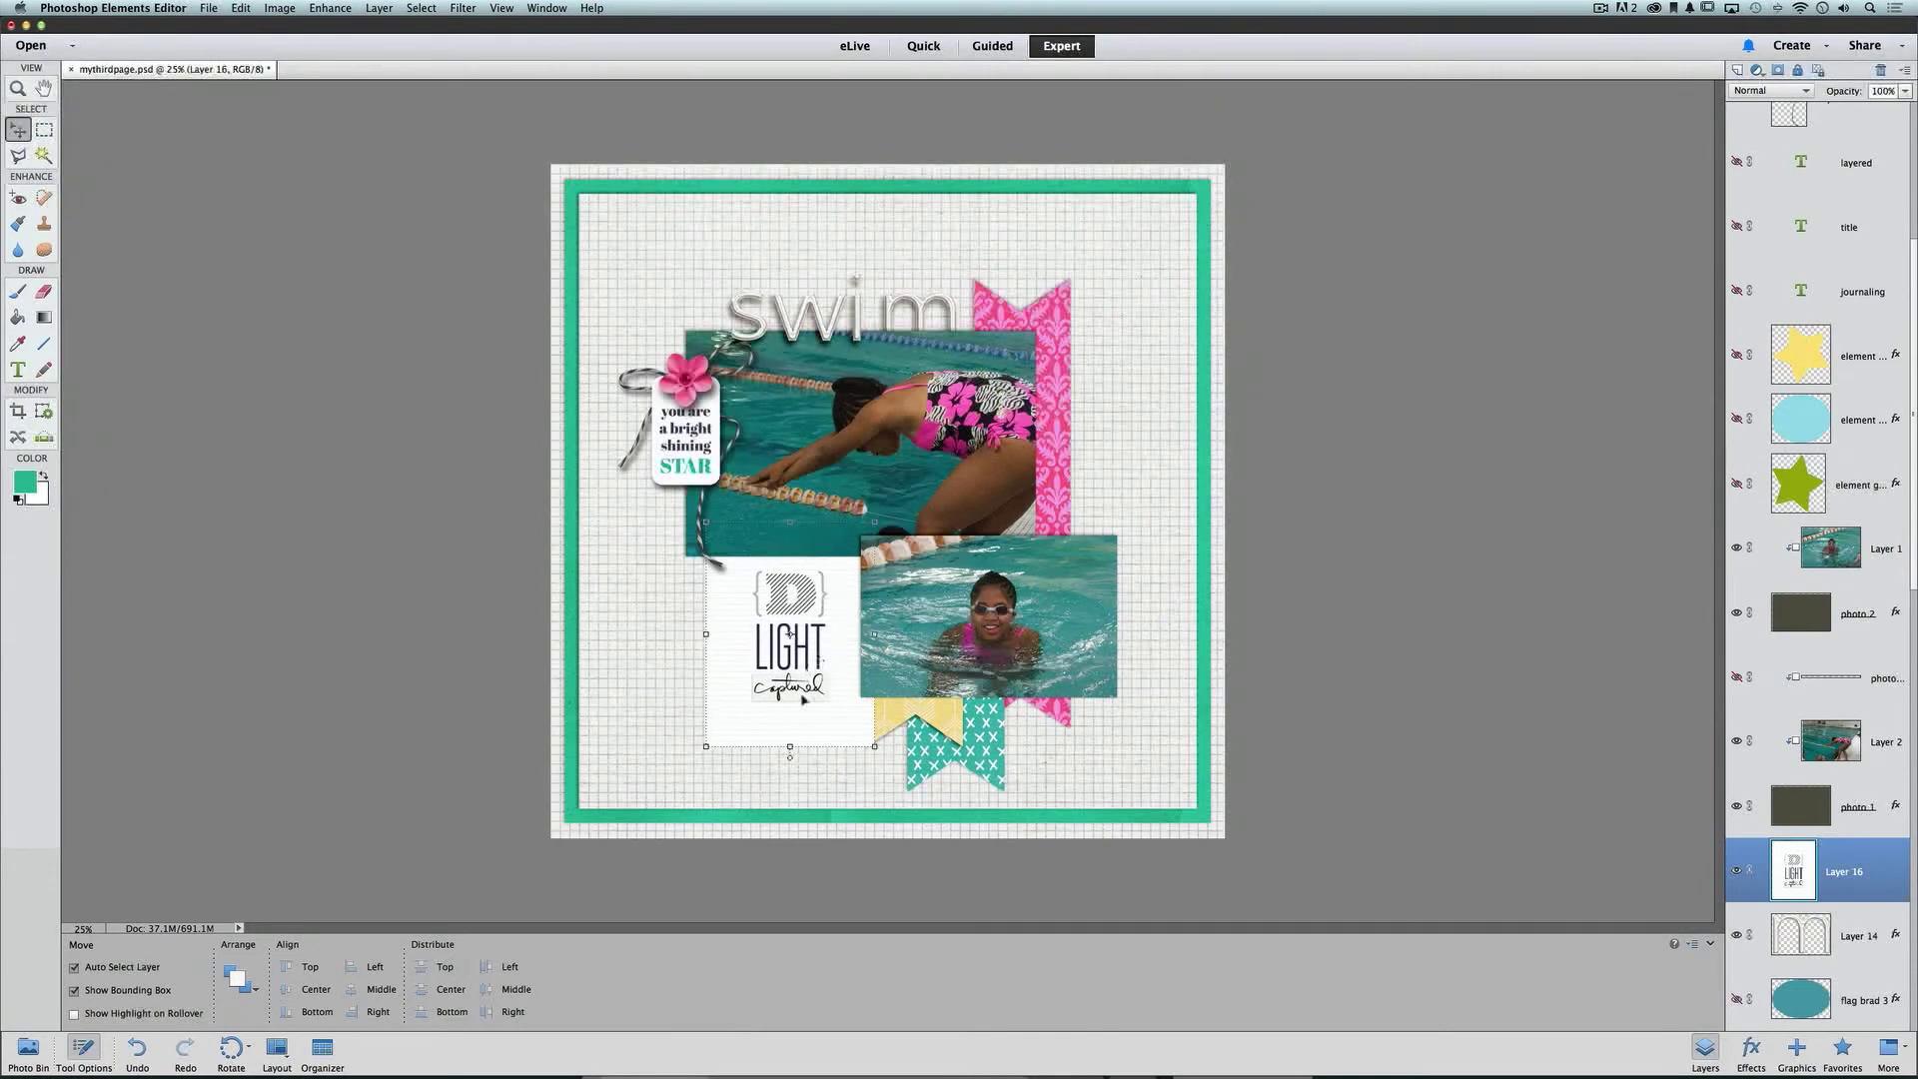
Step: Adjust the lighting angle of the photo 1 layer's drop shadow and save the page
double_click(1891, 806)
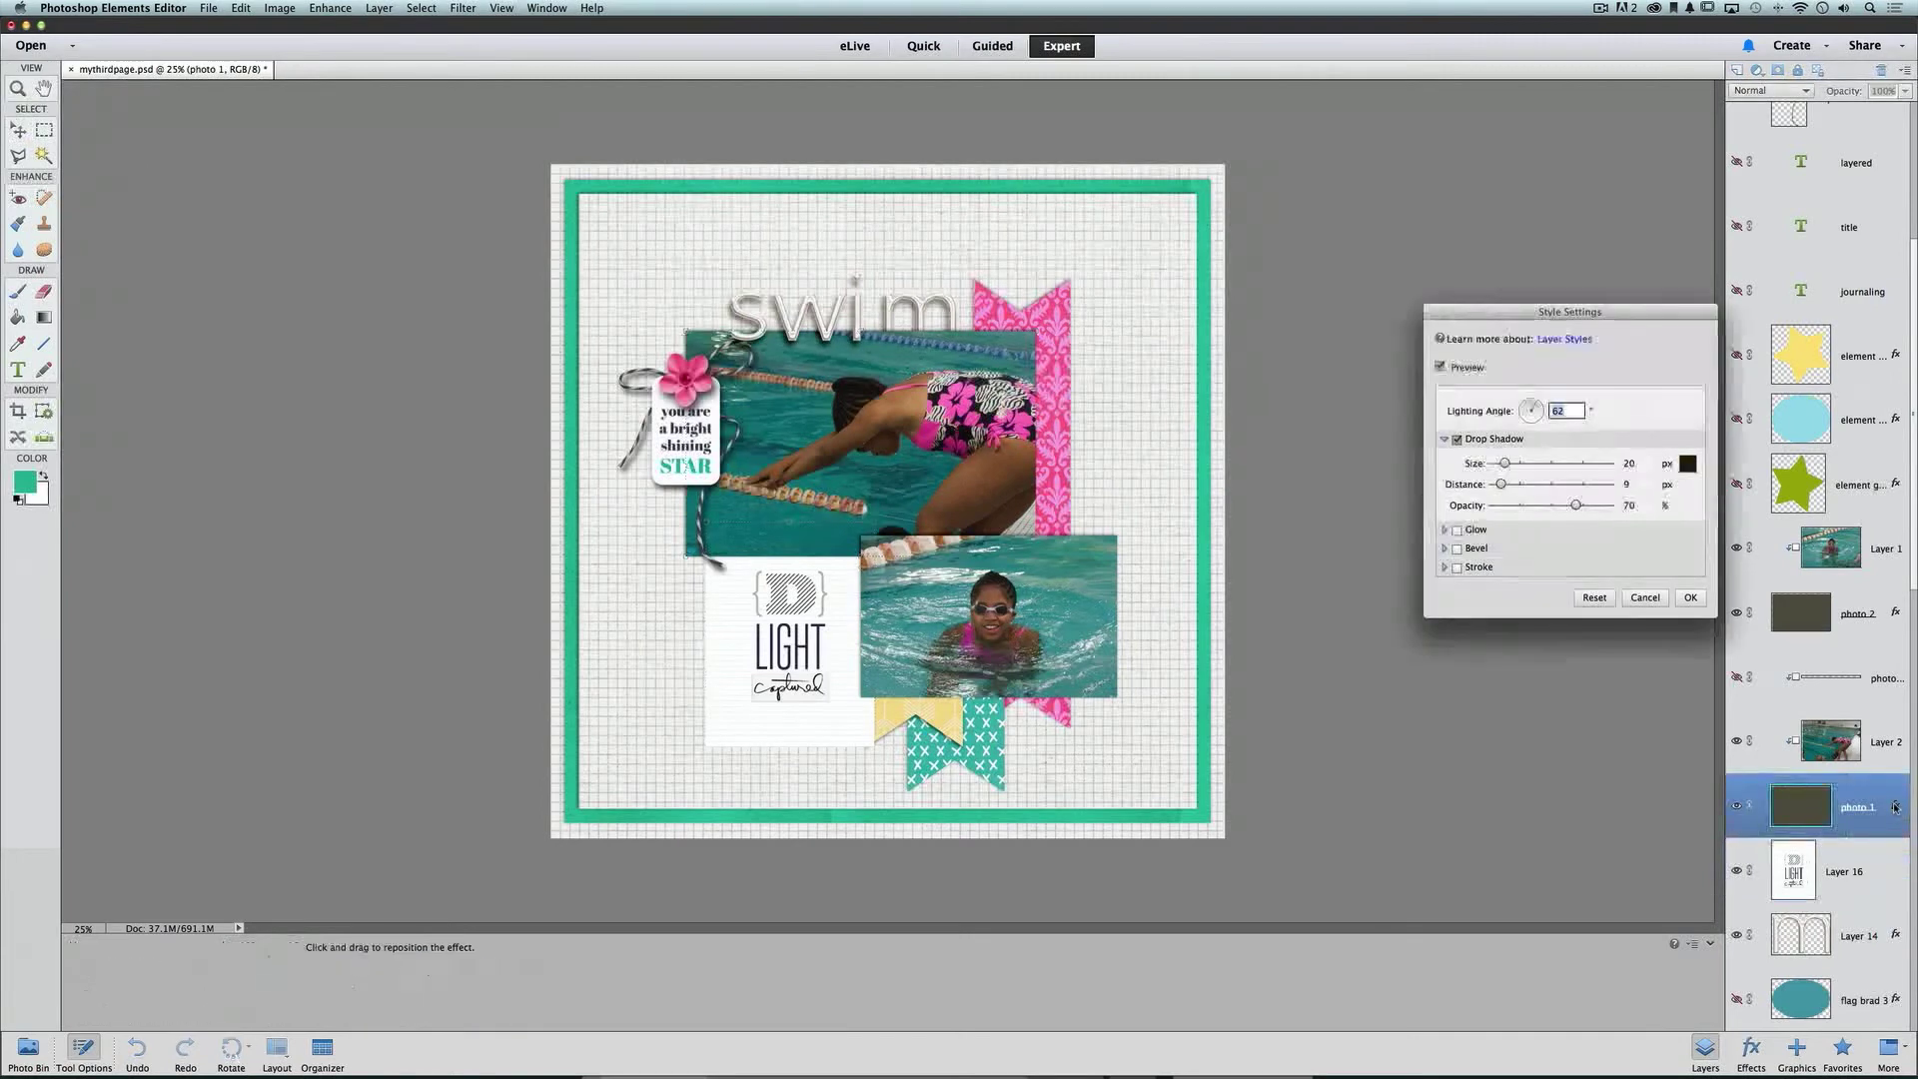
left_click_drag(1537, 408, 1545, 397)
key("Return")
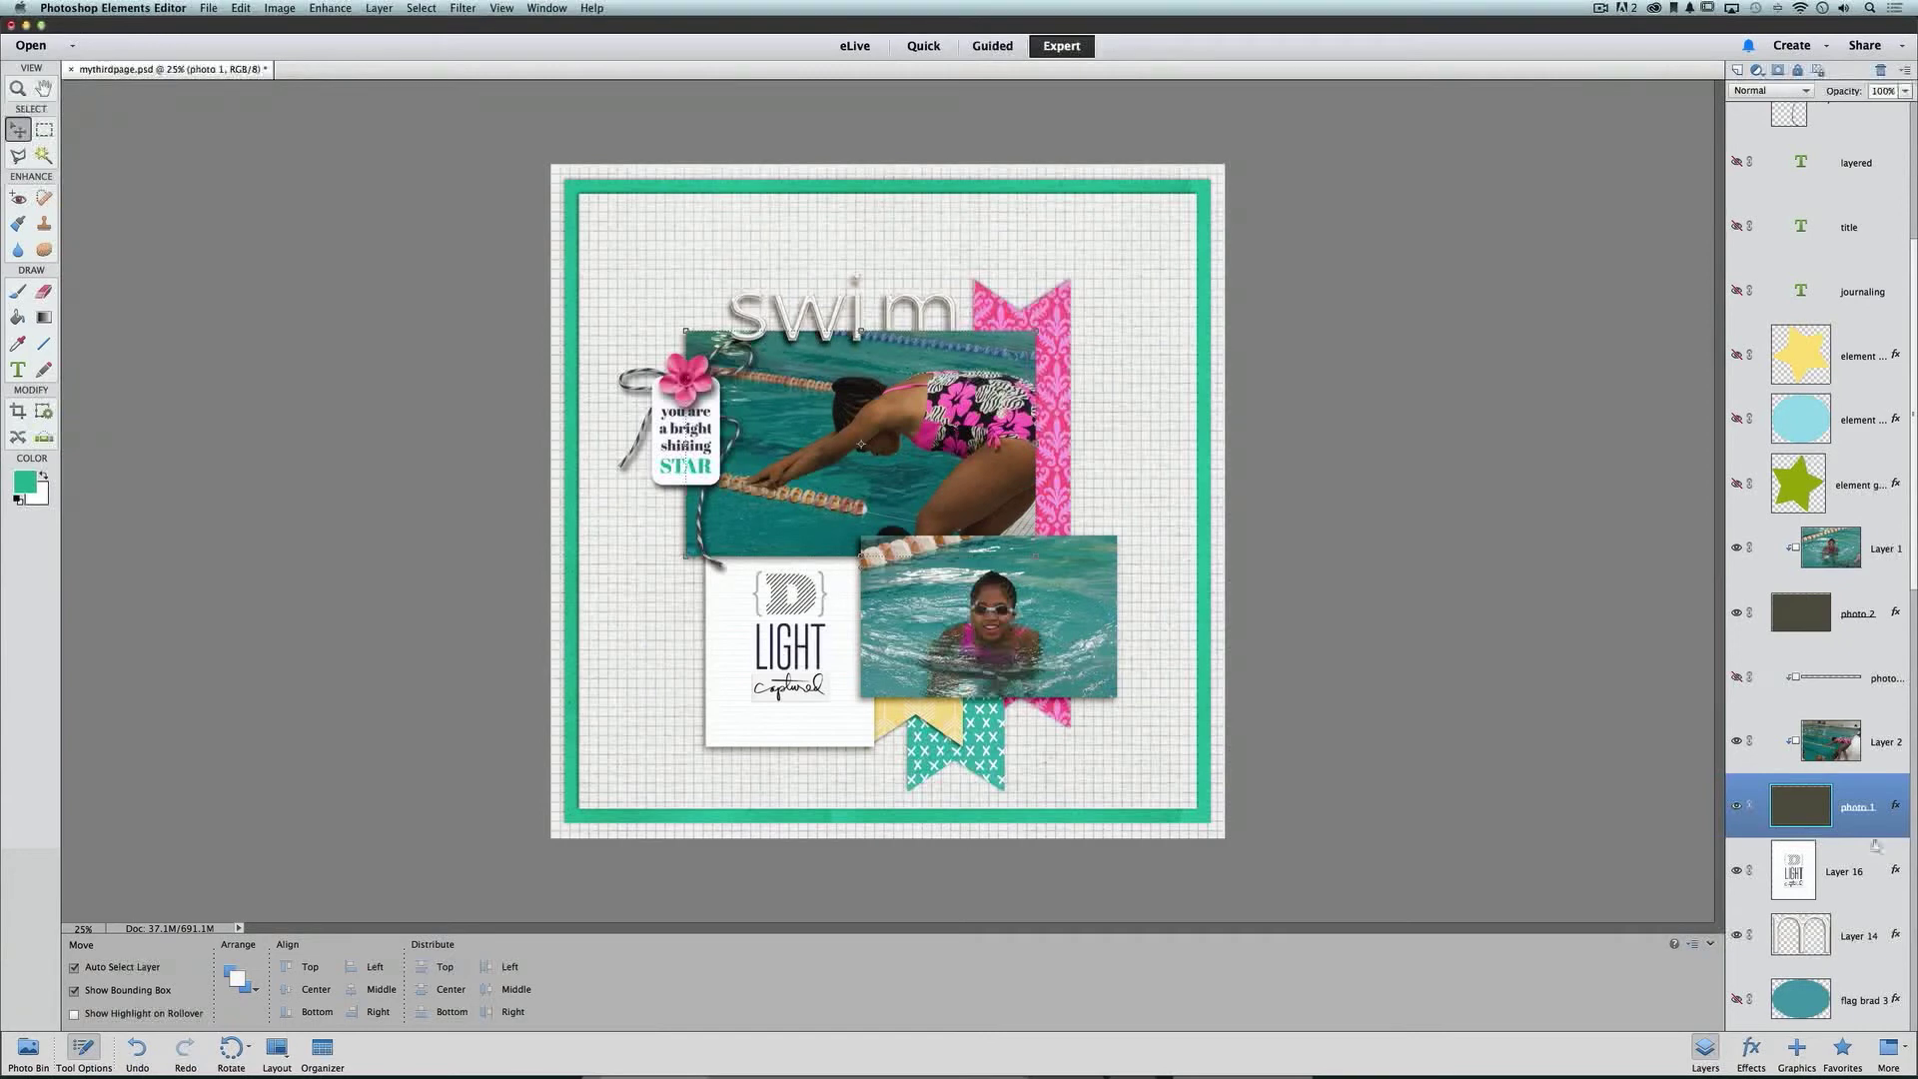
key("super+s")
Step: Duplicate the pink damask paper, Layer 6, and move the copy directly above the green paper, Layer 5
left_click(1062, 315)
scroll(1758, 644, "down", 5)
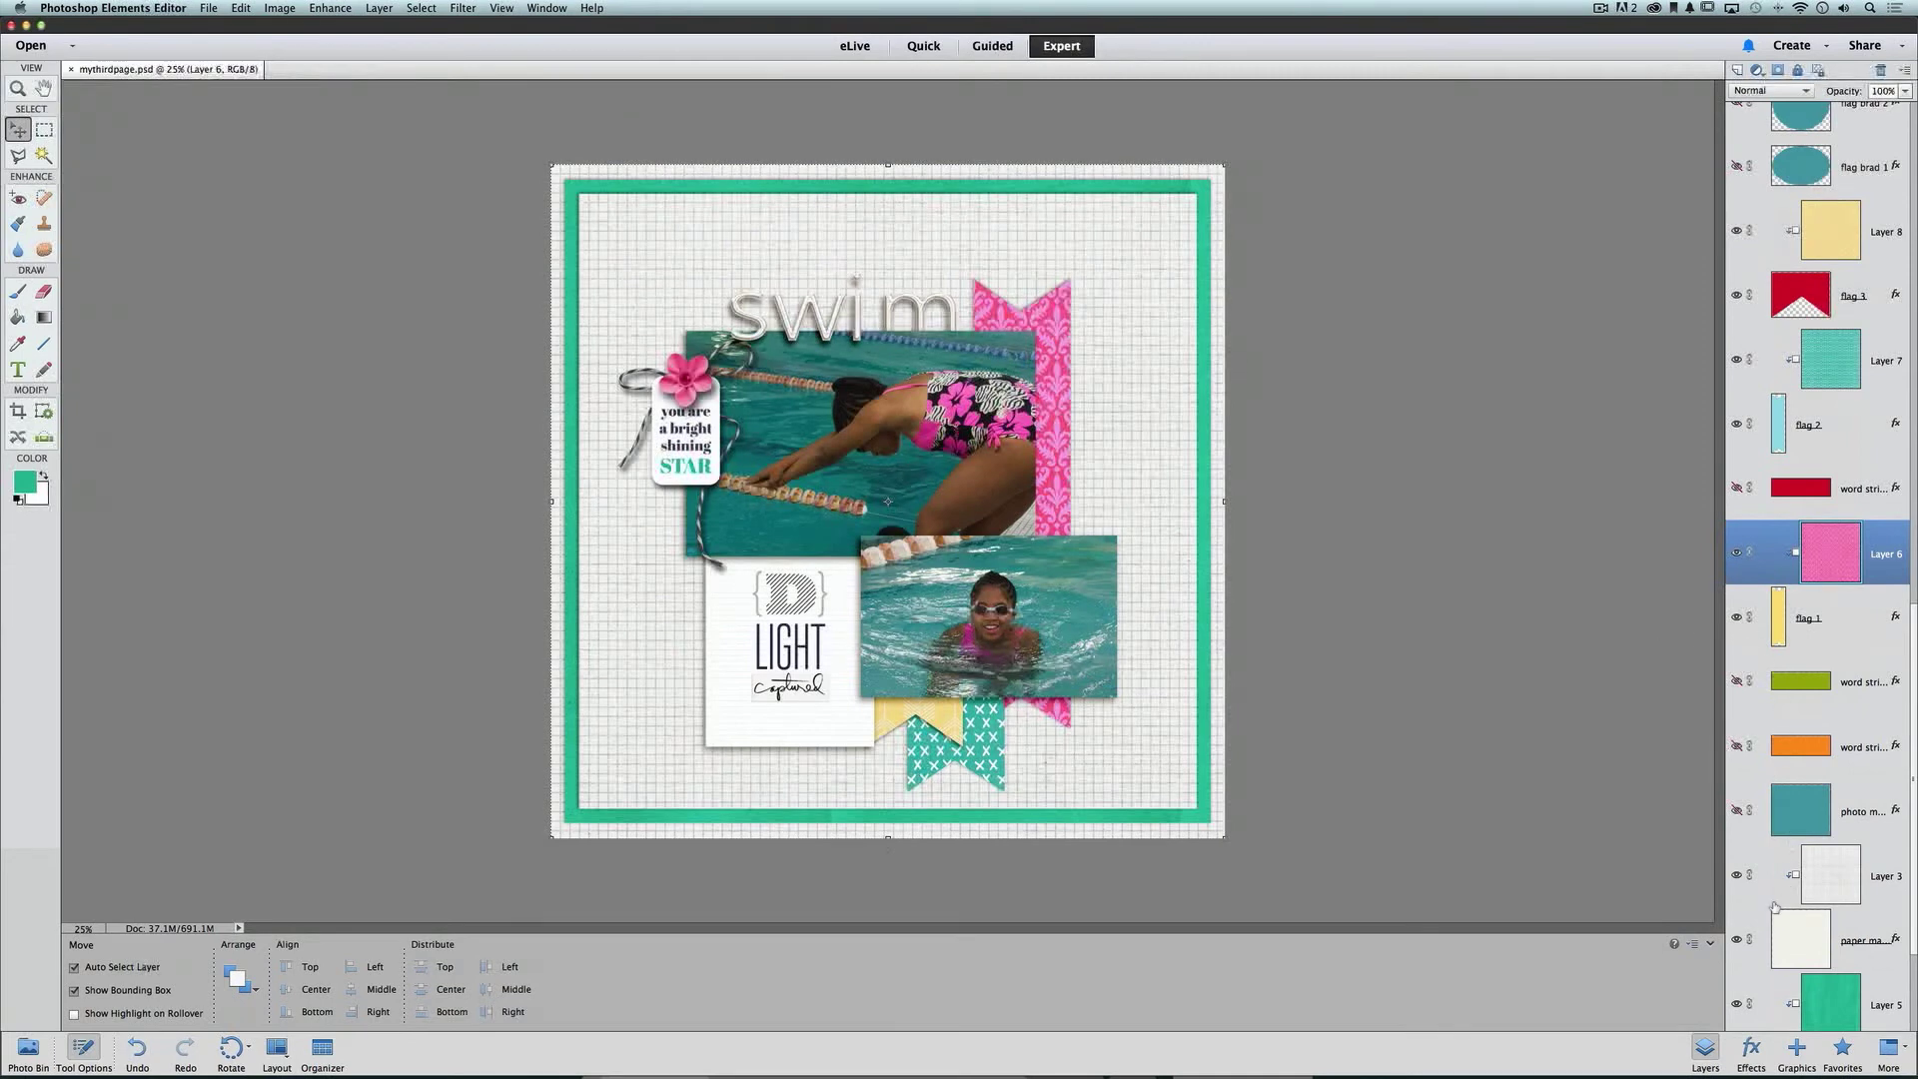
scroll(1775, 906, "down", 2)
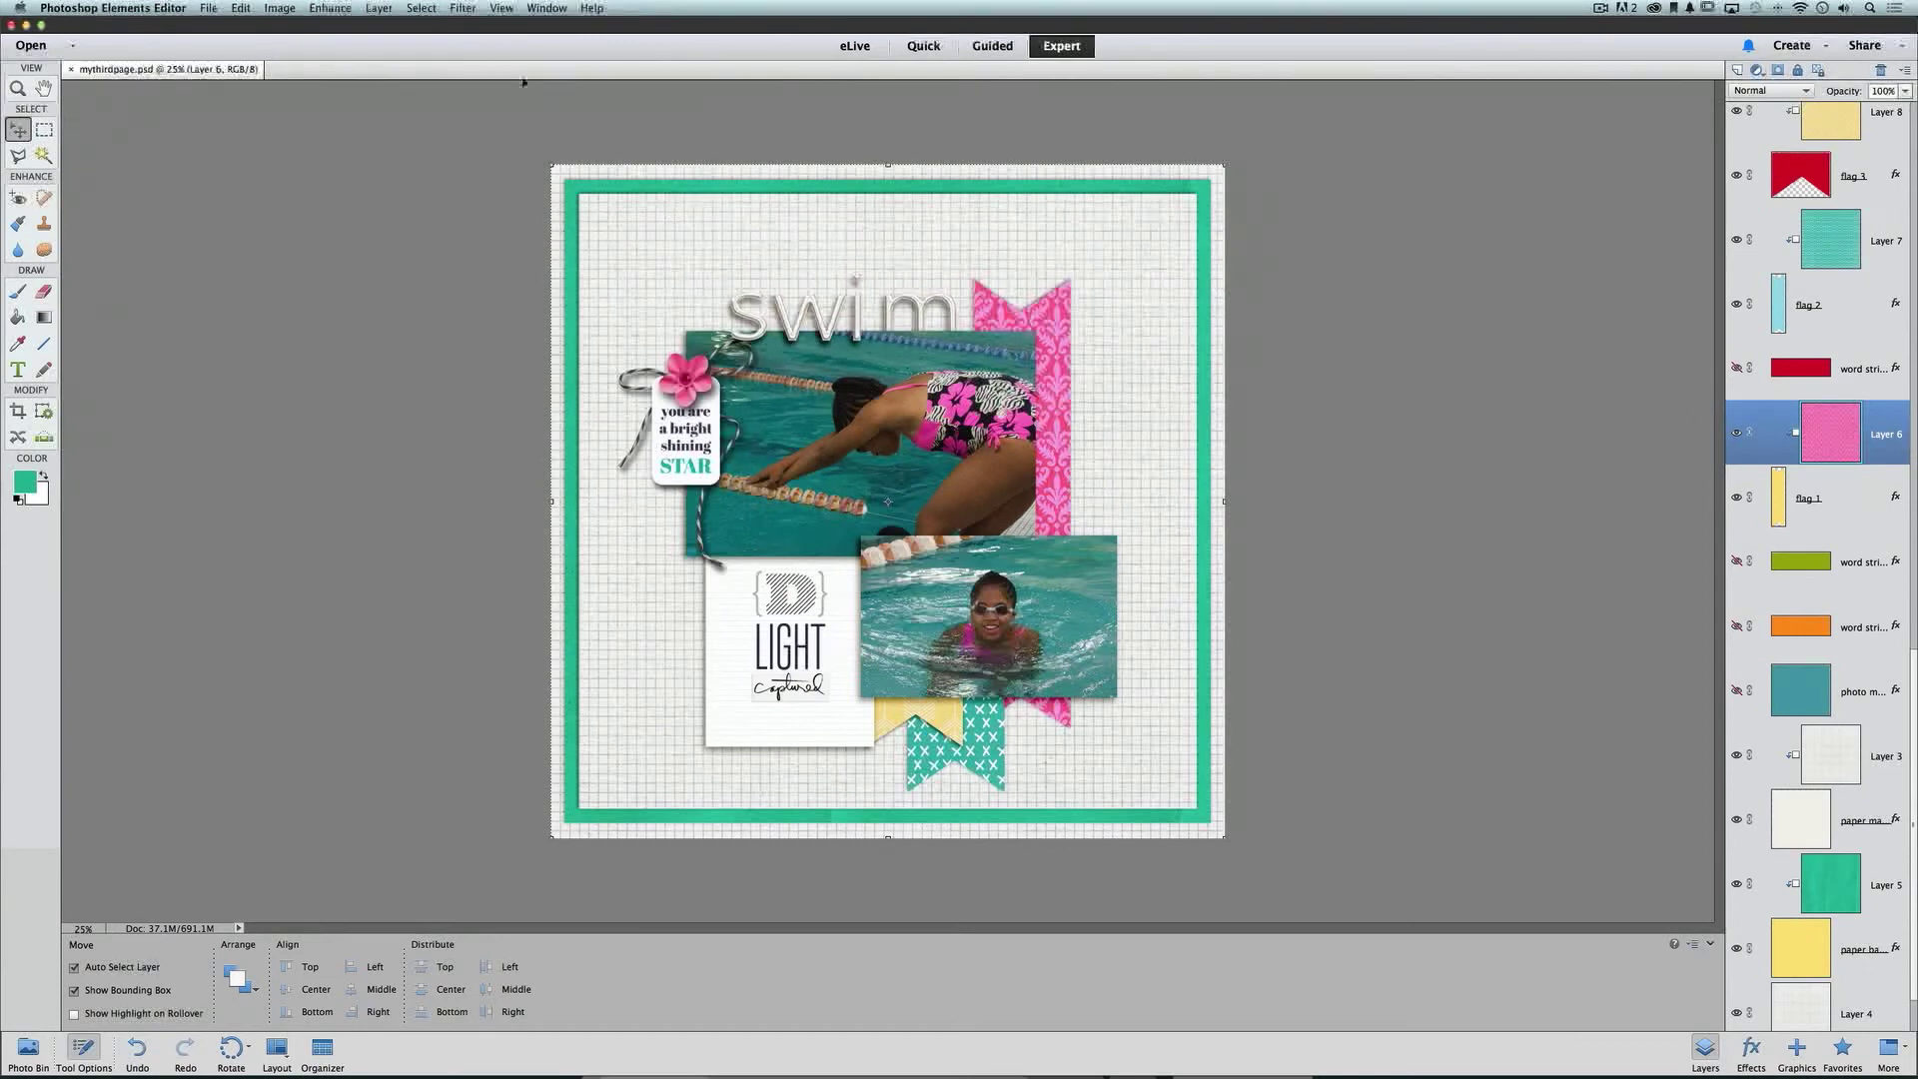
left_click(384, 8)
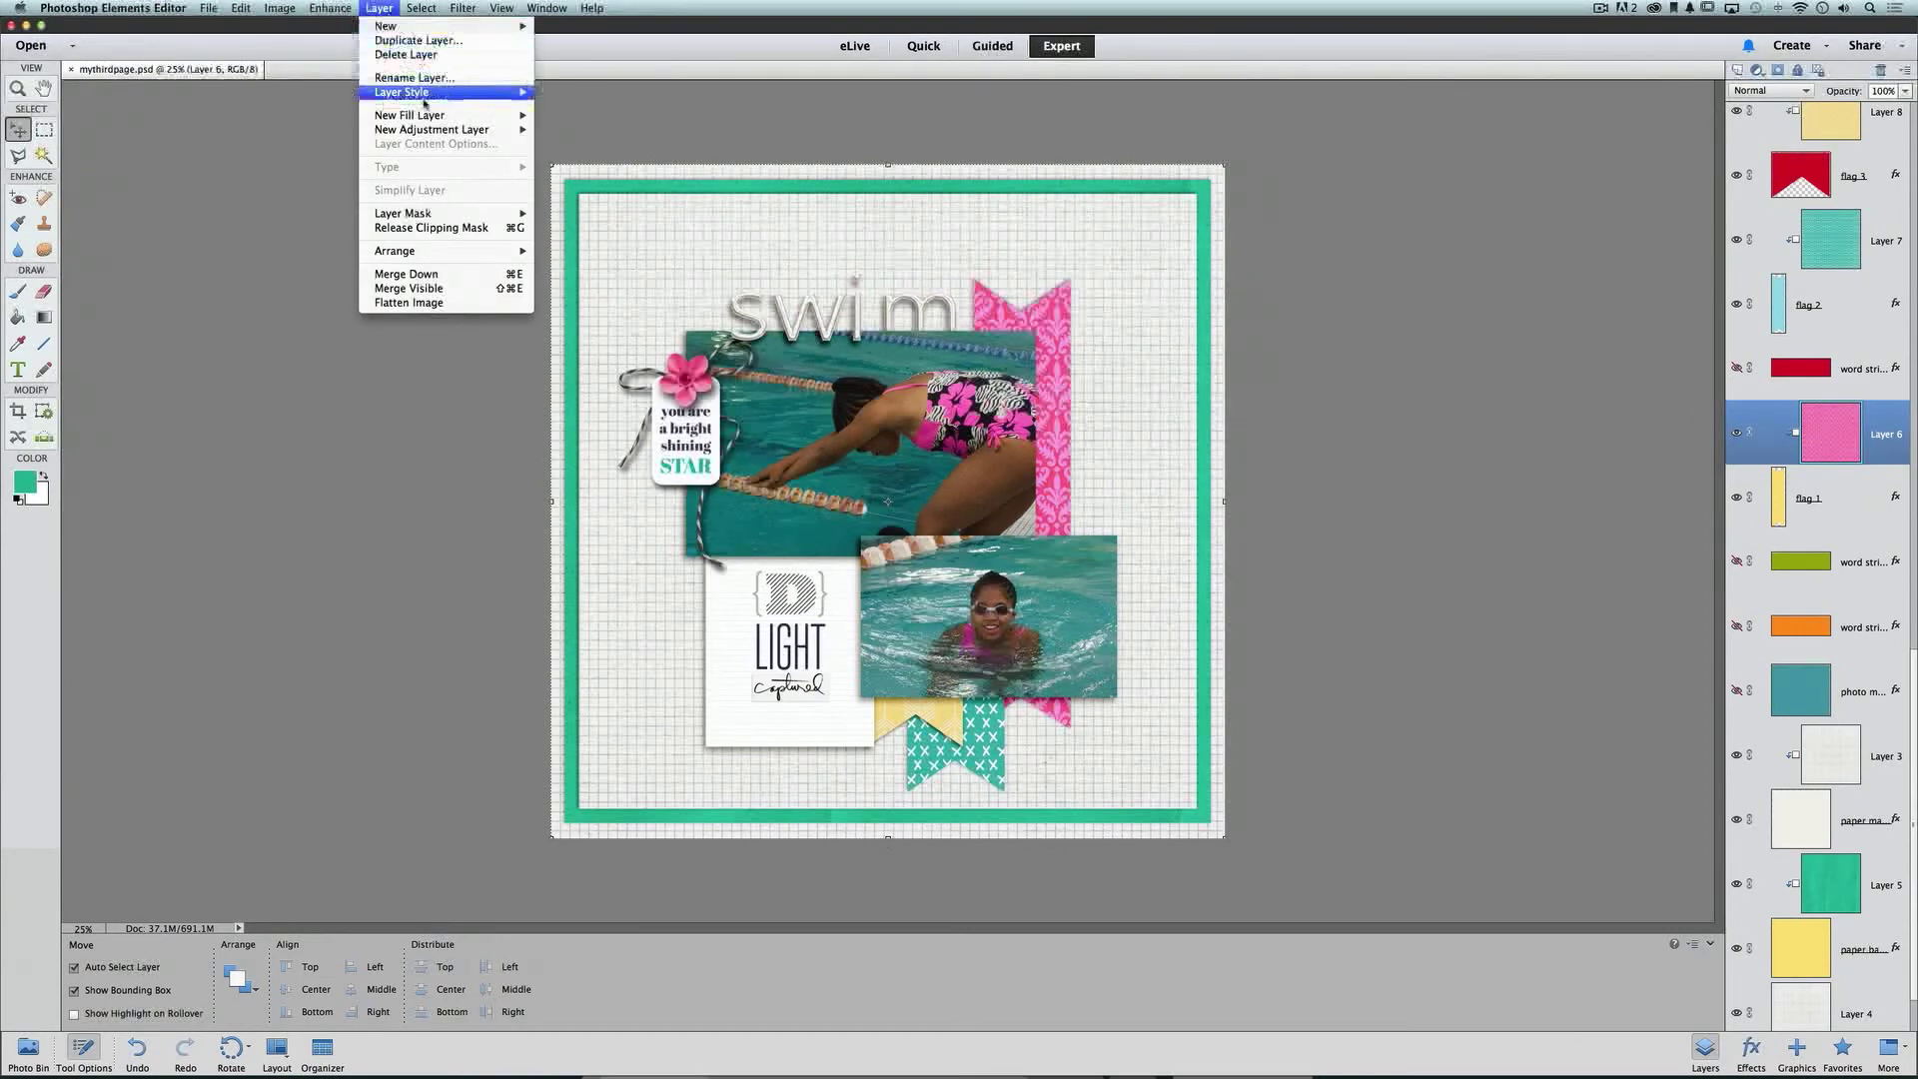
left_click(490, 44)
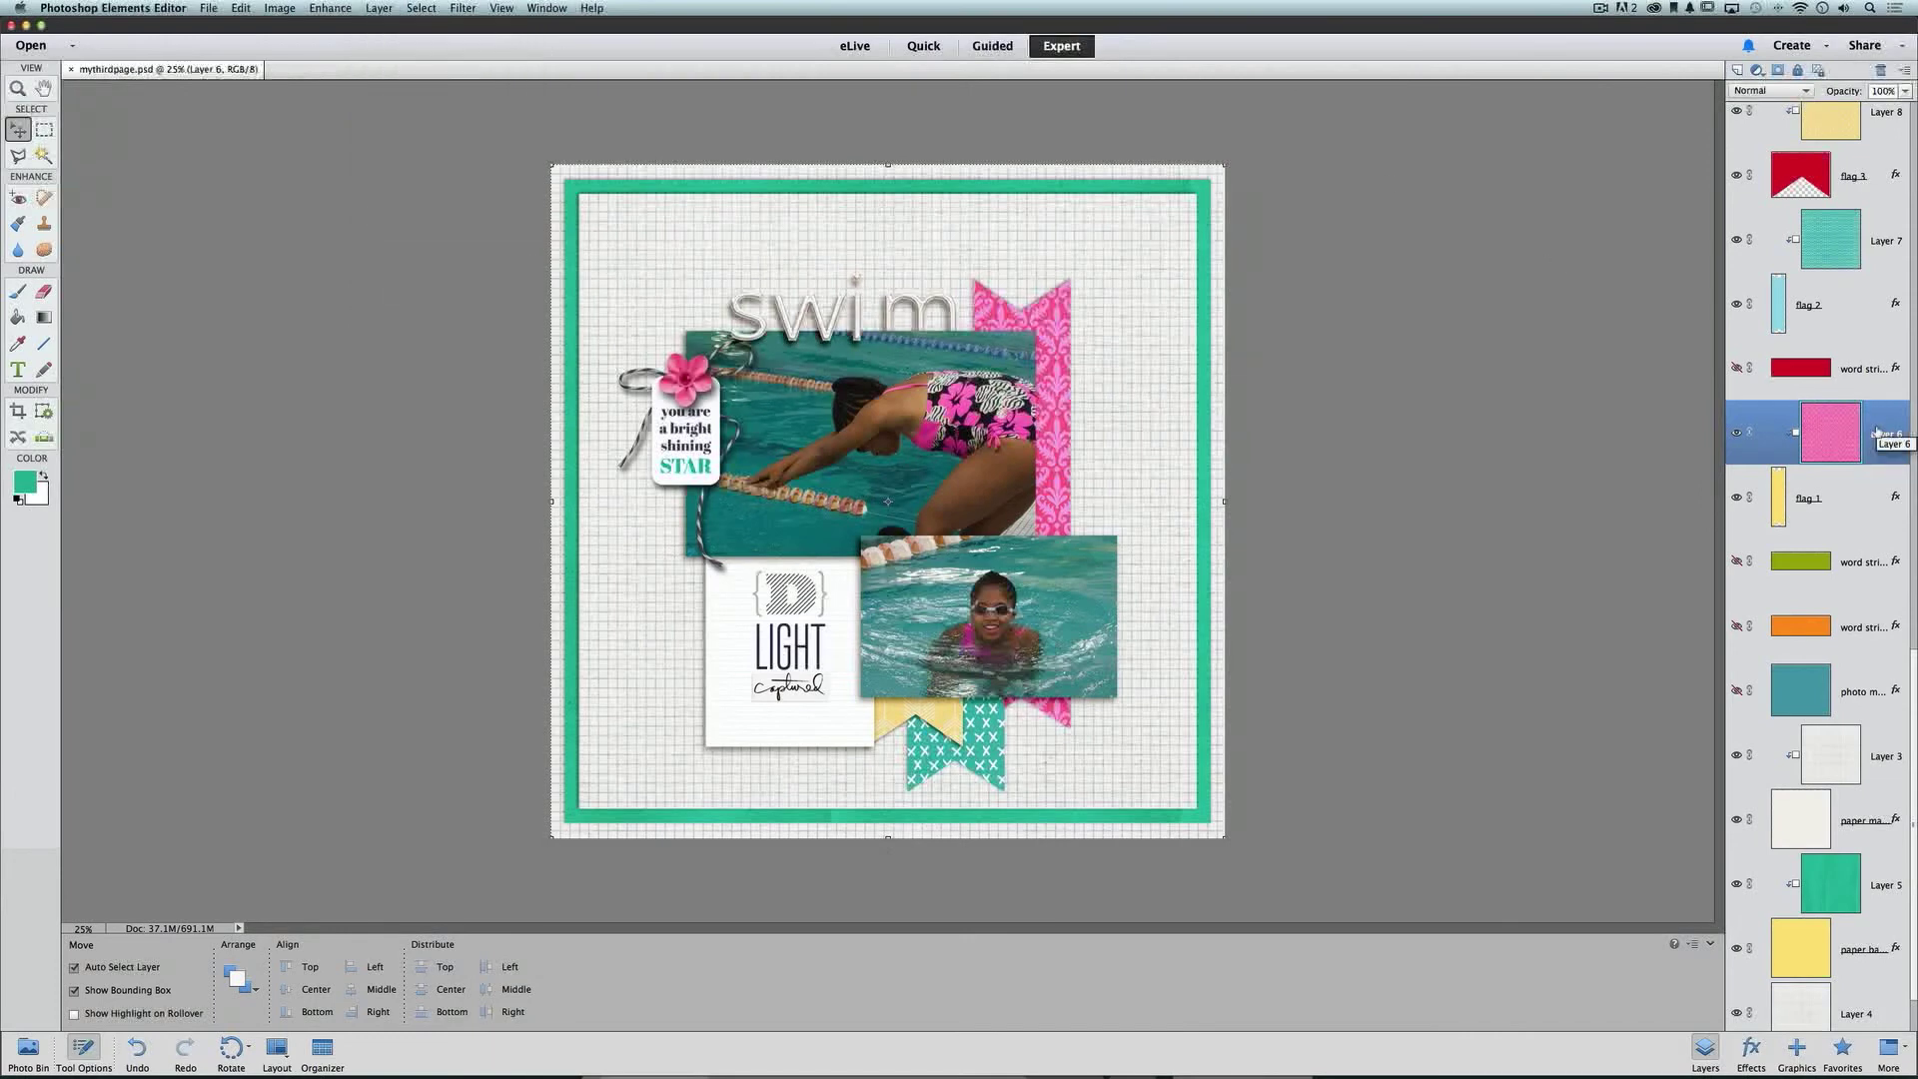
key("super+j")
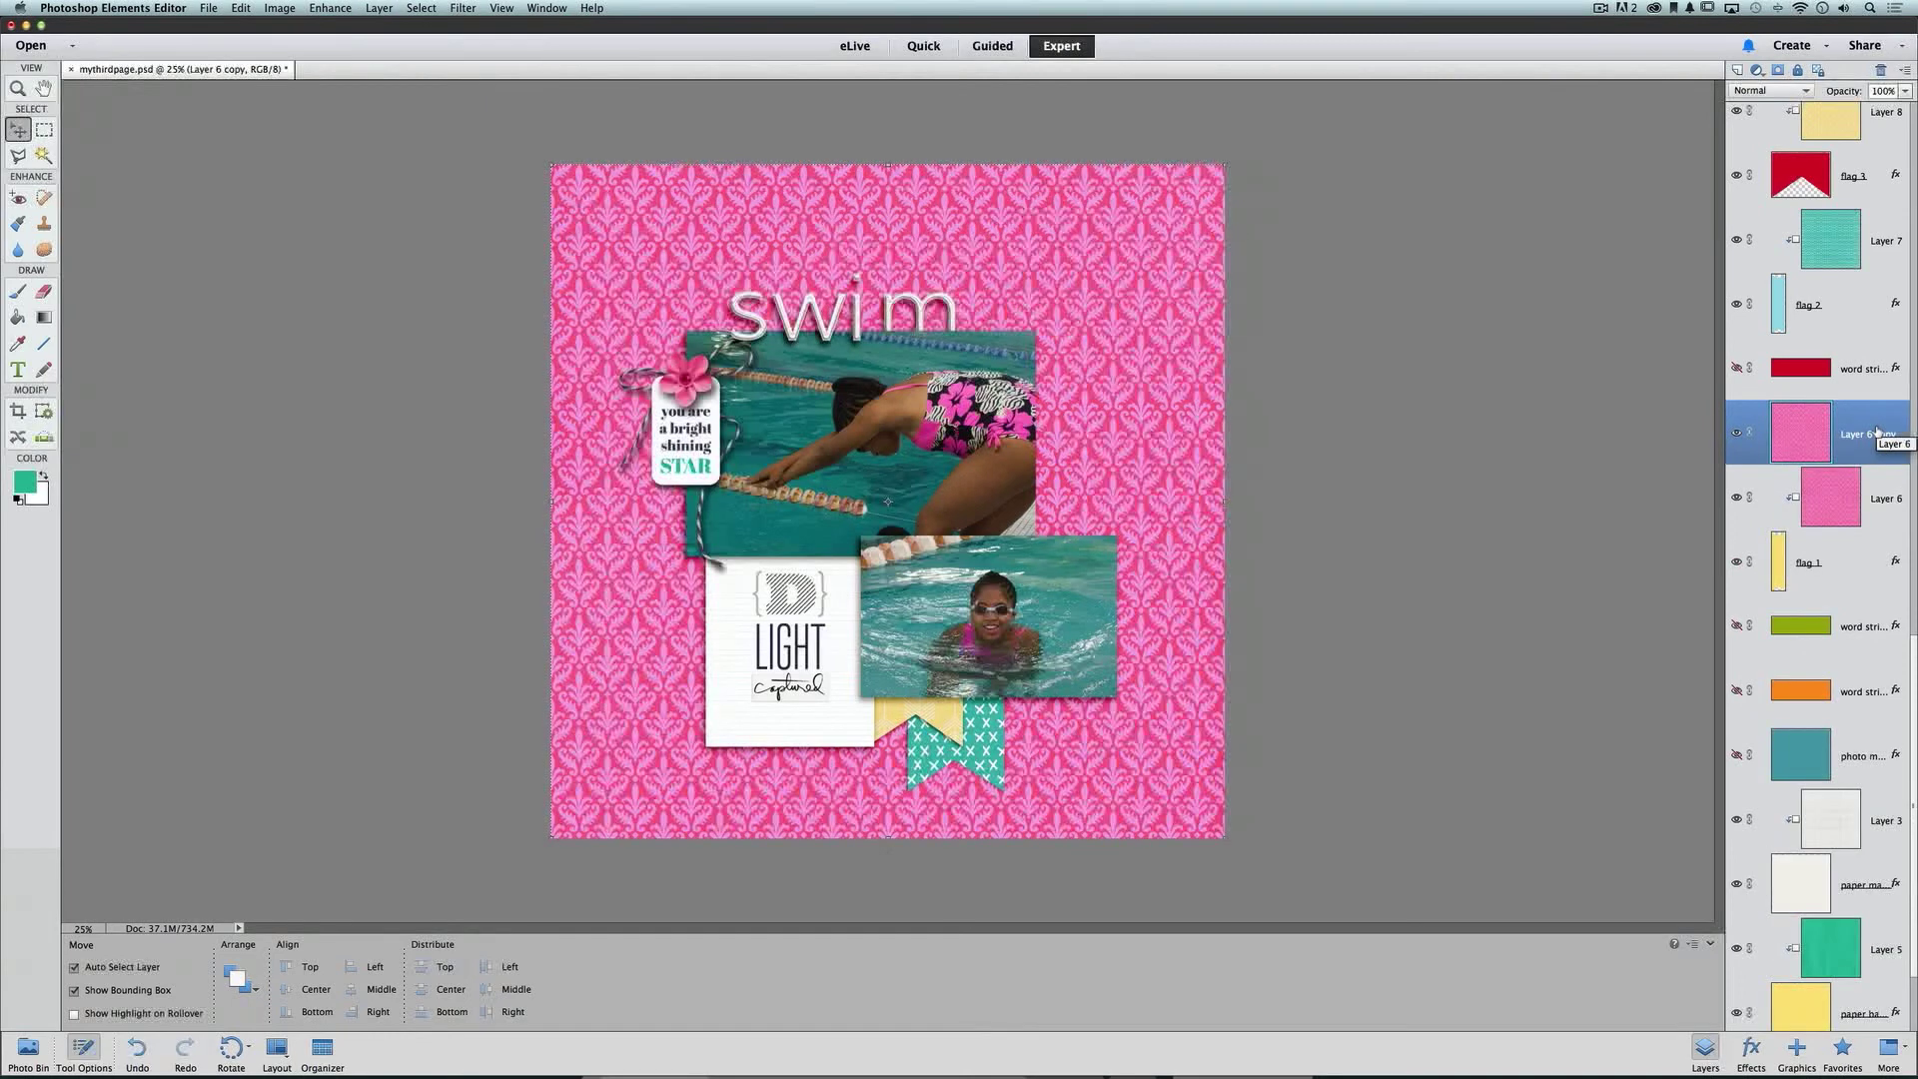
double_click(1852, 428)
left_click_drag(1863, 416, 1843, 895)
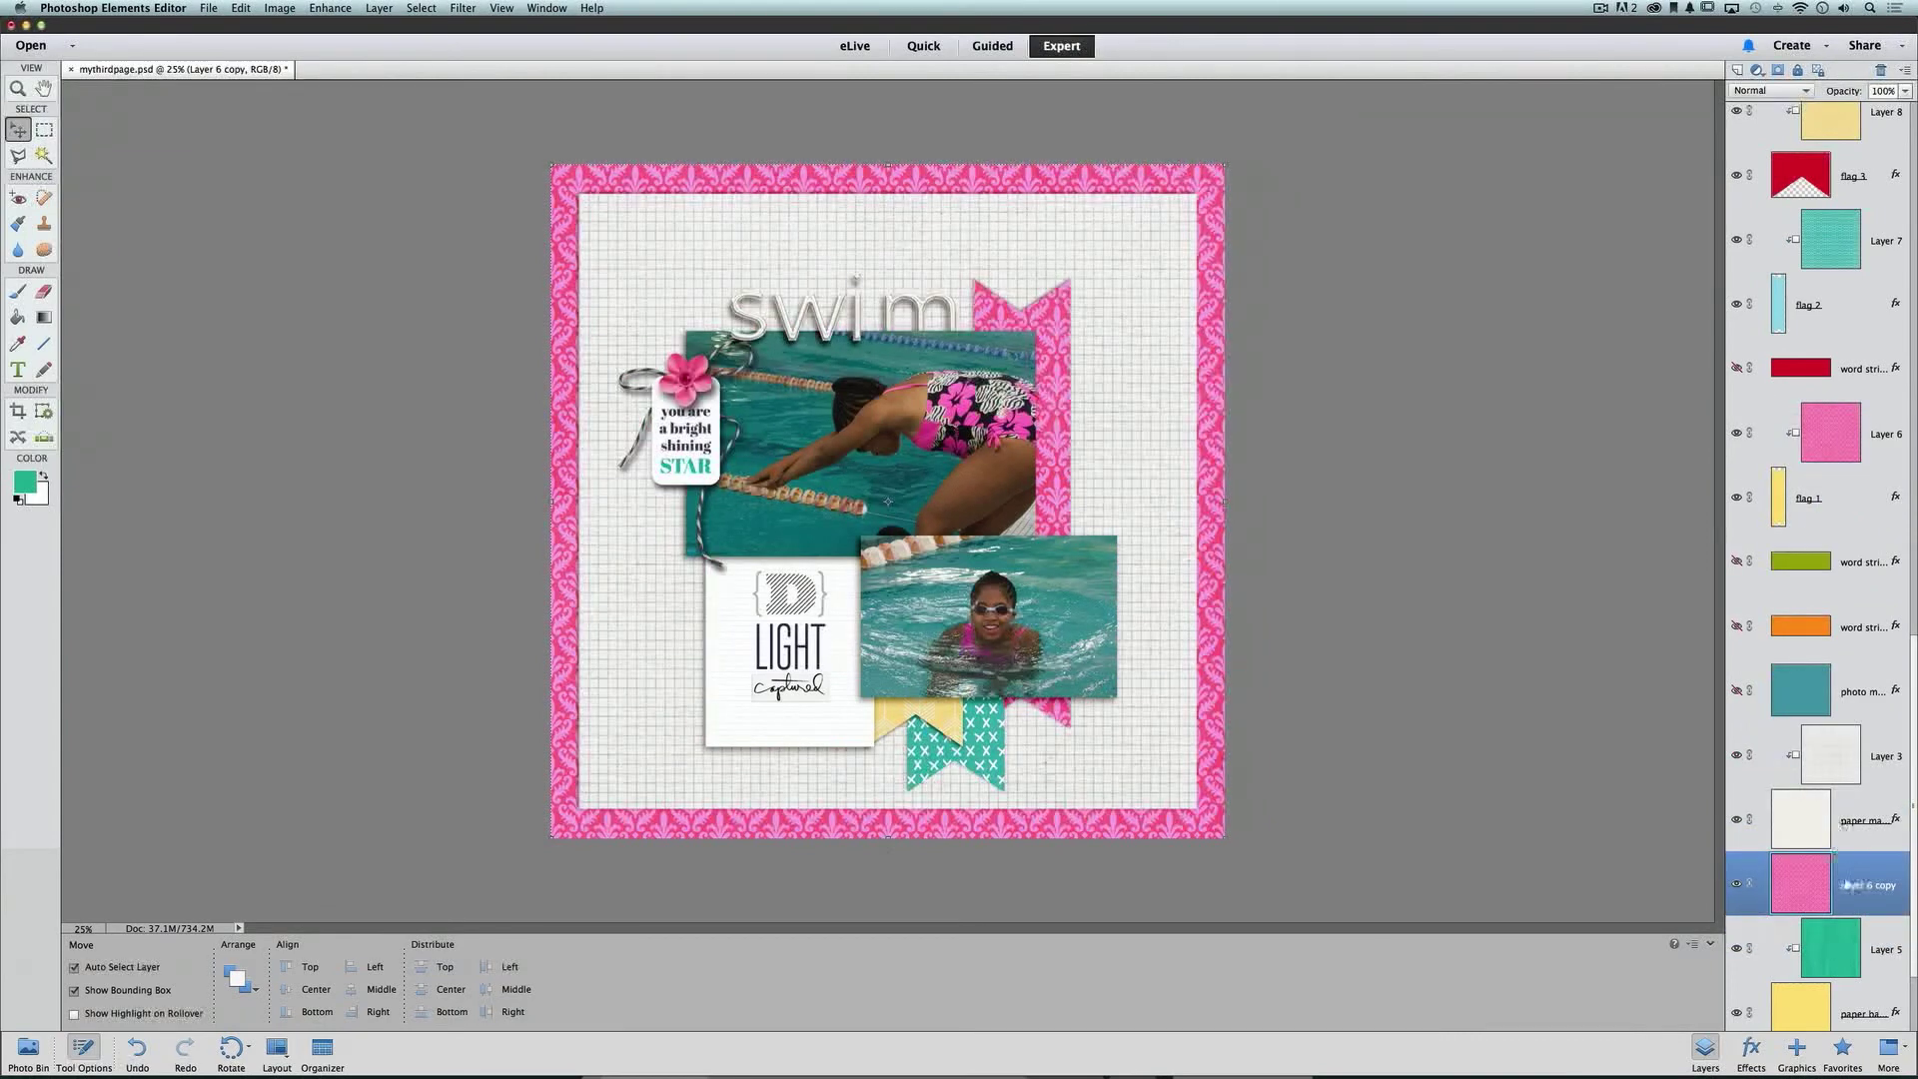
Step: Clip the pink paper copy to the border shape and shift it left until it covers only about the left third of the border
scroll(1854, 887, "down", 2)
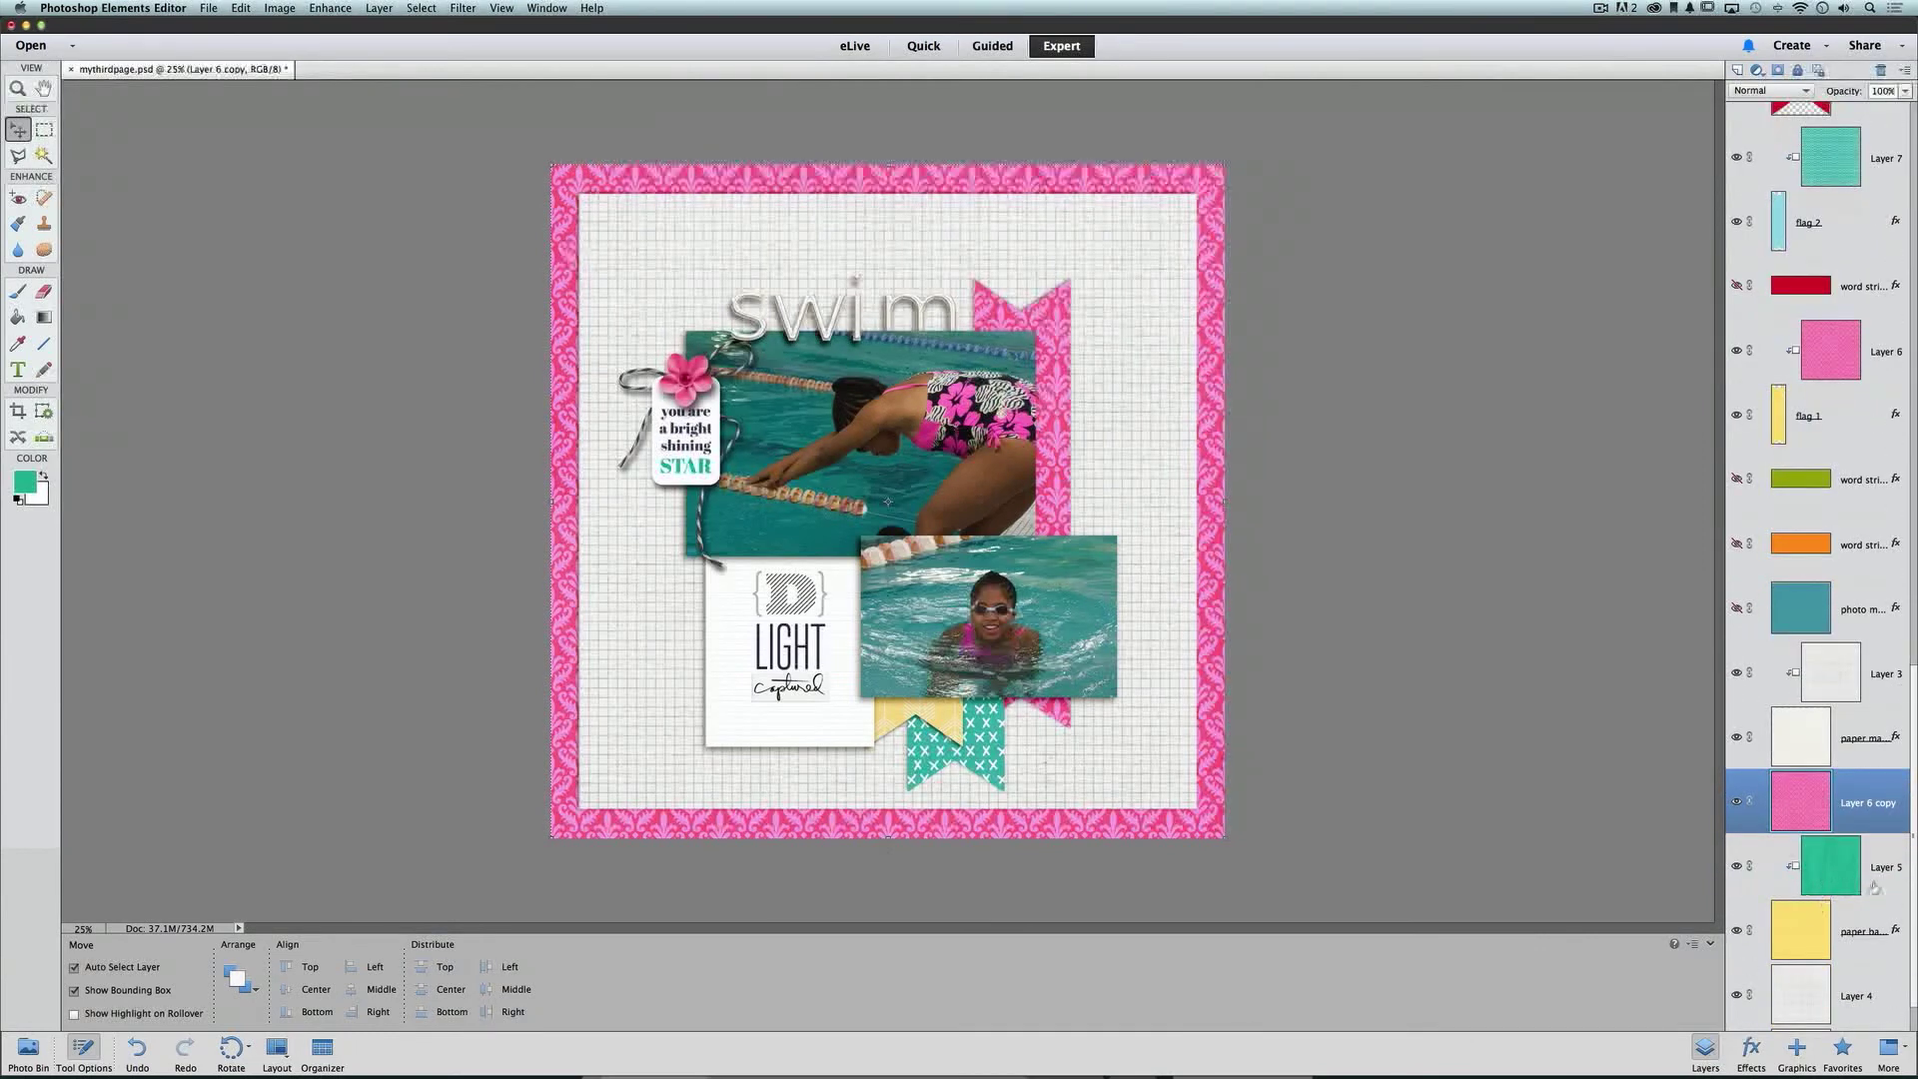
key("super+g")
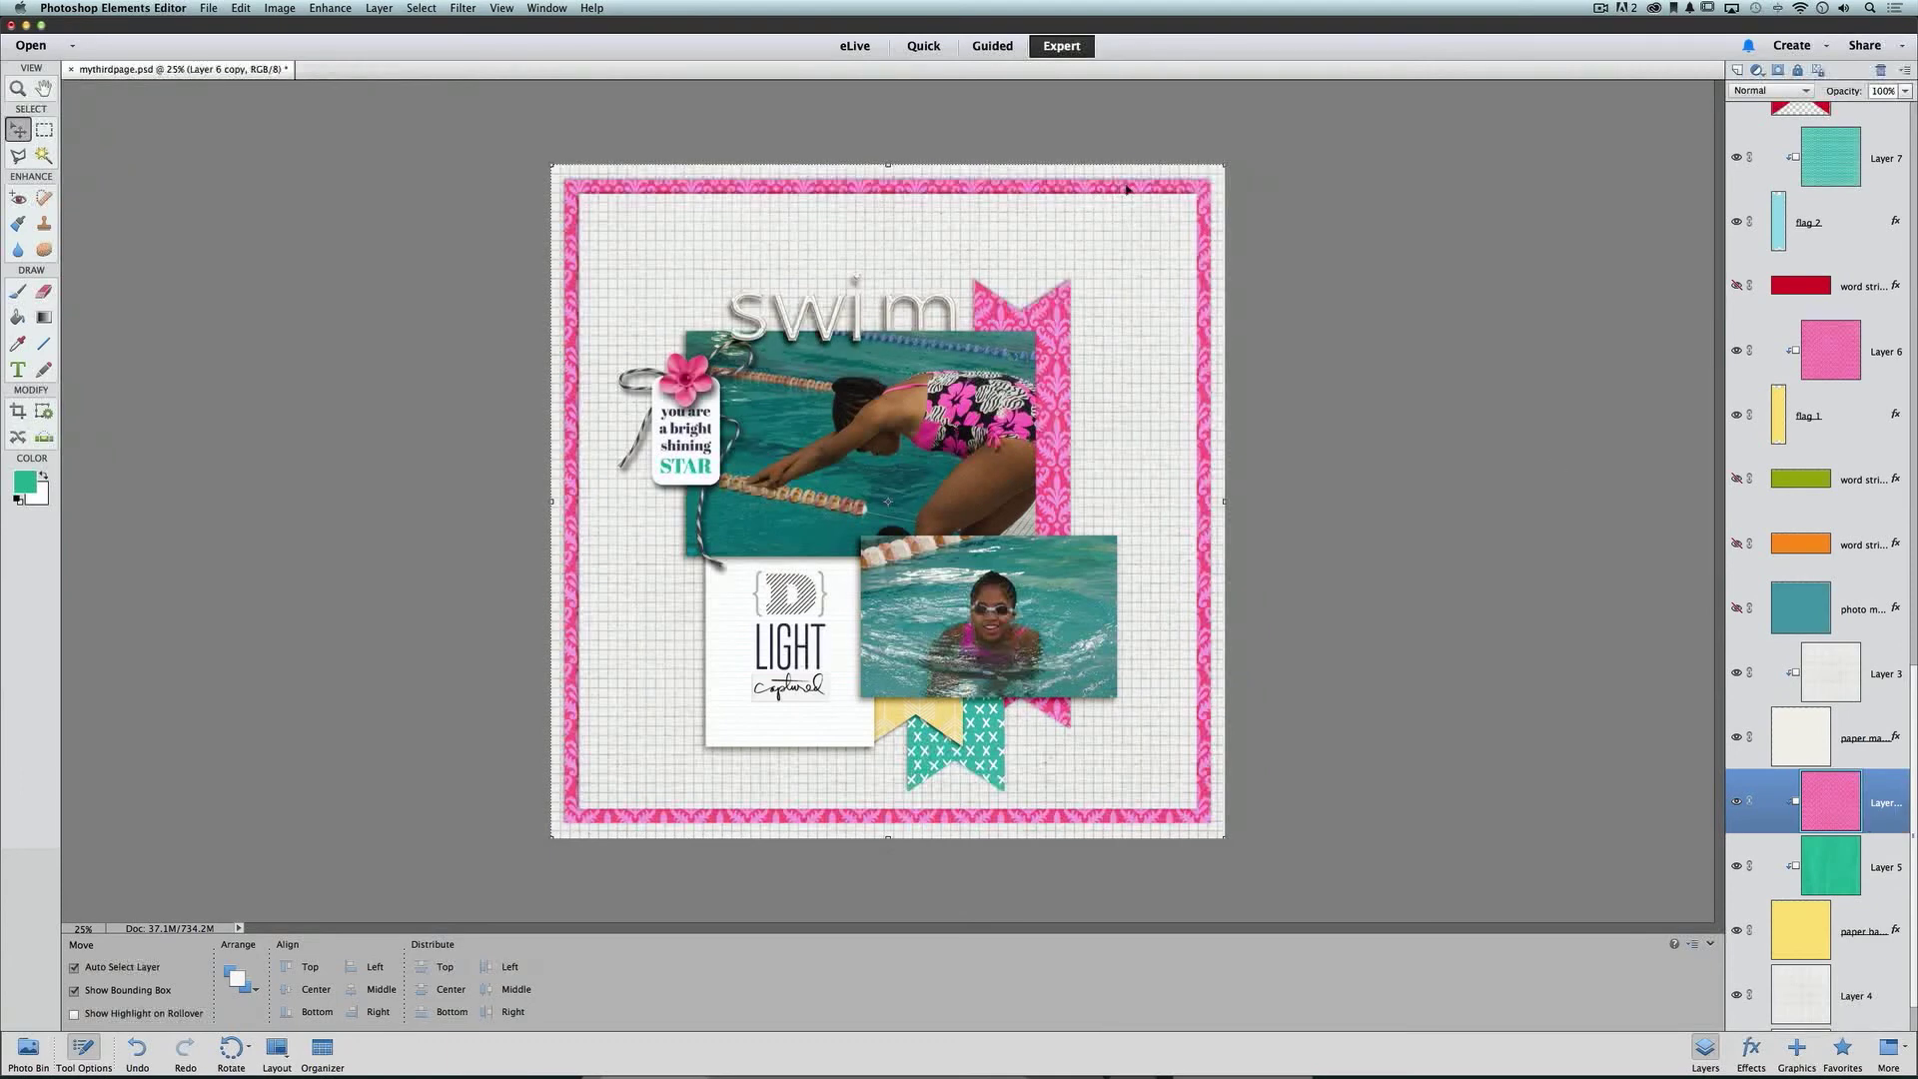
left_click_drag(1127, 187, 677, 187)
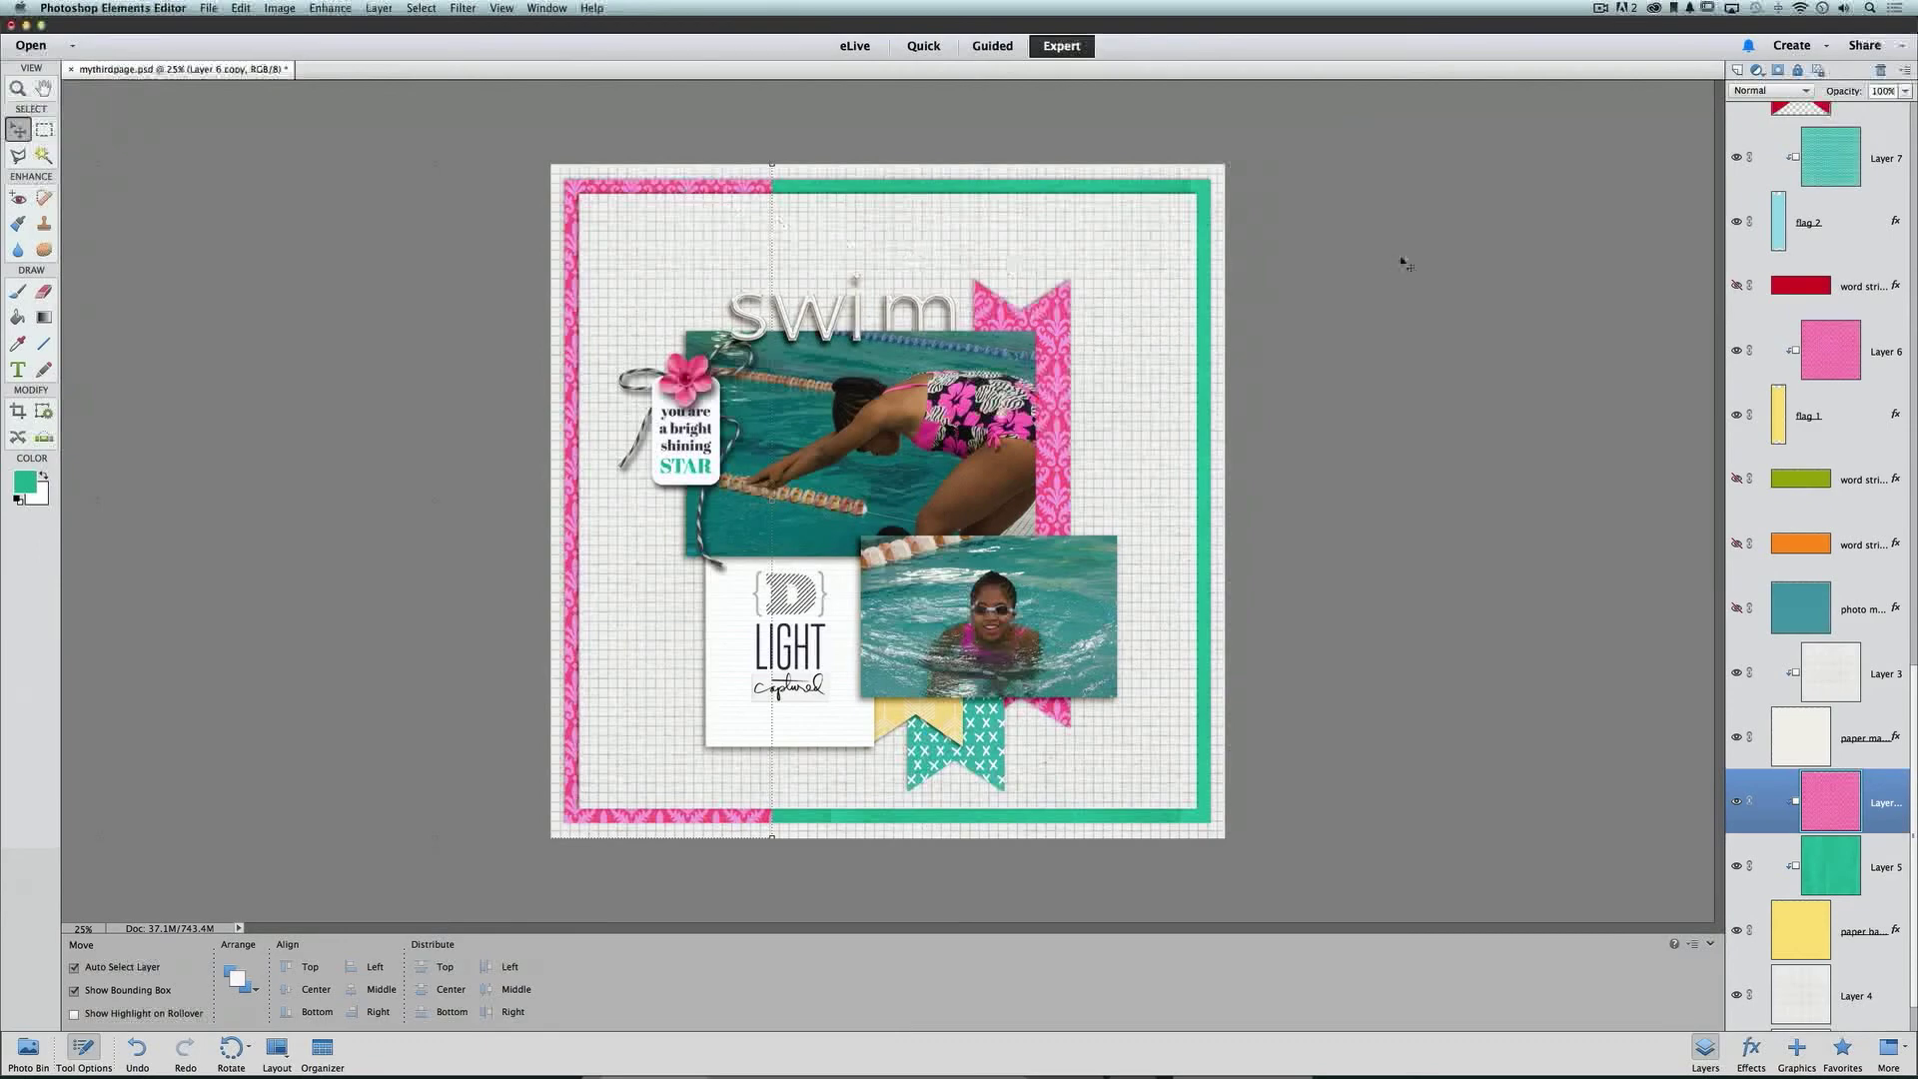